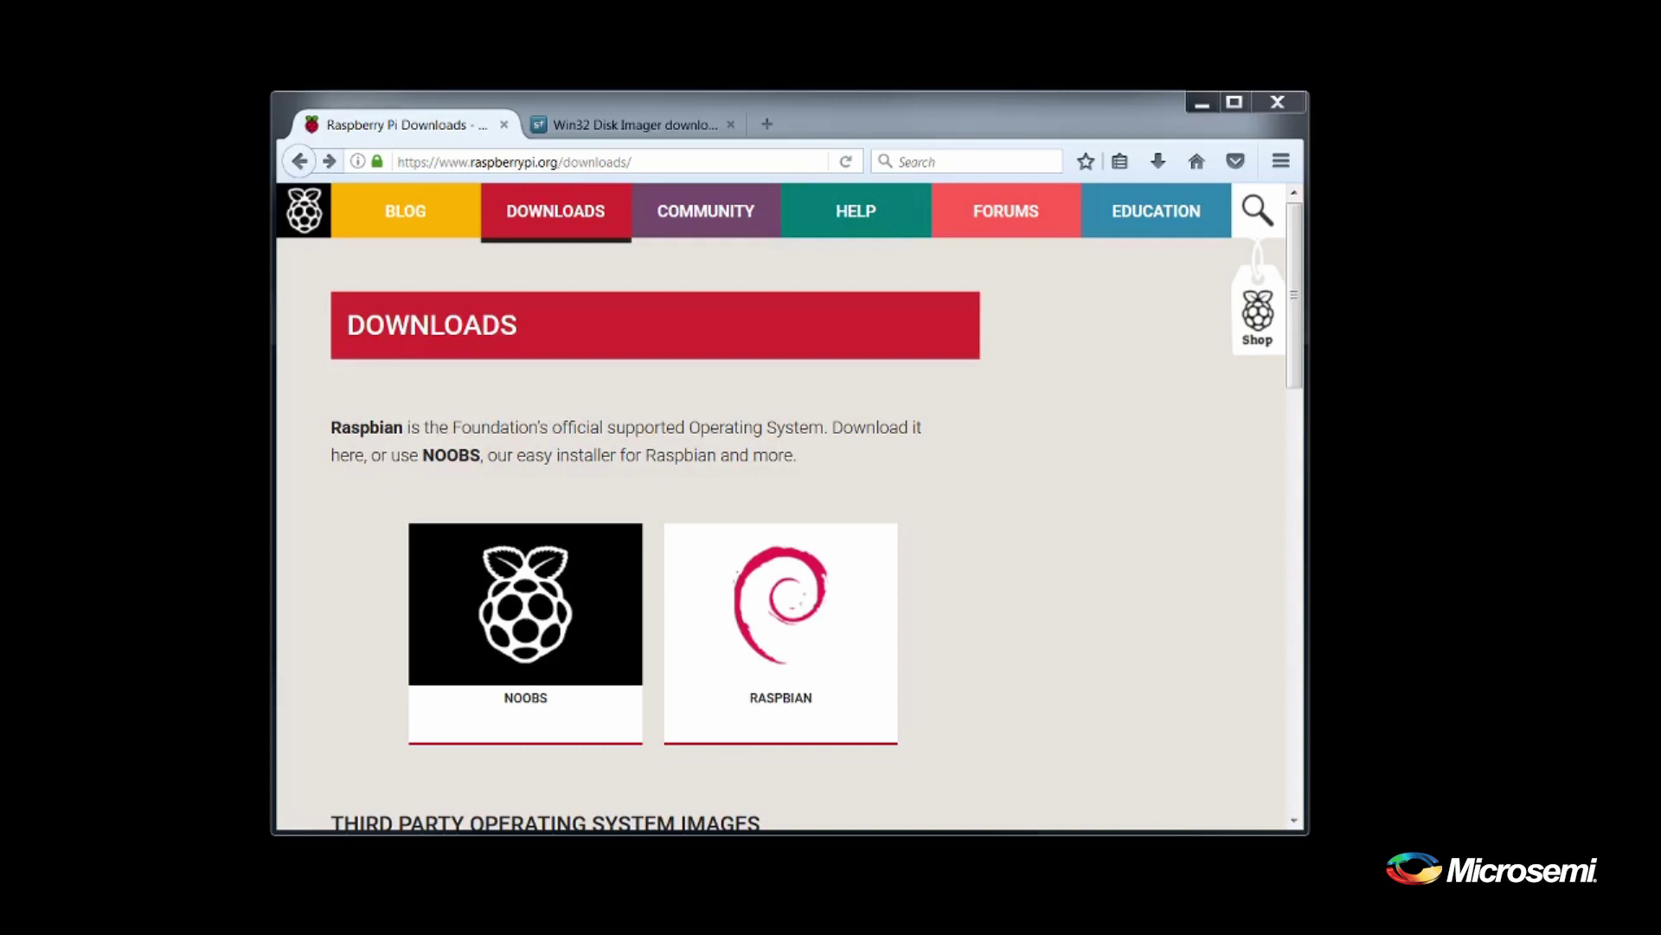
Save the 2017-03-02 Raspbian Jessie with PIXEL ZIP image (1.5 GB) to disk.
click(746, 573)
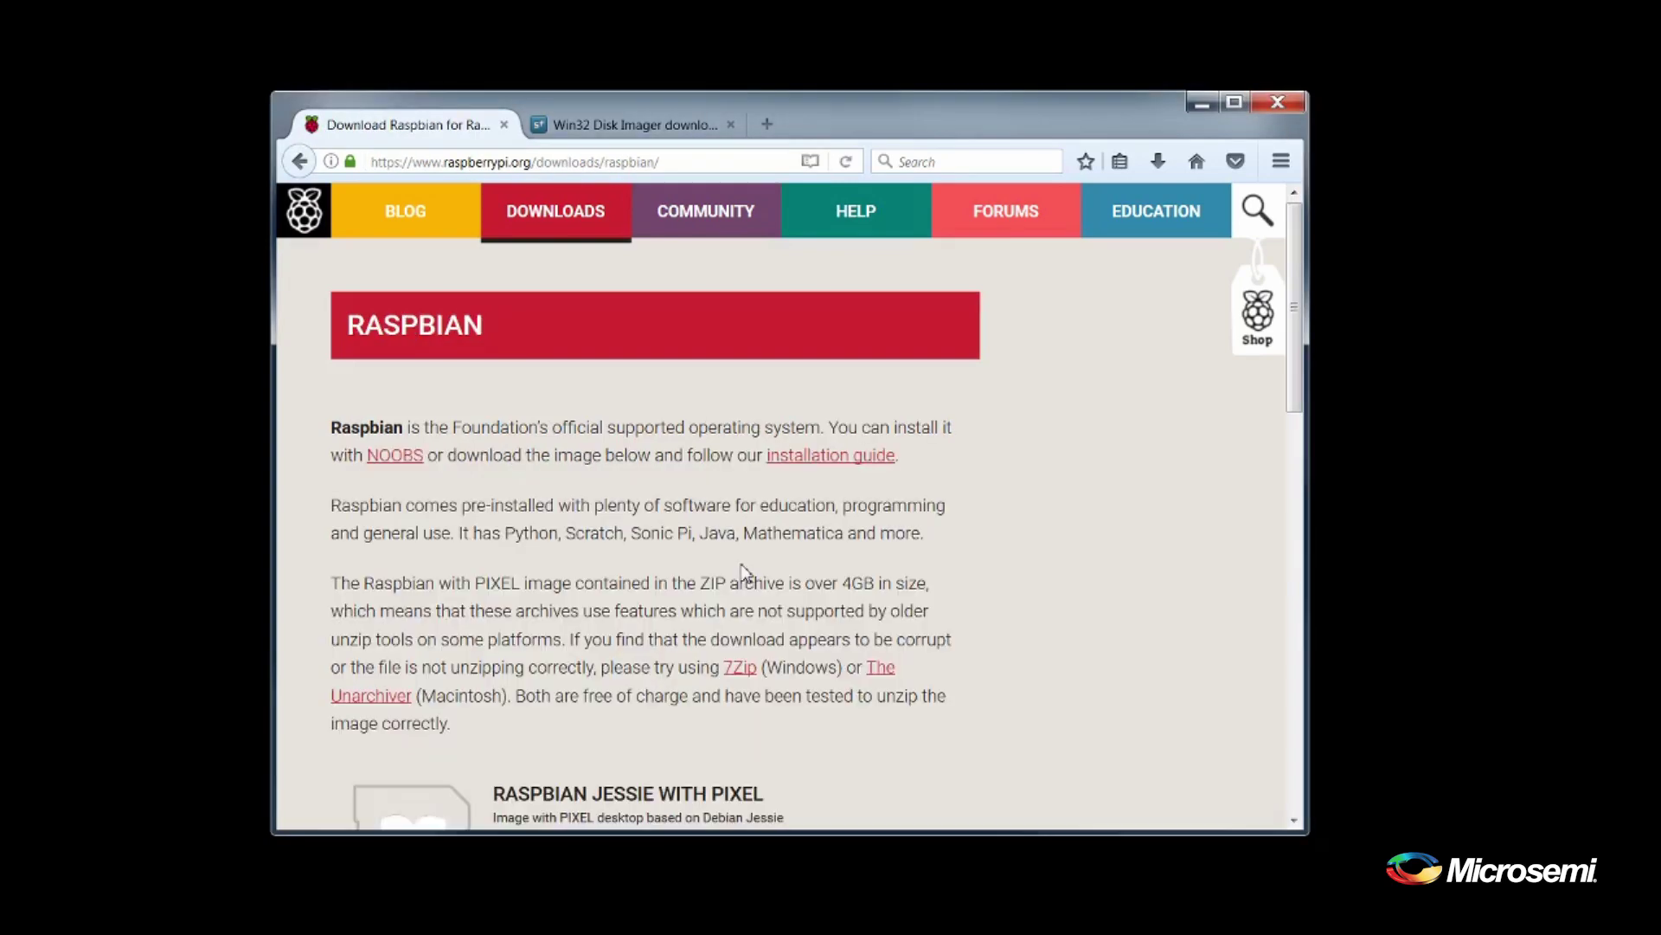
scroll(746, 573, down, 5)
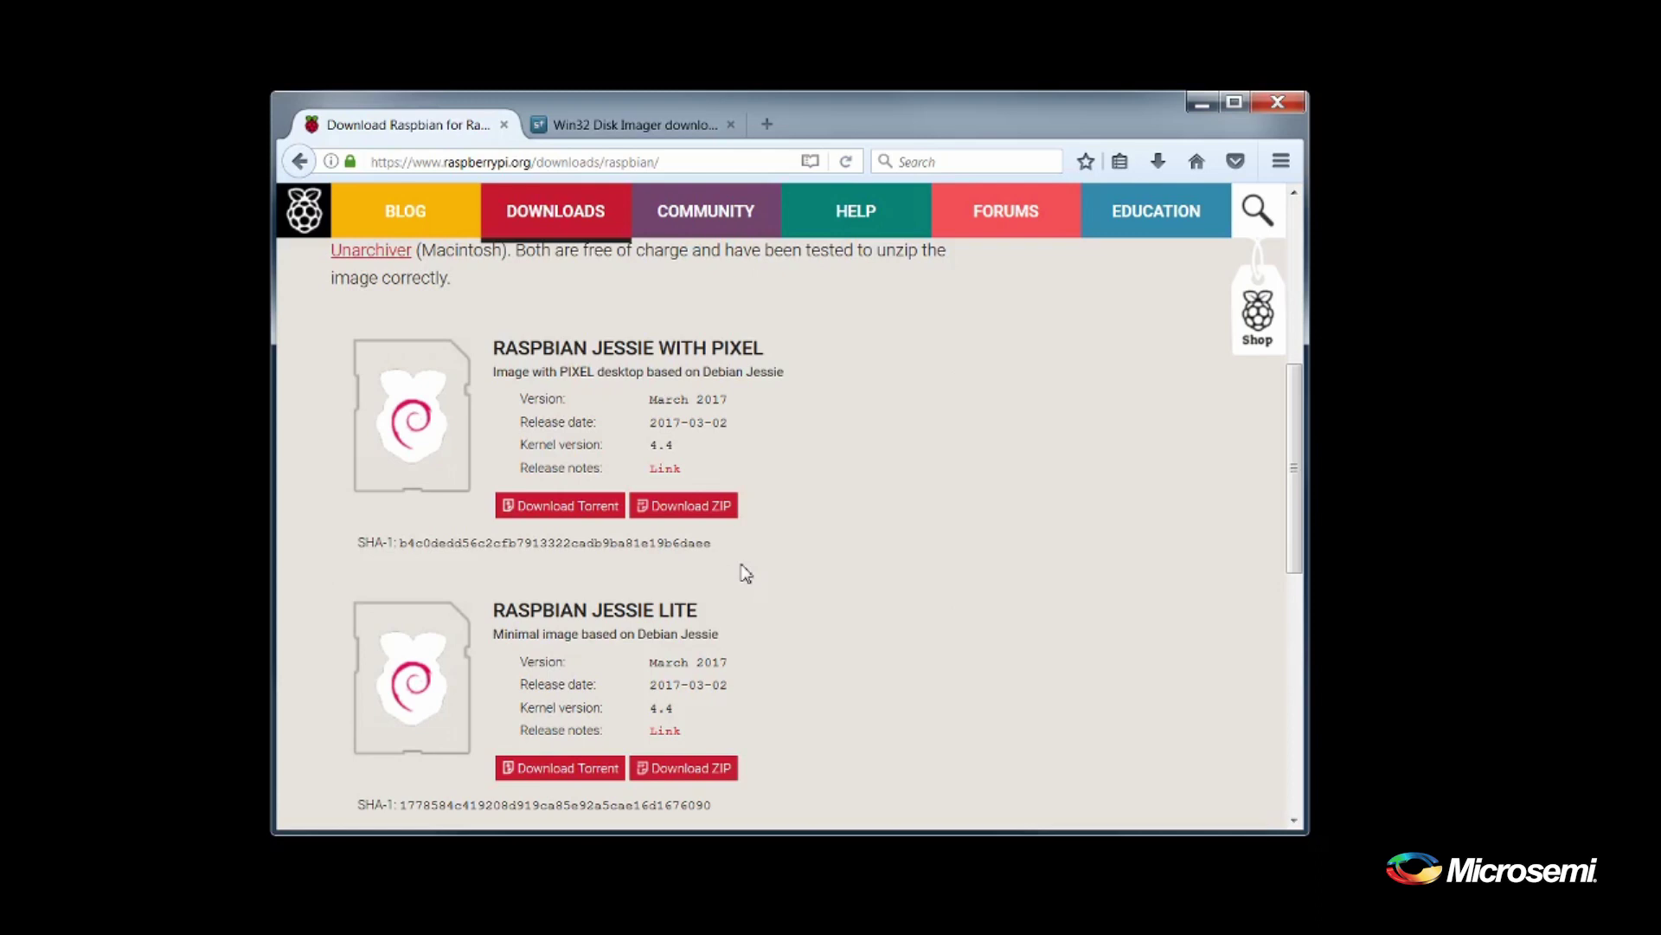
click(699, 516)
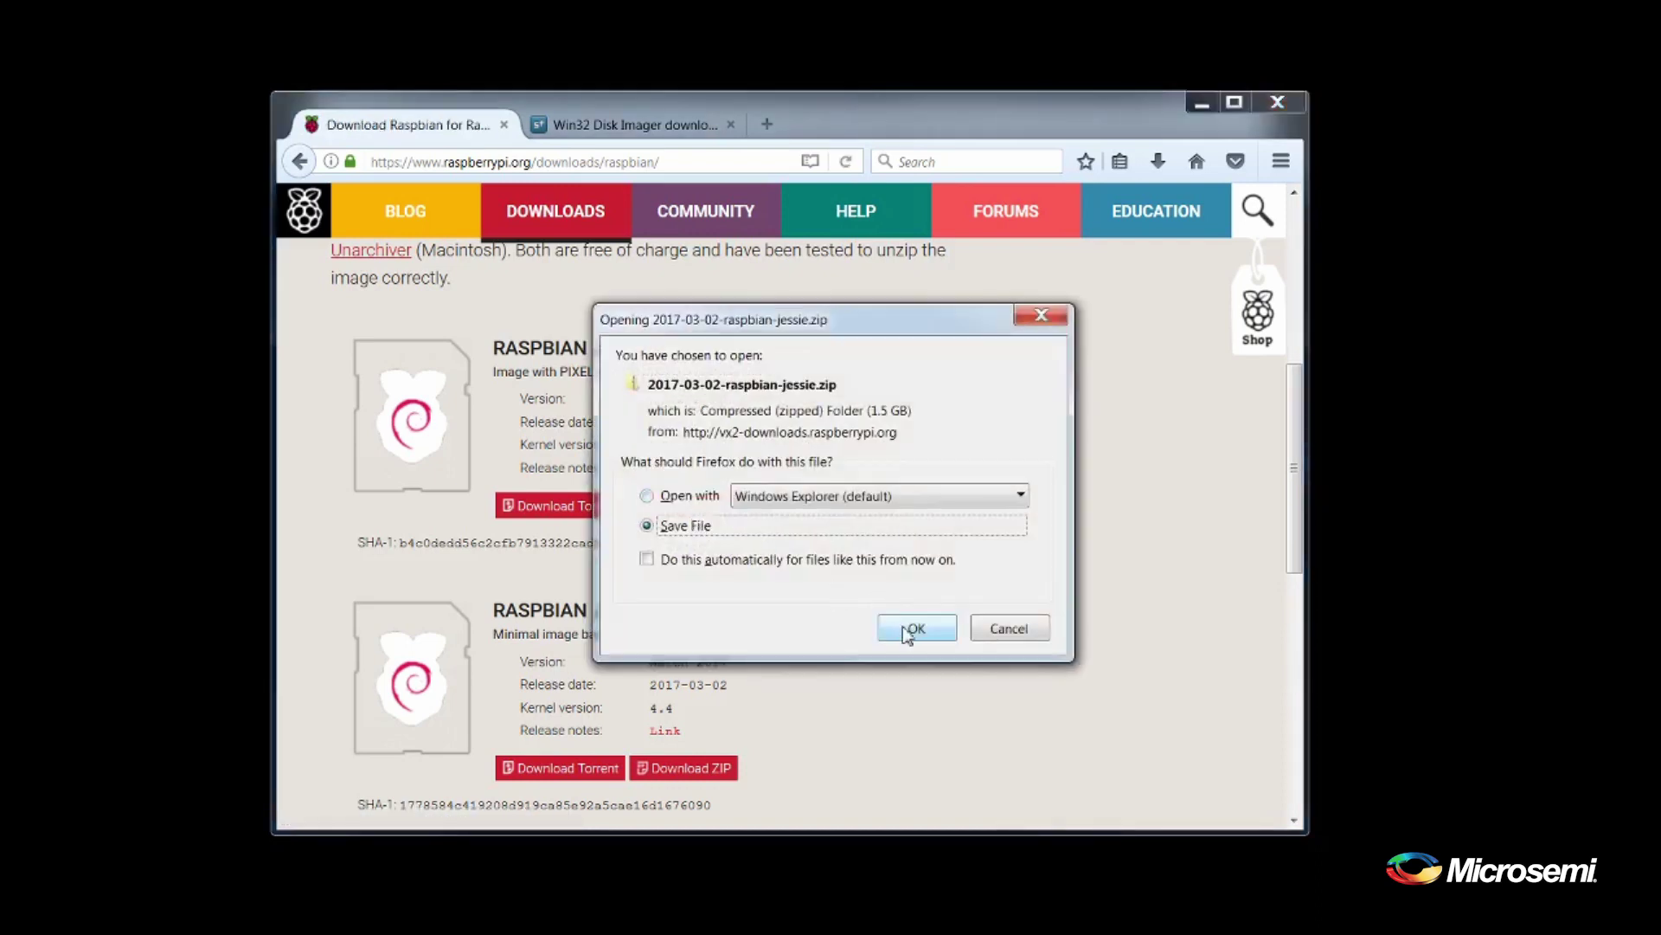
click(907, 634)
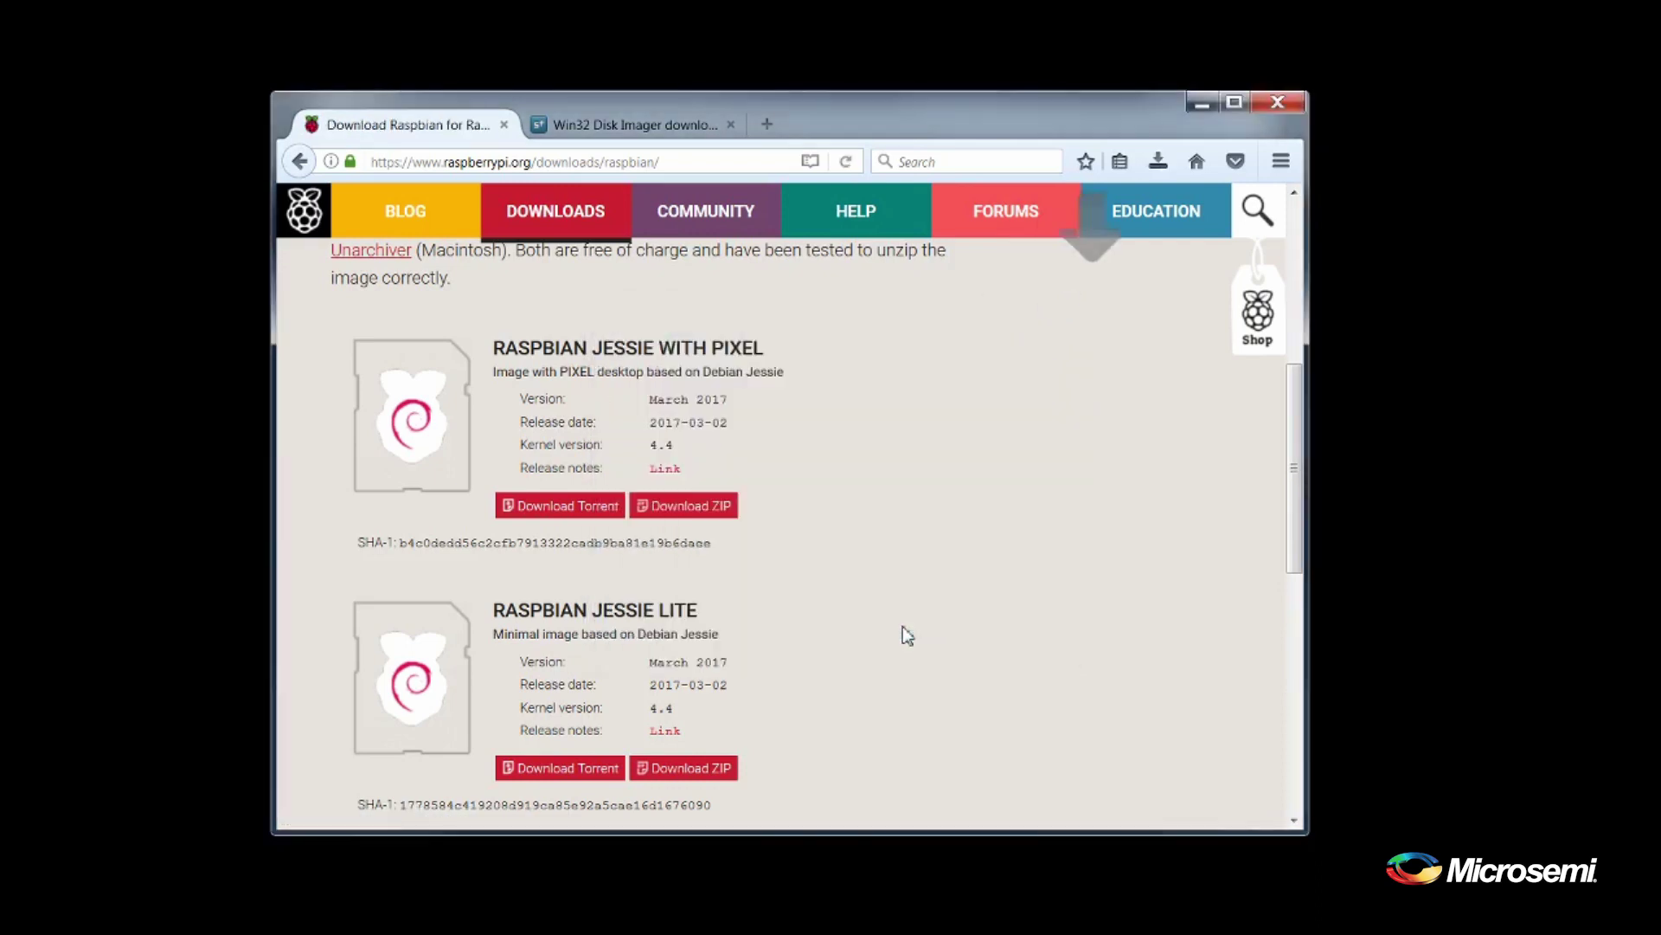
click(605, 130)
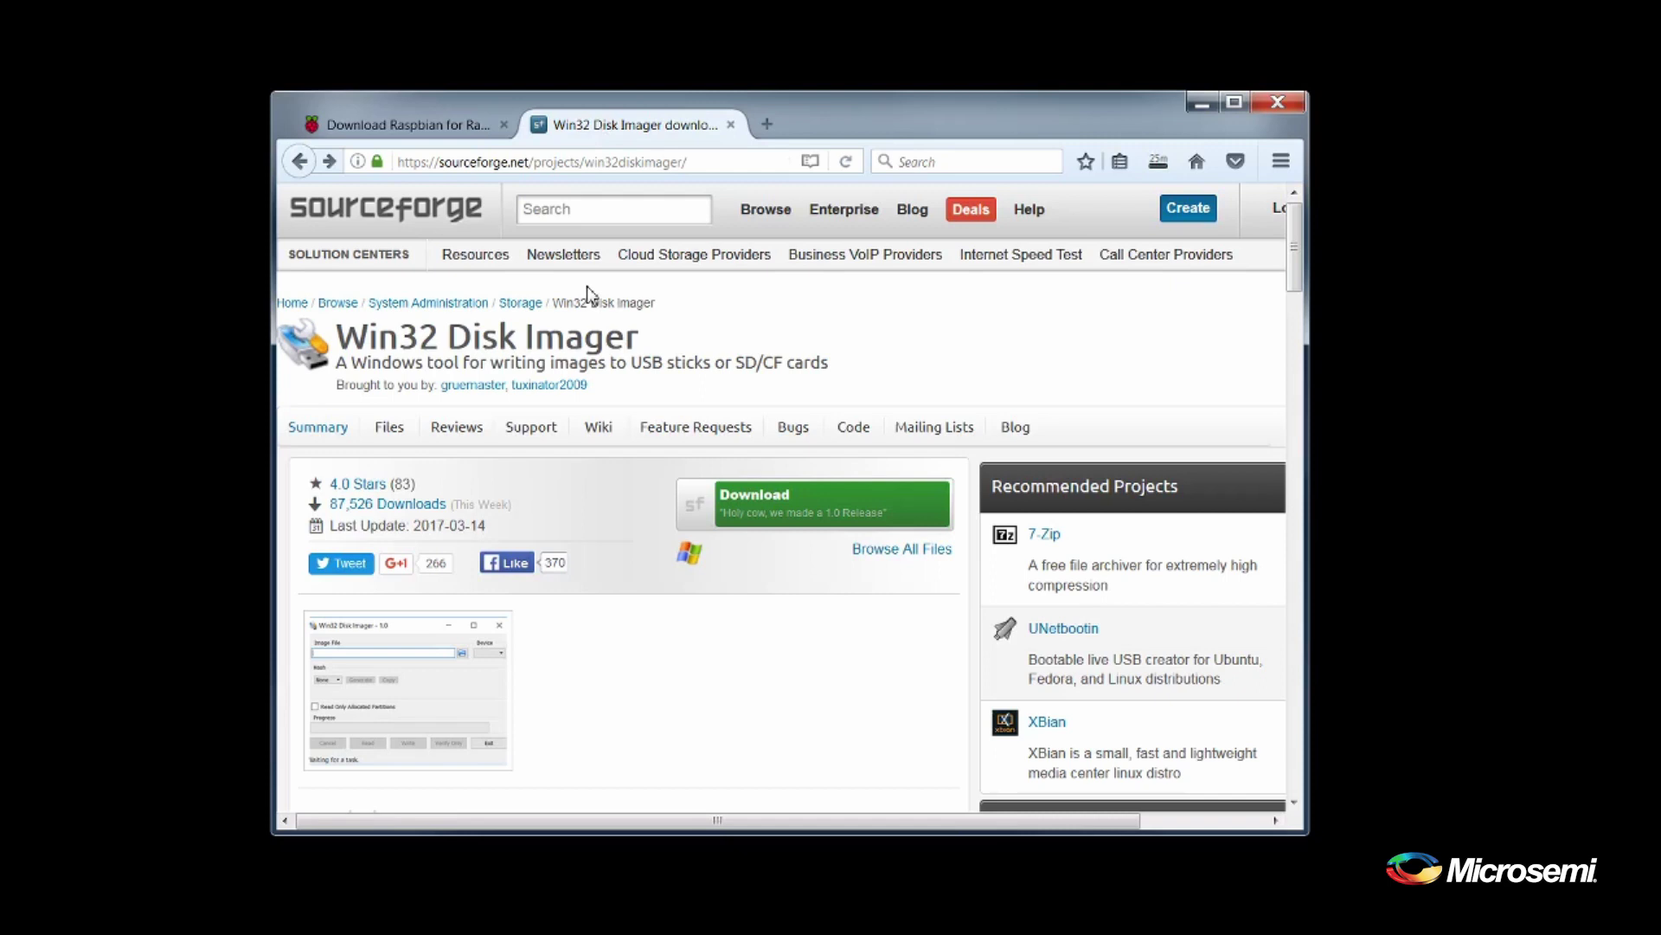
Save the win32diskimager-1.0.0-install.exe installer, then minimize Firefox.
click(766, 500)
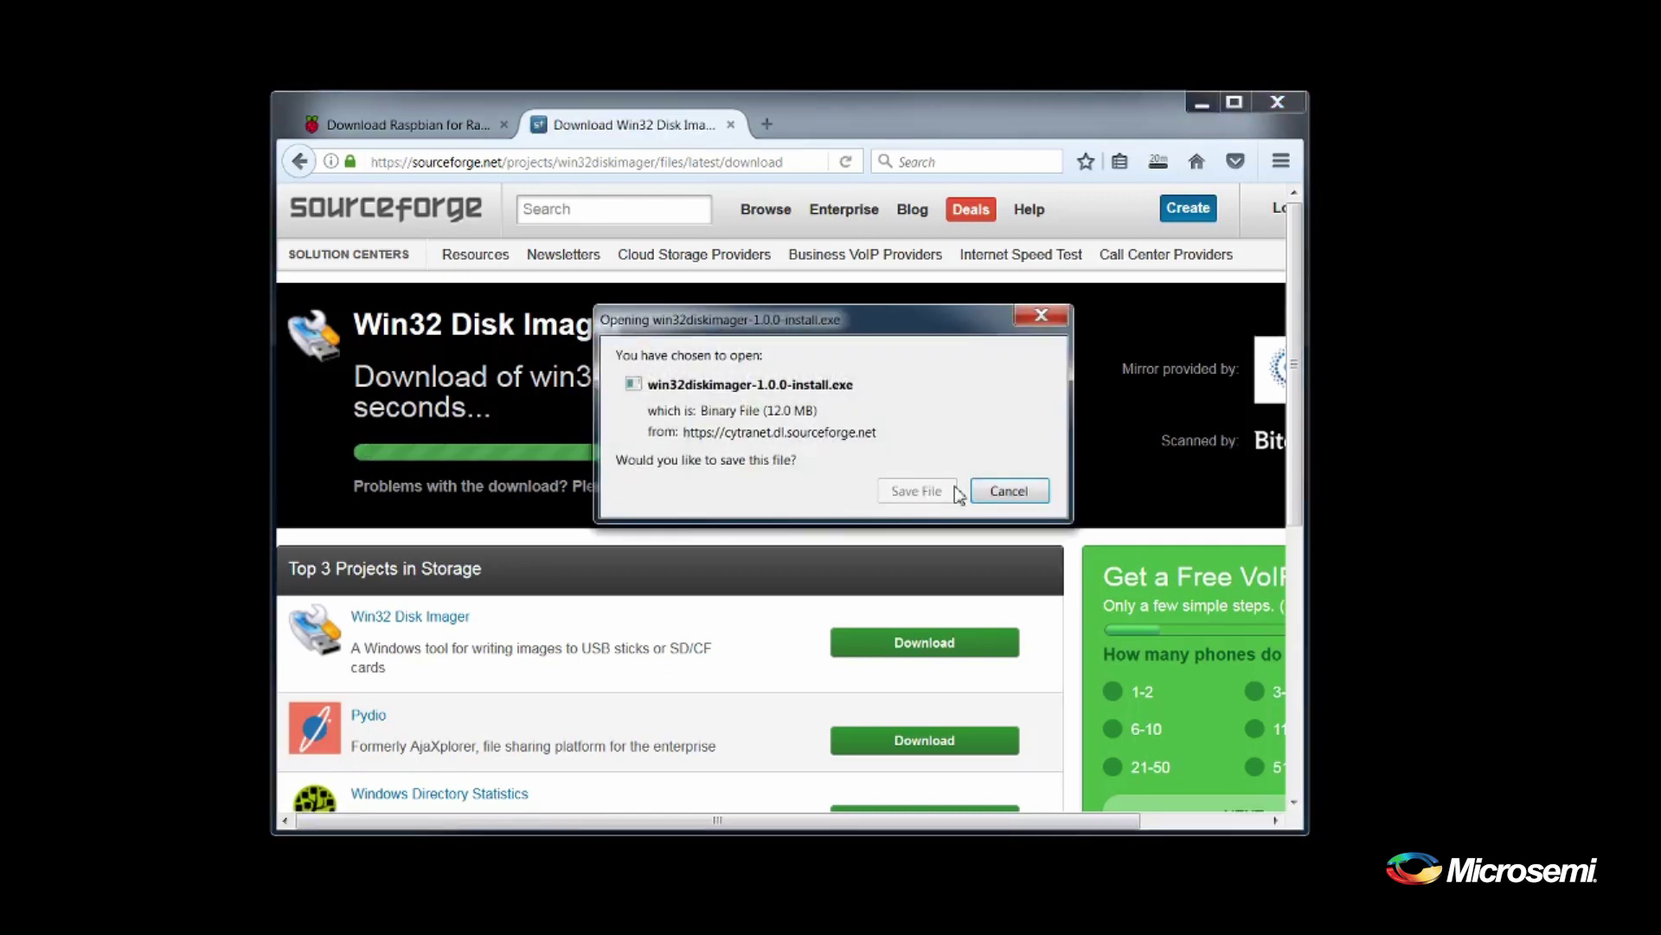
click(919, 490)
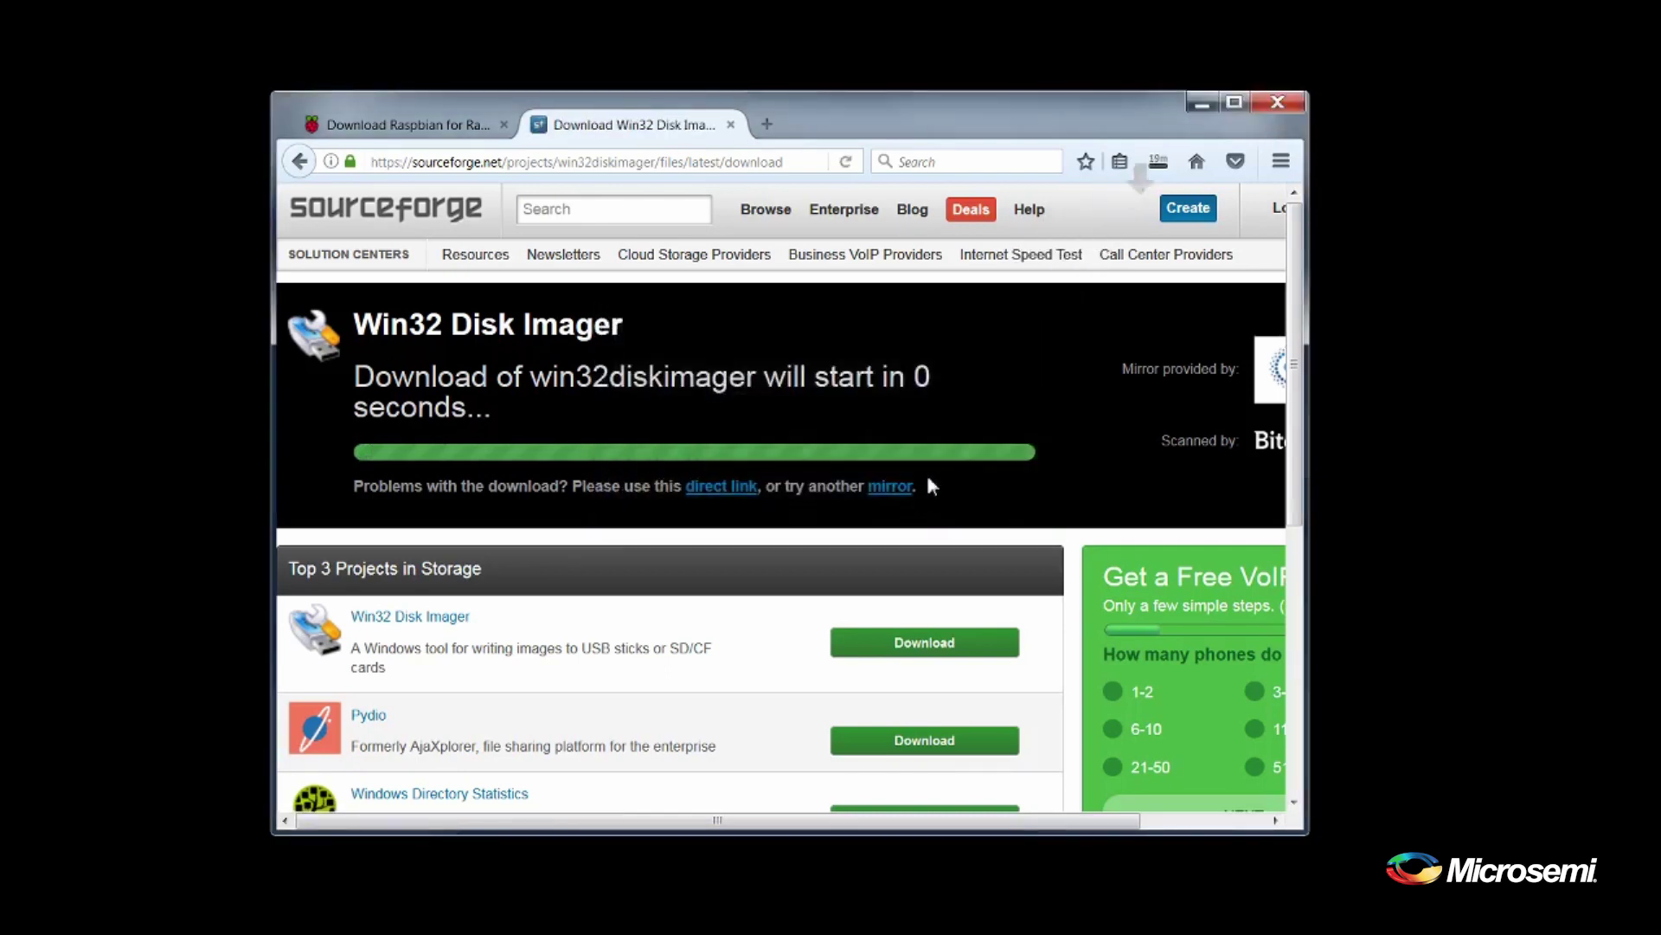
click(1201, 104)
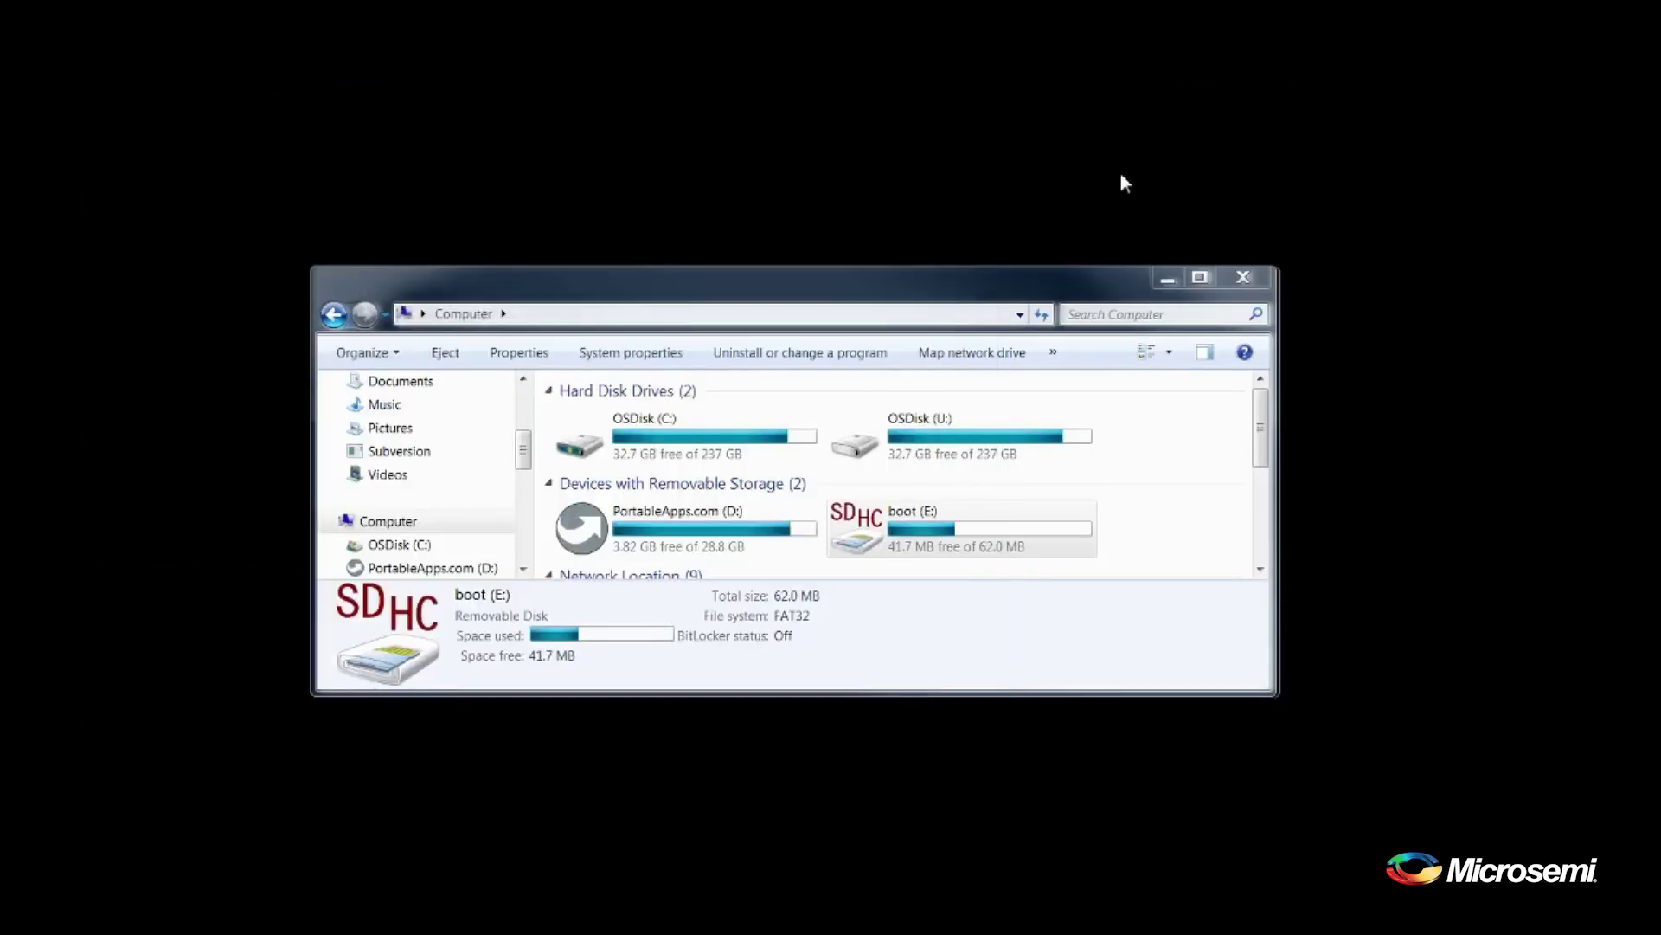
Quick-format the boot (E:) SD card as FAT (Default), leaving 62.7 MB free.
right_click(913, 512)
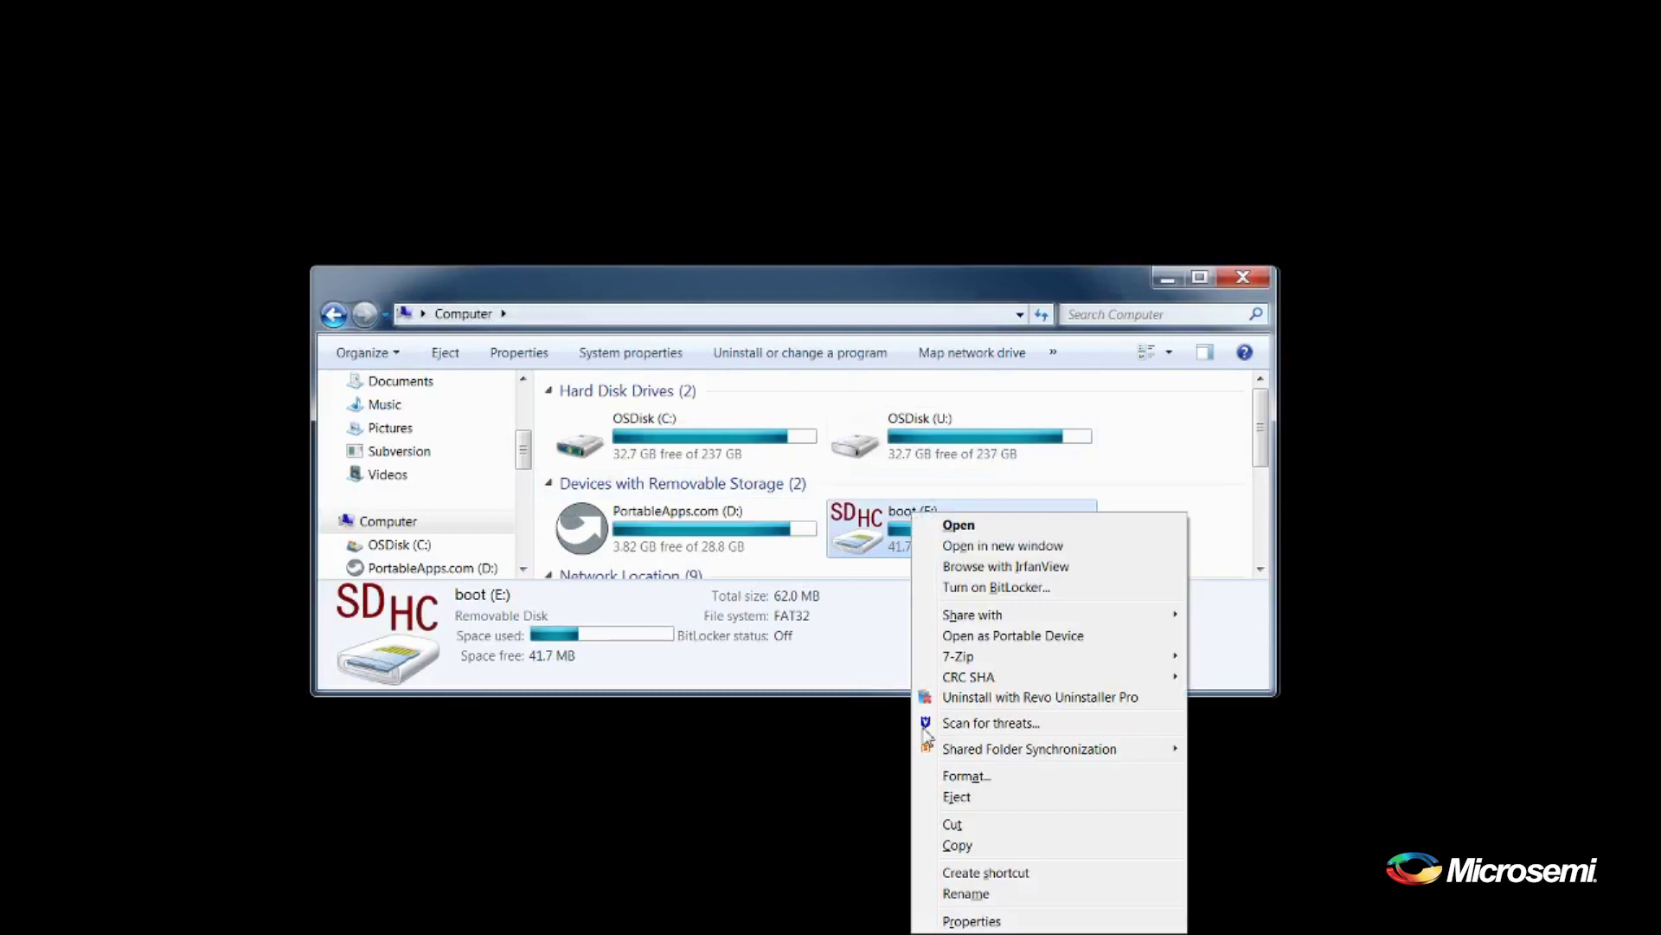
click(955, 776)
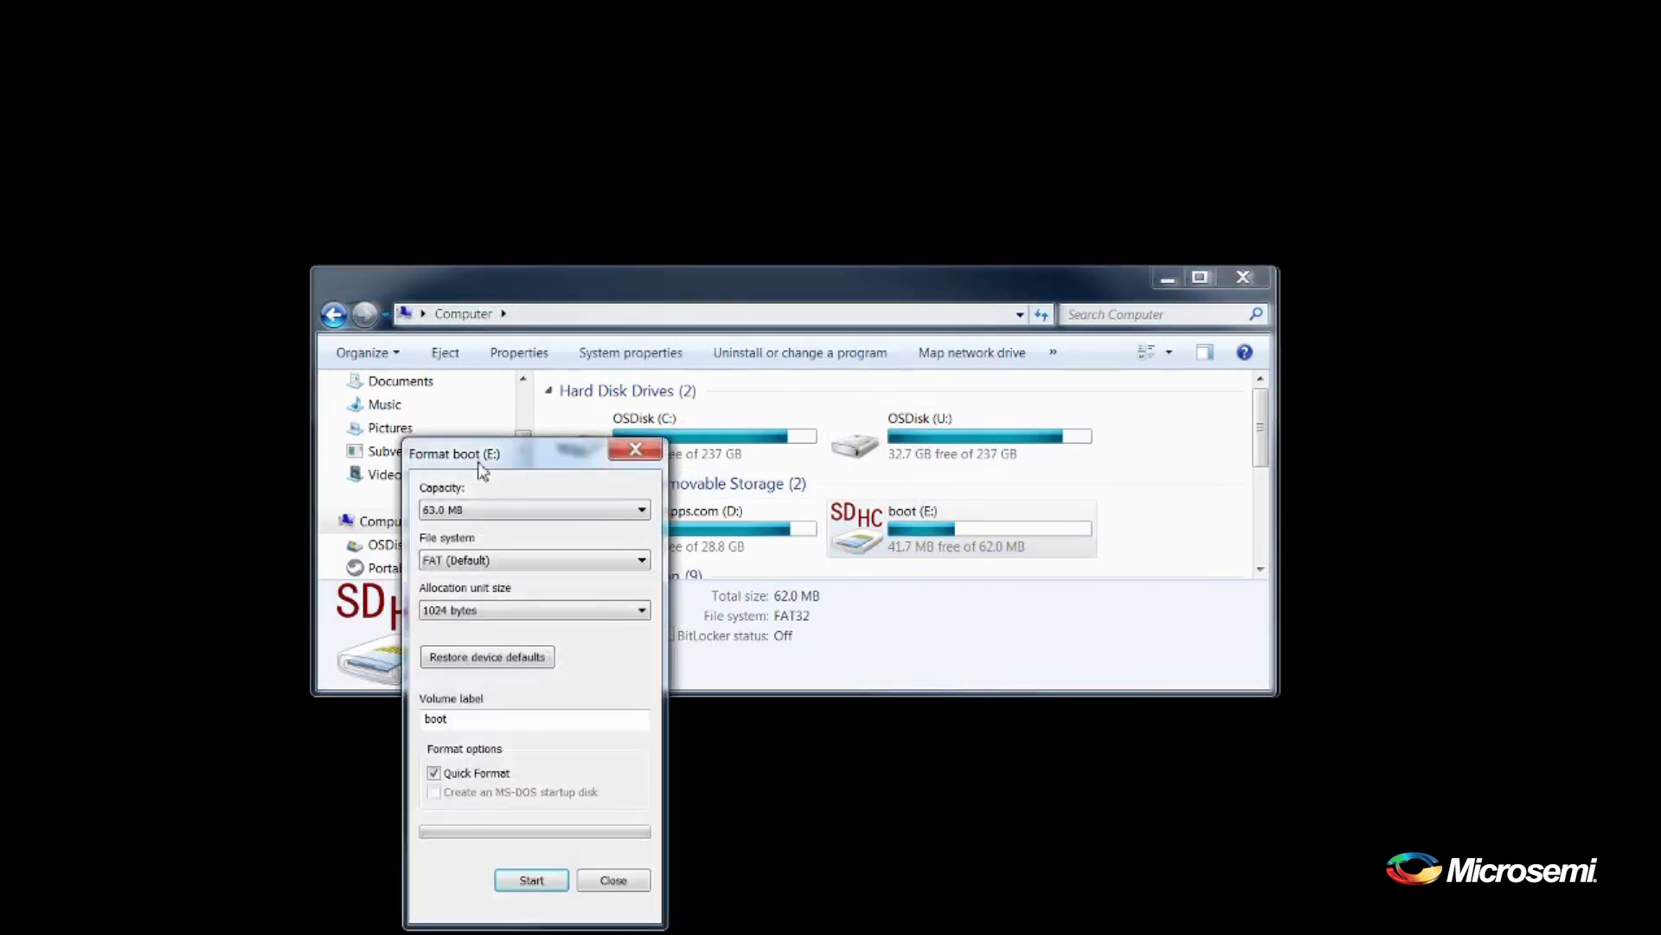
drag(477, 456, 607, 245)
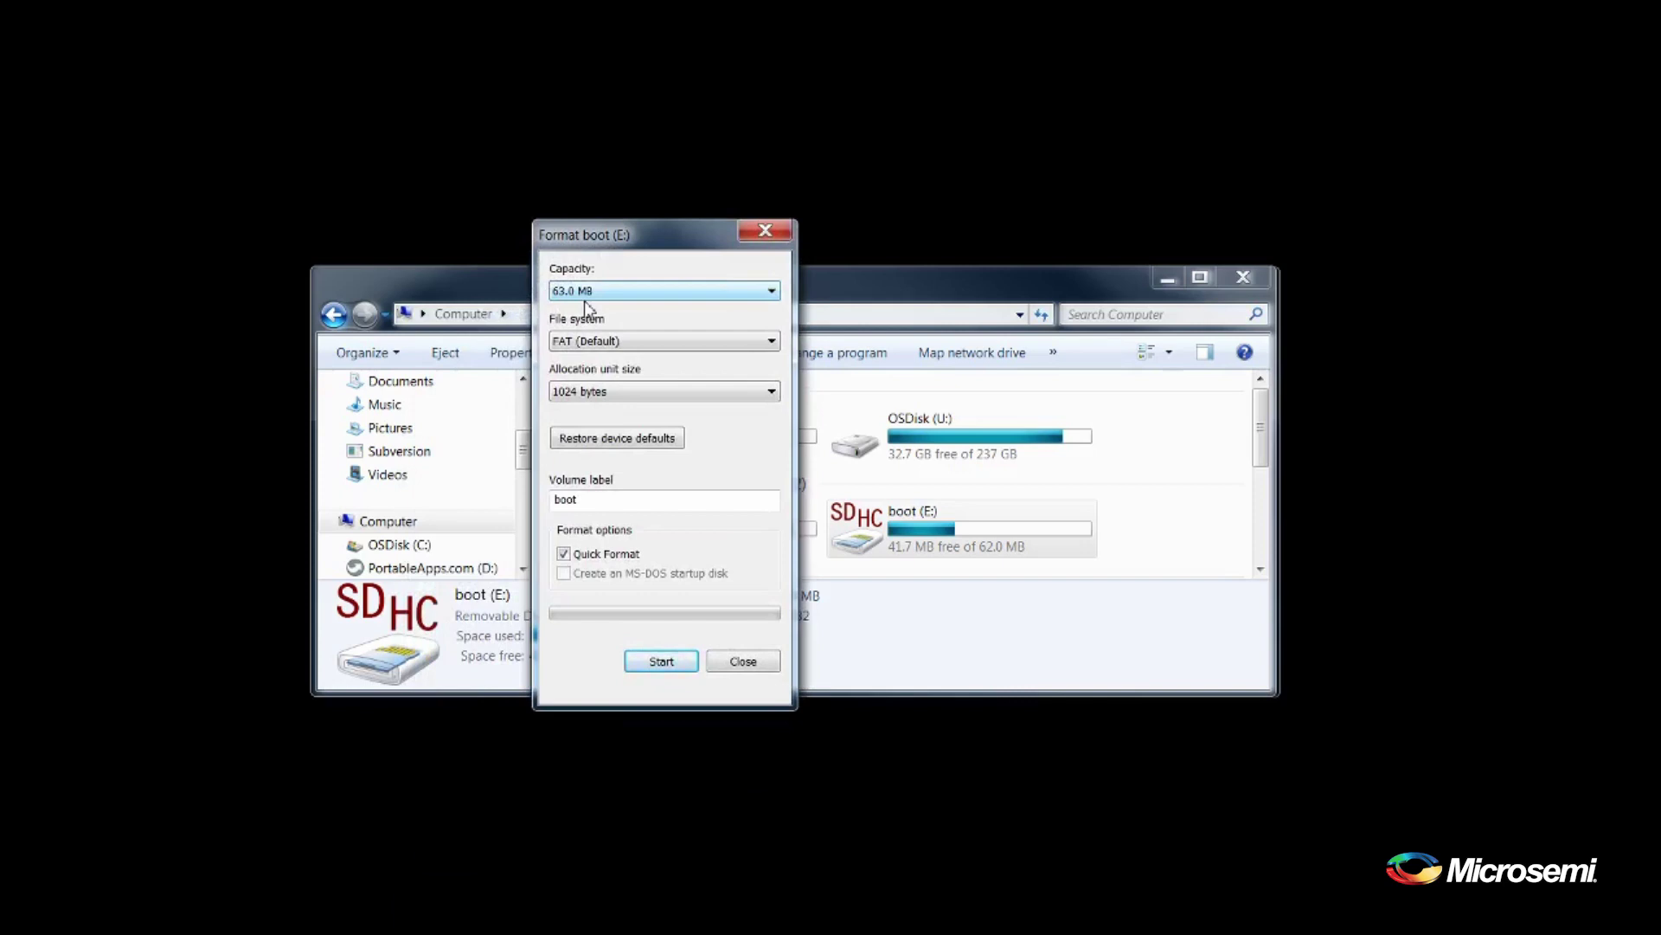
click(624, 343)
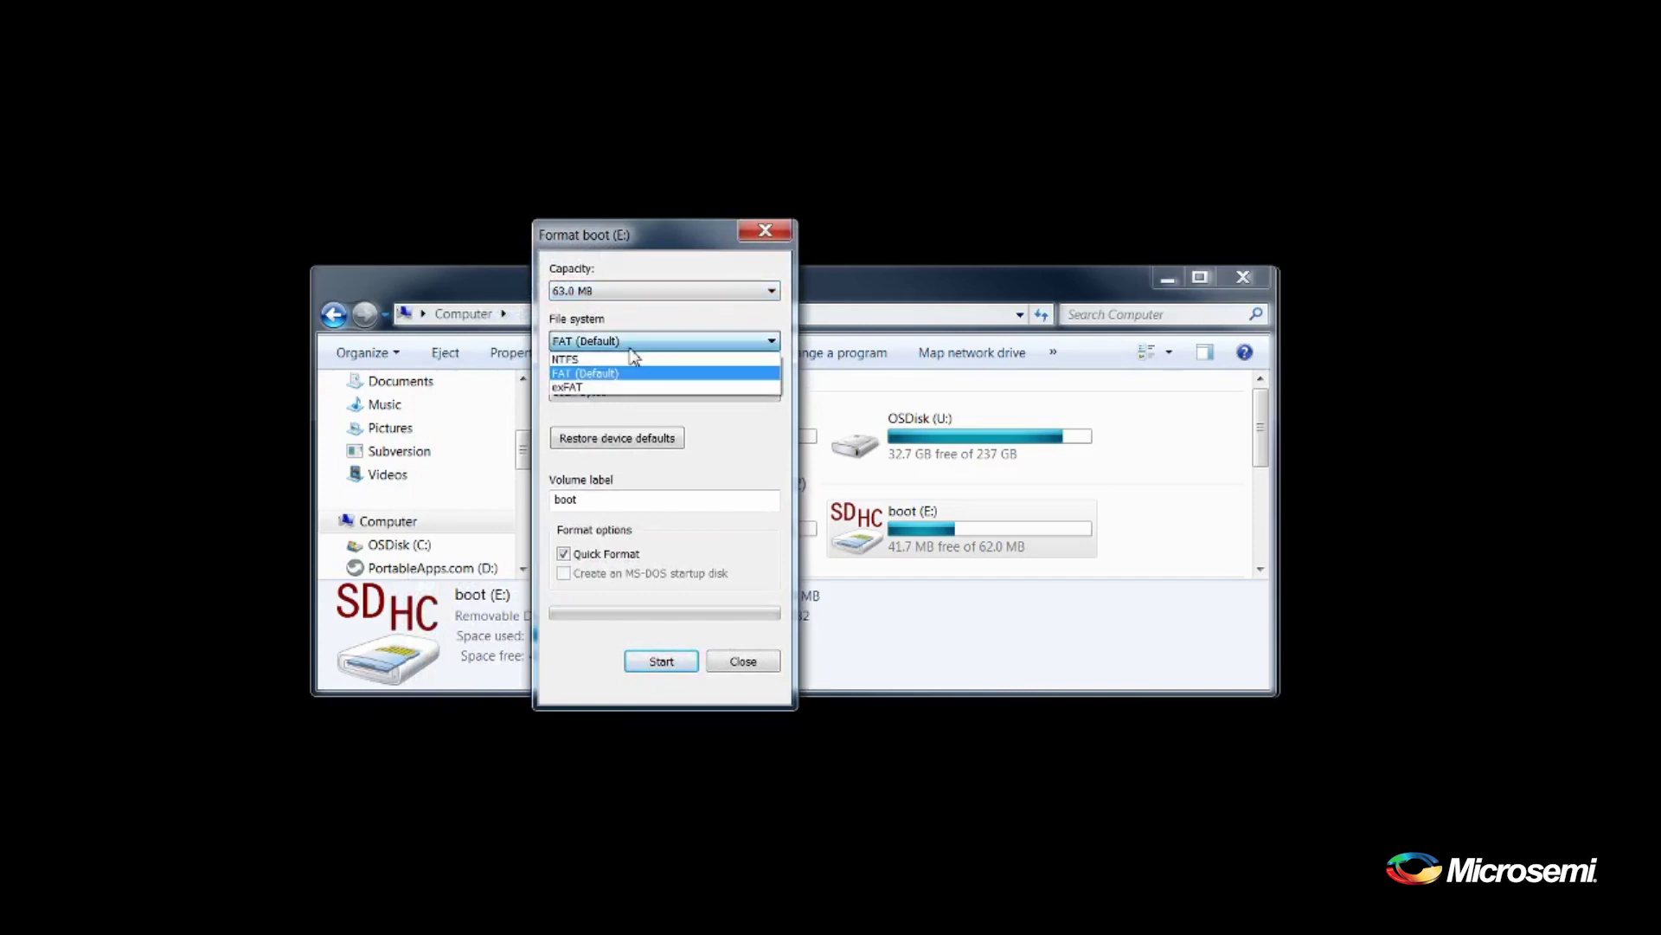
click(619, 372)
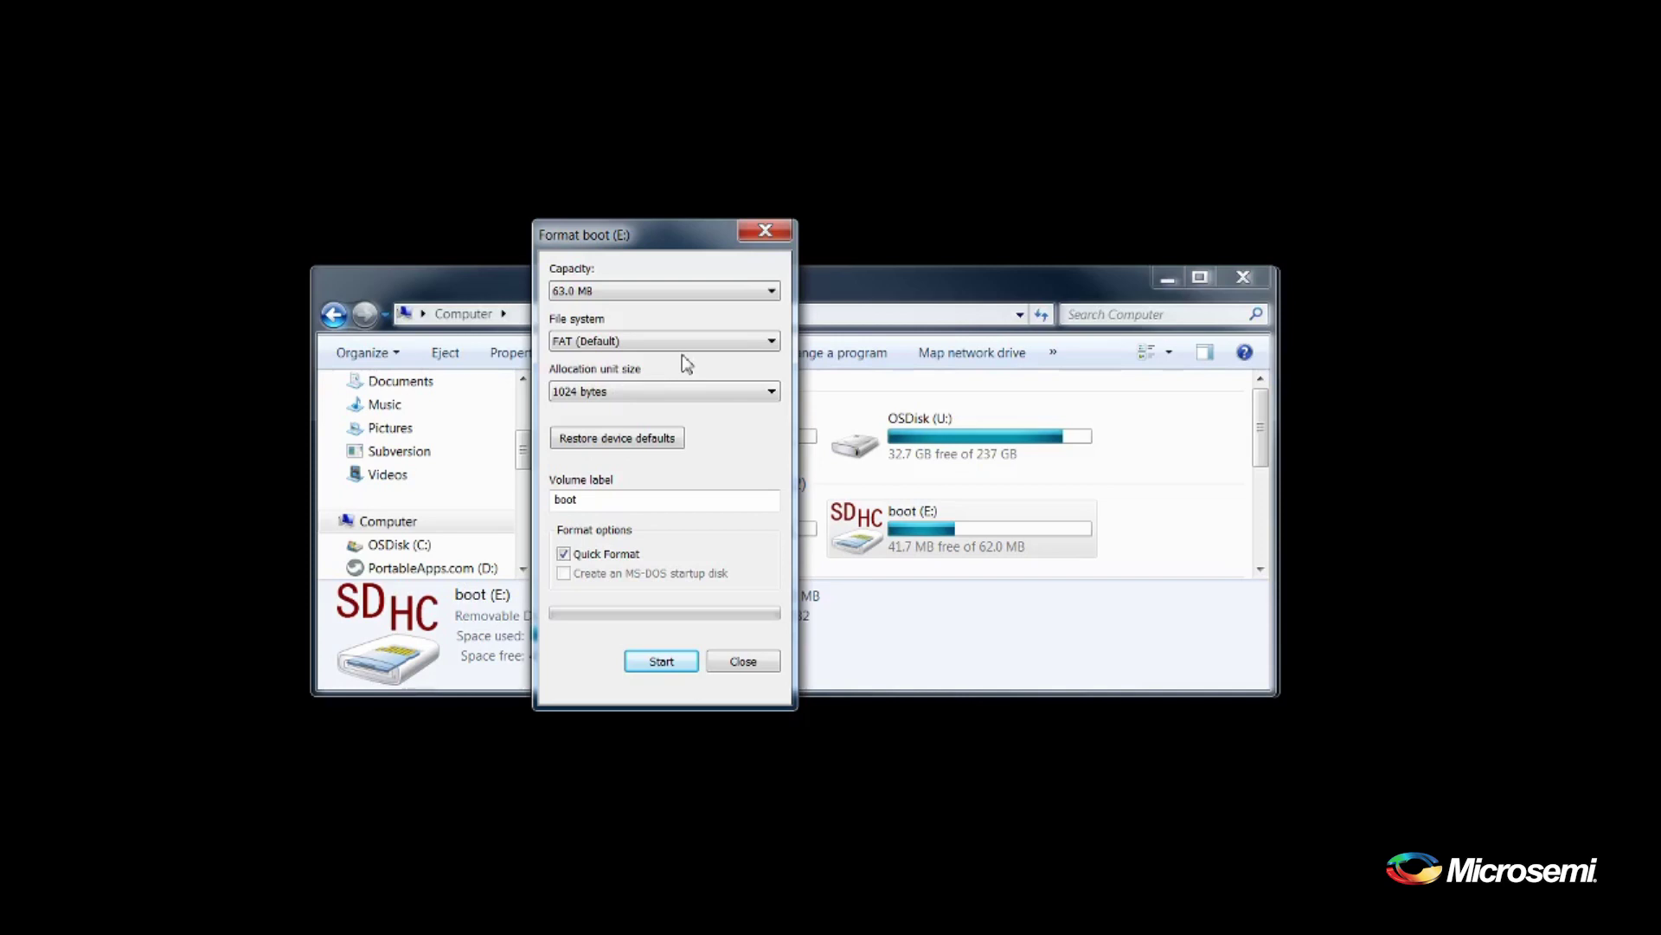
click(664, 668)
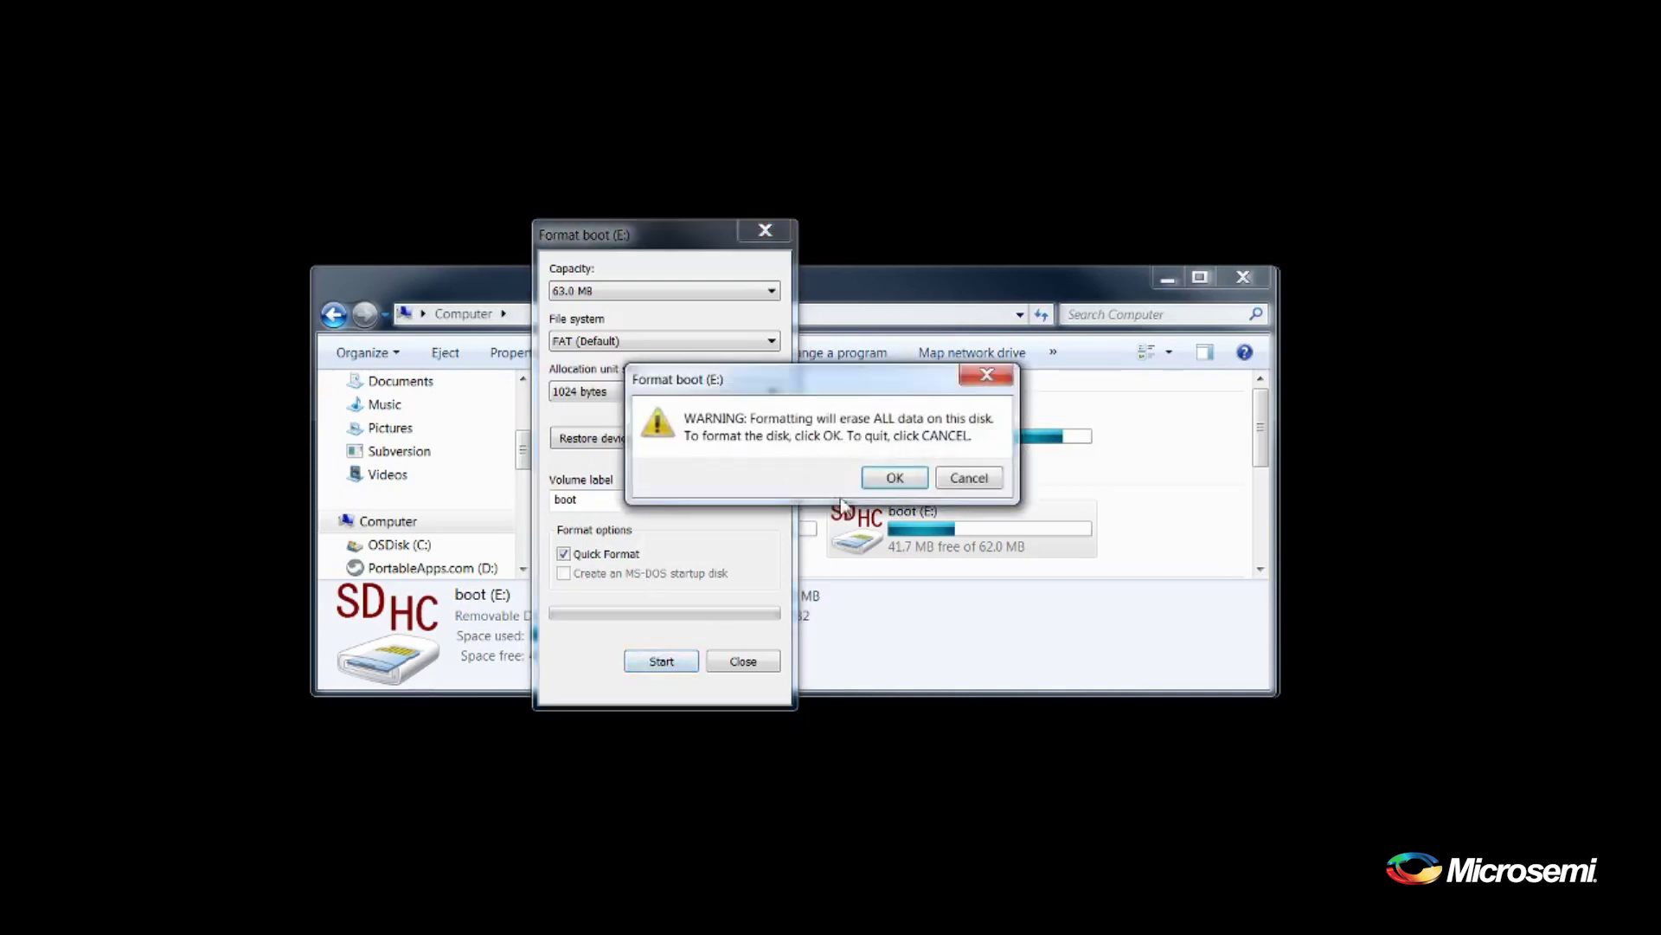
click(881, 481)
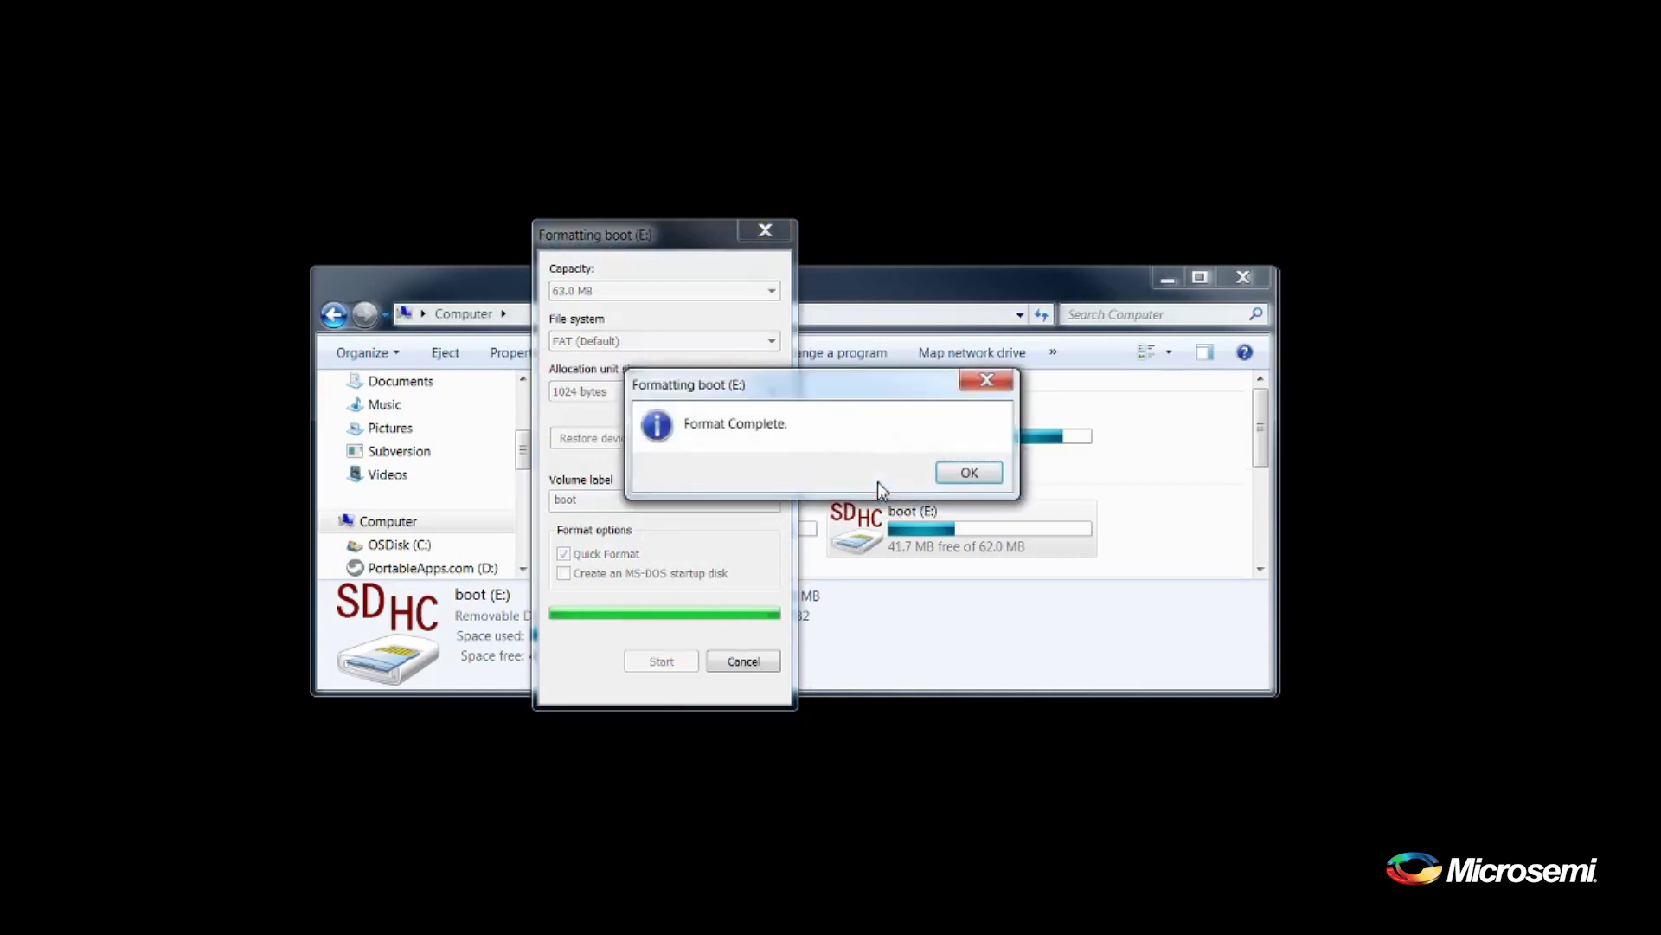
click(948, 475)
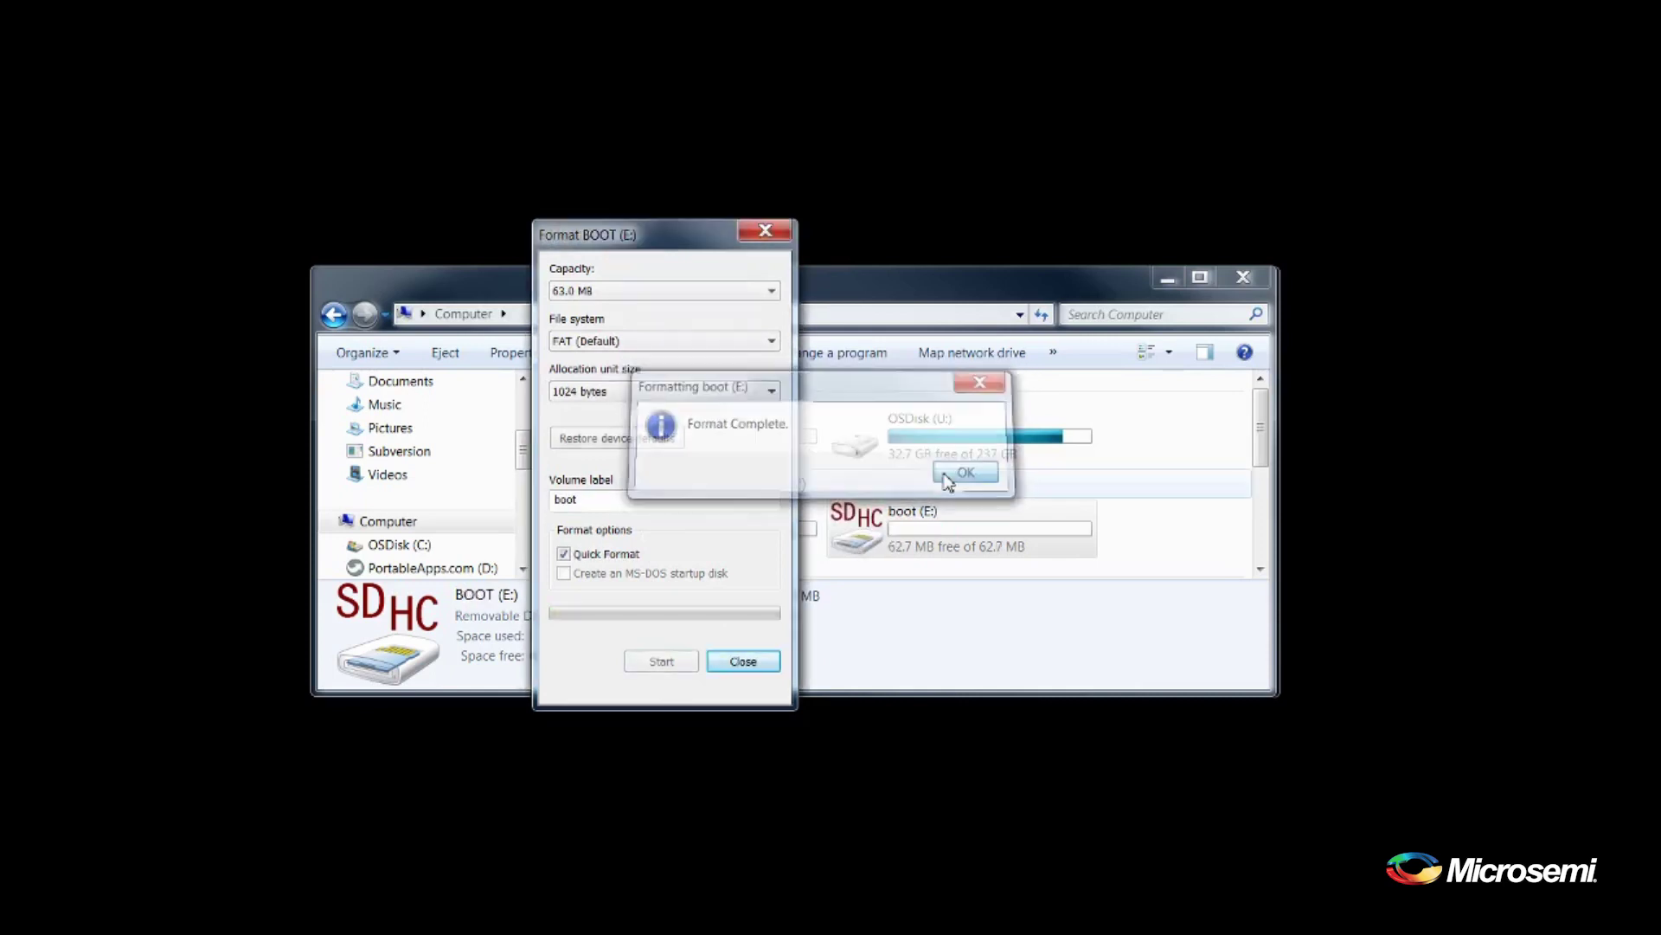
click(773, 231)
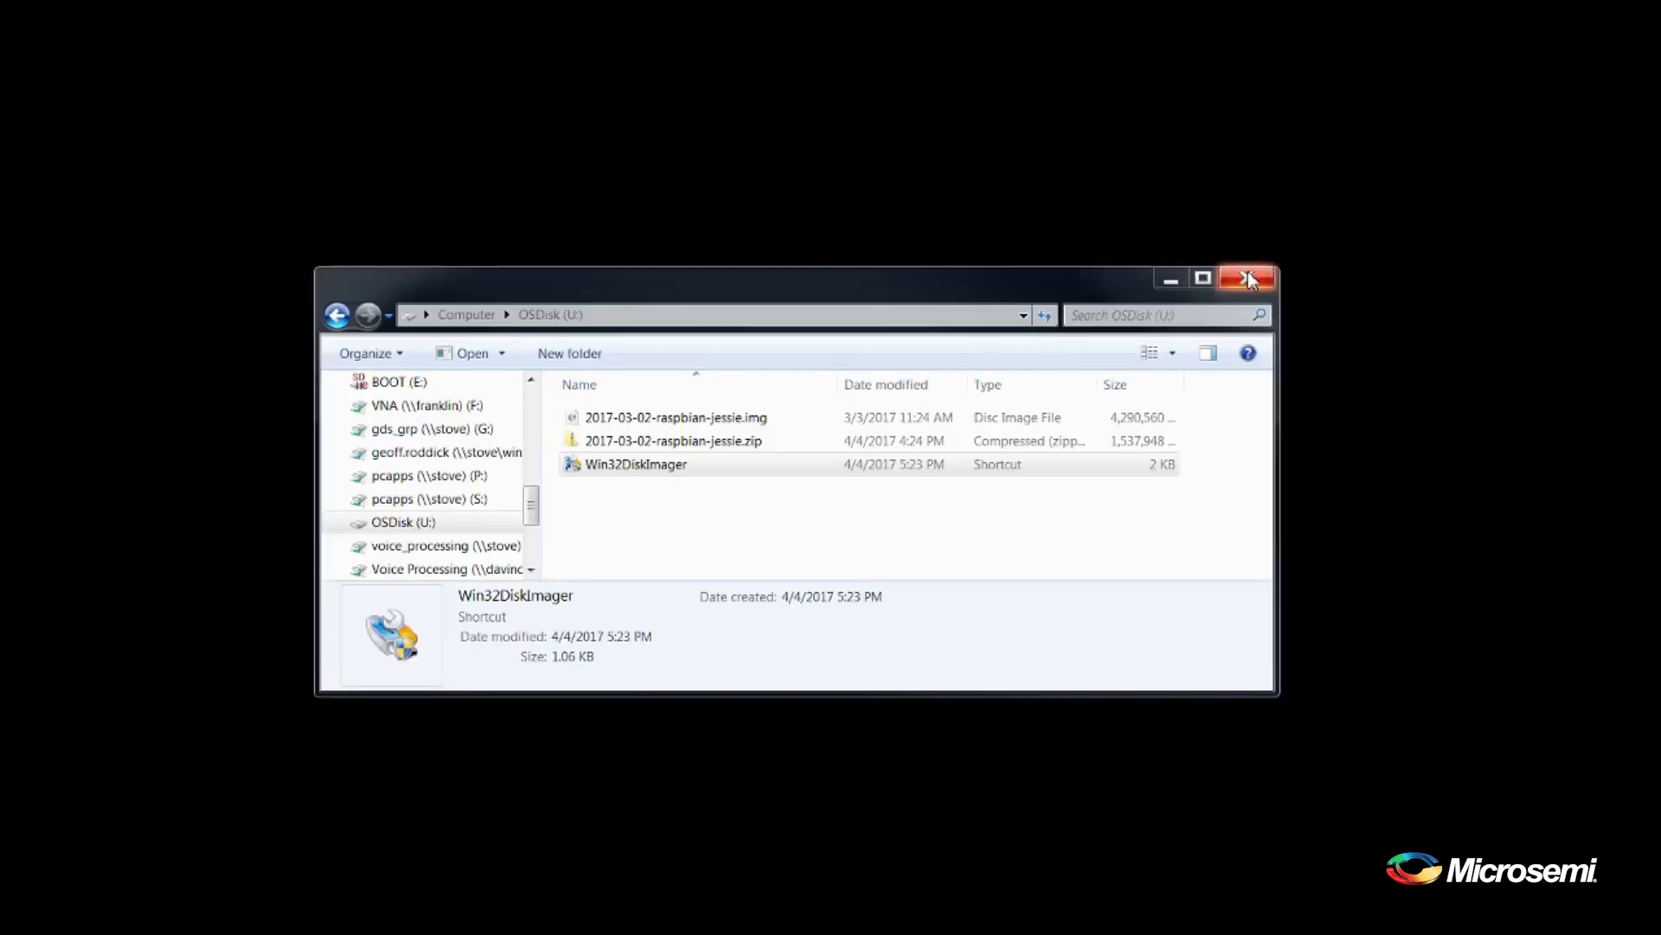
Launch Win32 Disk Imager from its desktop shortcut.
click(716, 460)
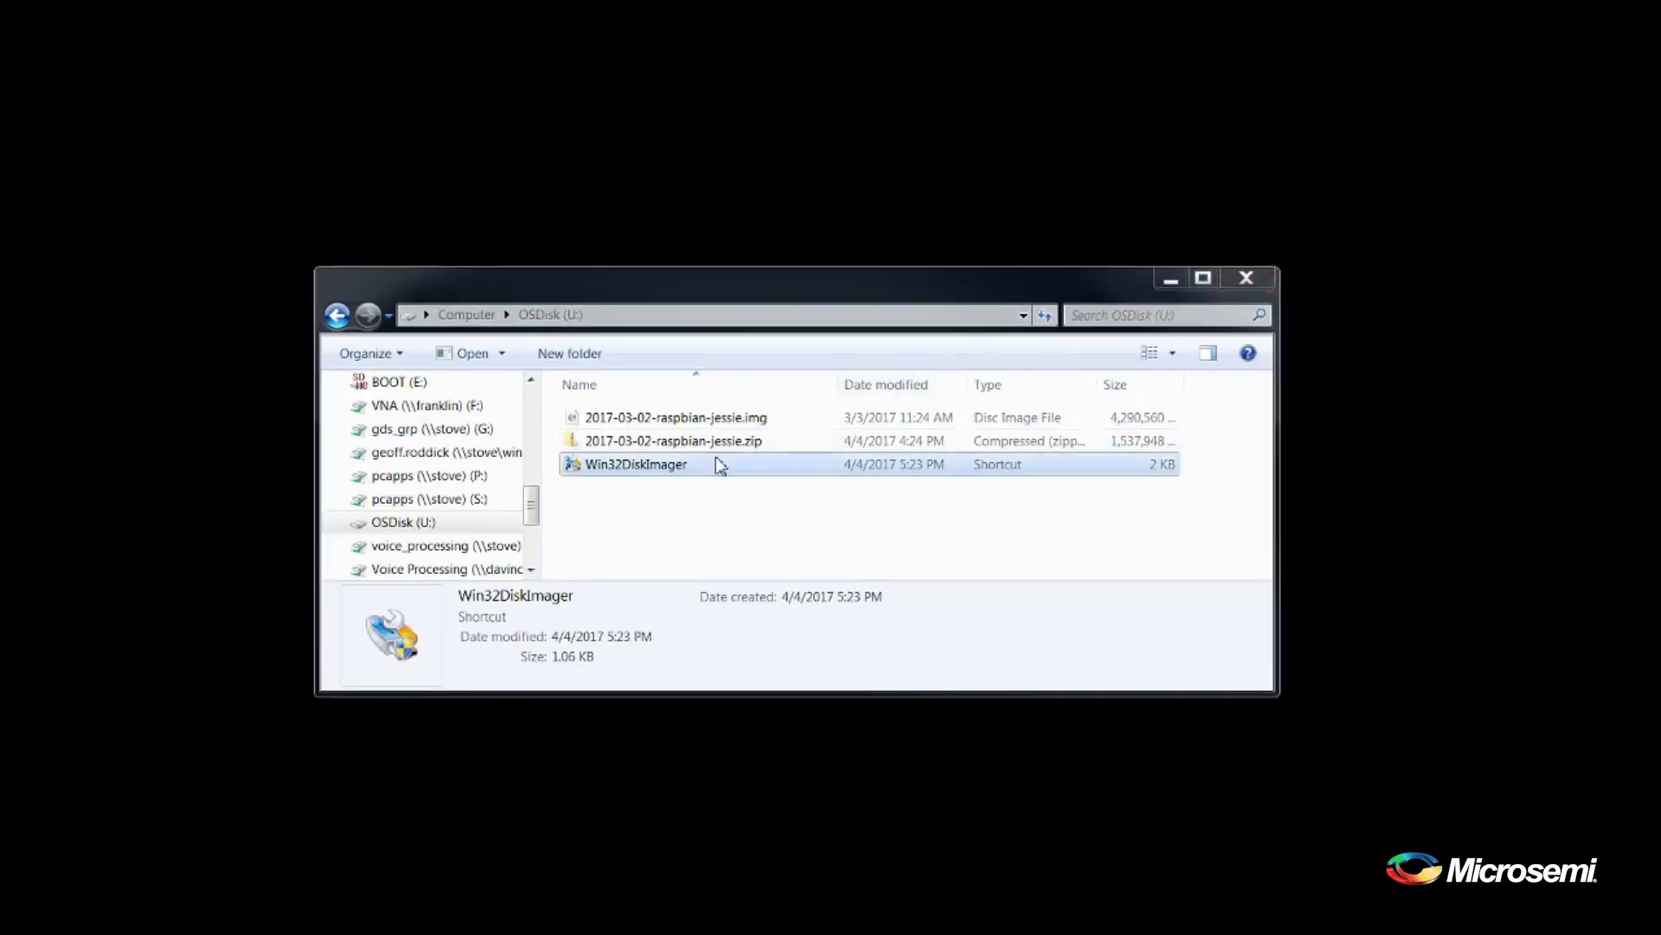
double_click(623, 466)
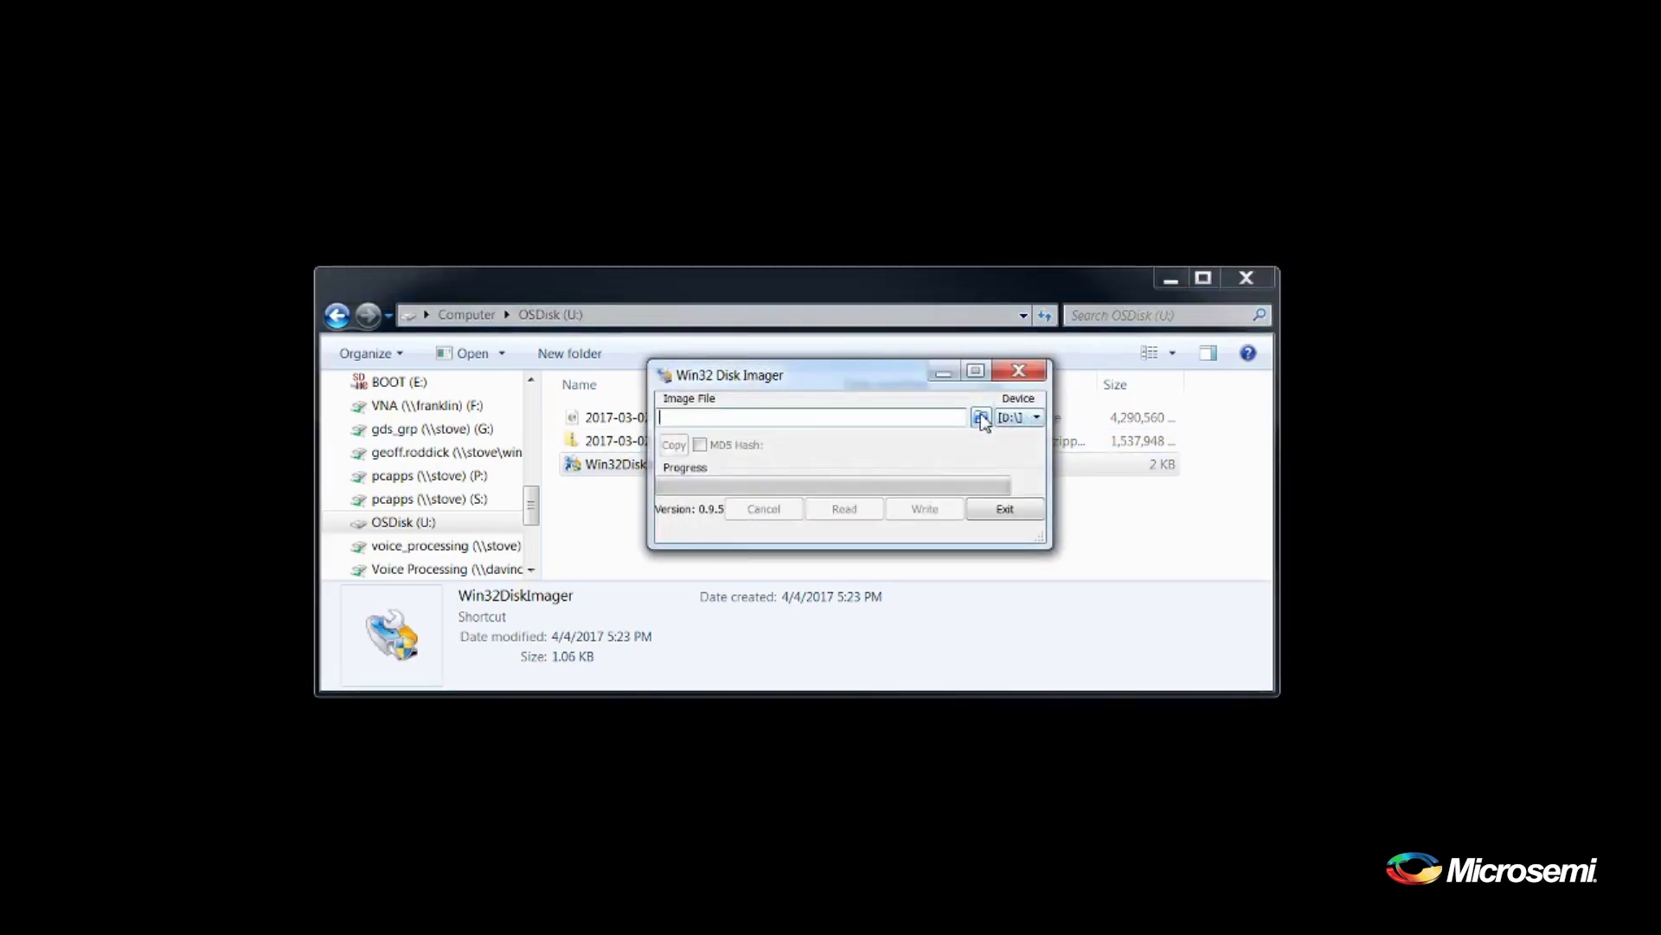
drag(815, 371, 873, 192)
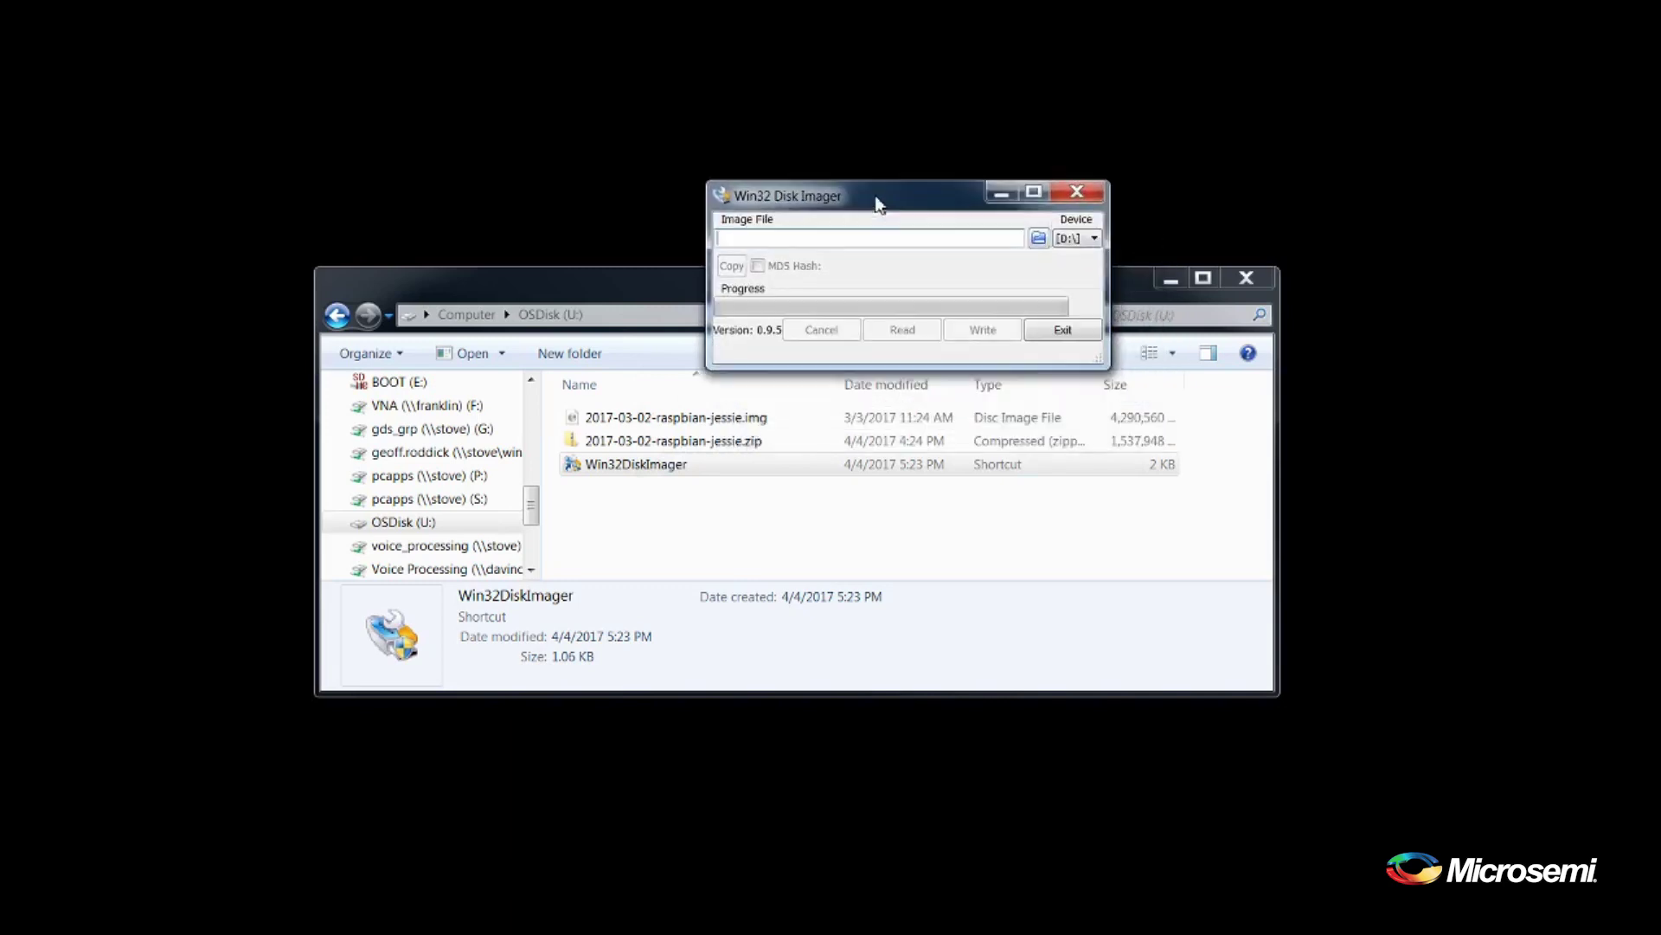
click(706, 419)
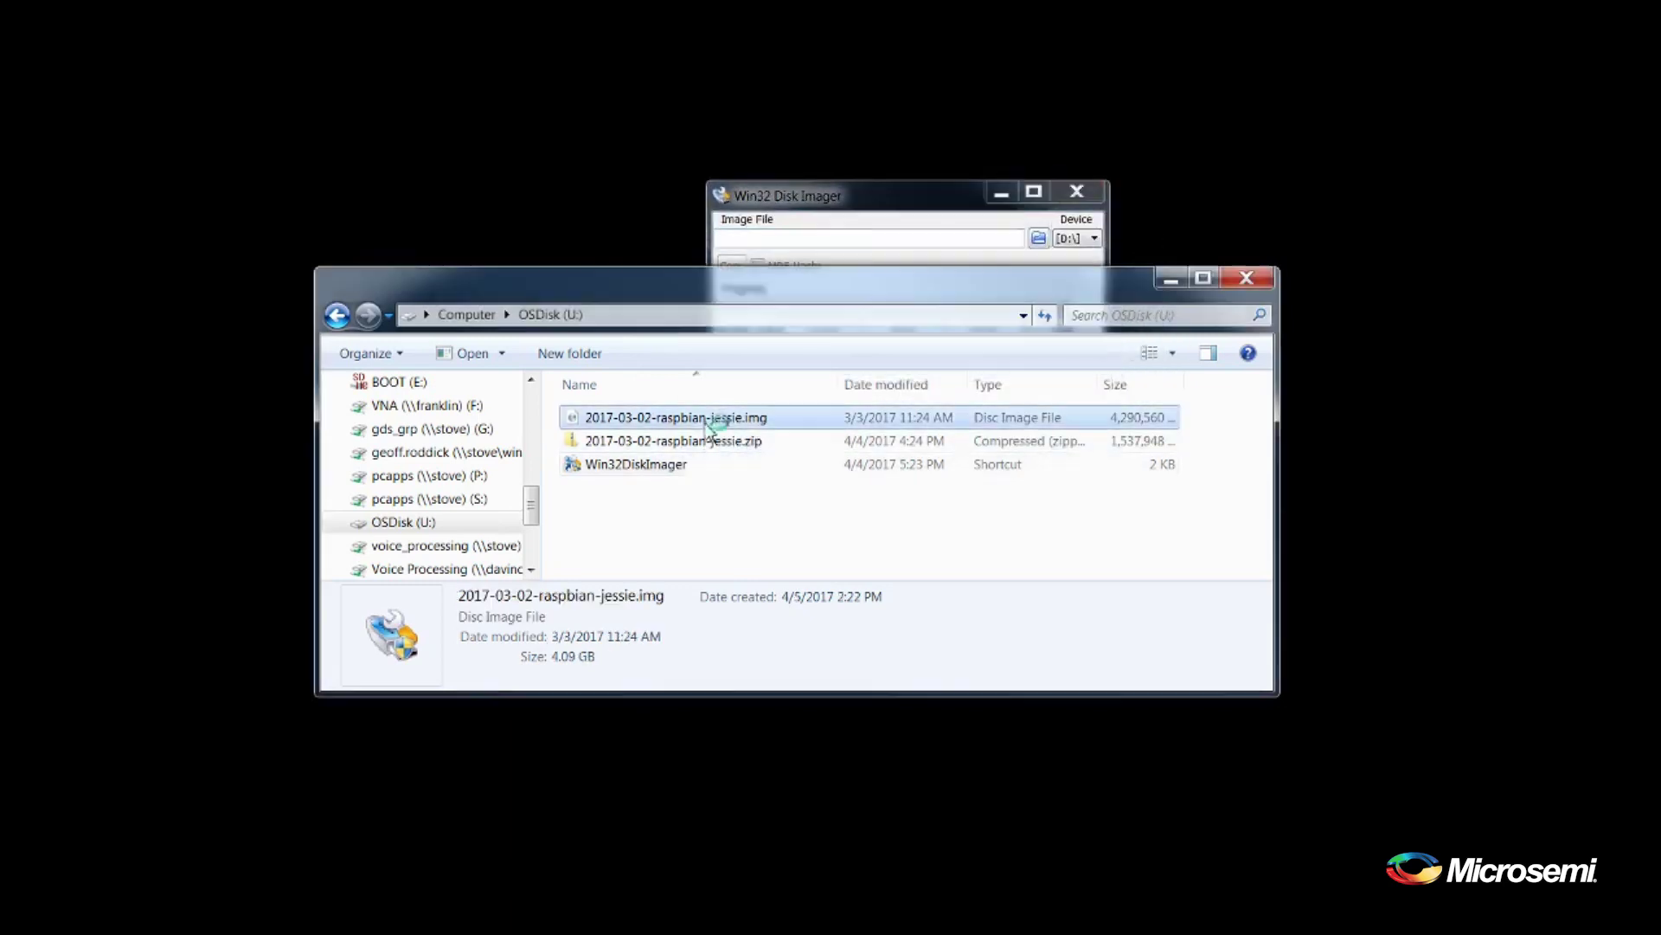
click(861, 210)
Load 2017-03-02-raspbian-jessie.img from the Pi-SW folder as the image file.
click(1039, 238)
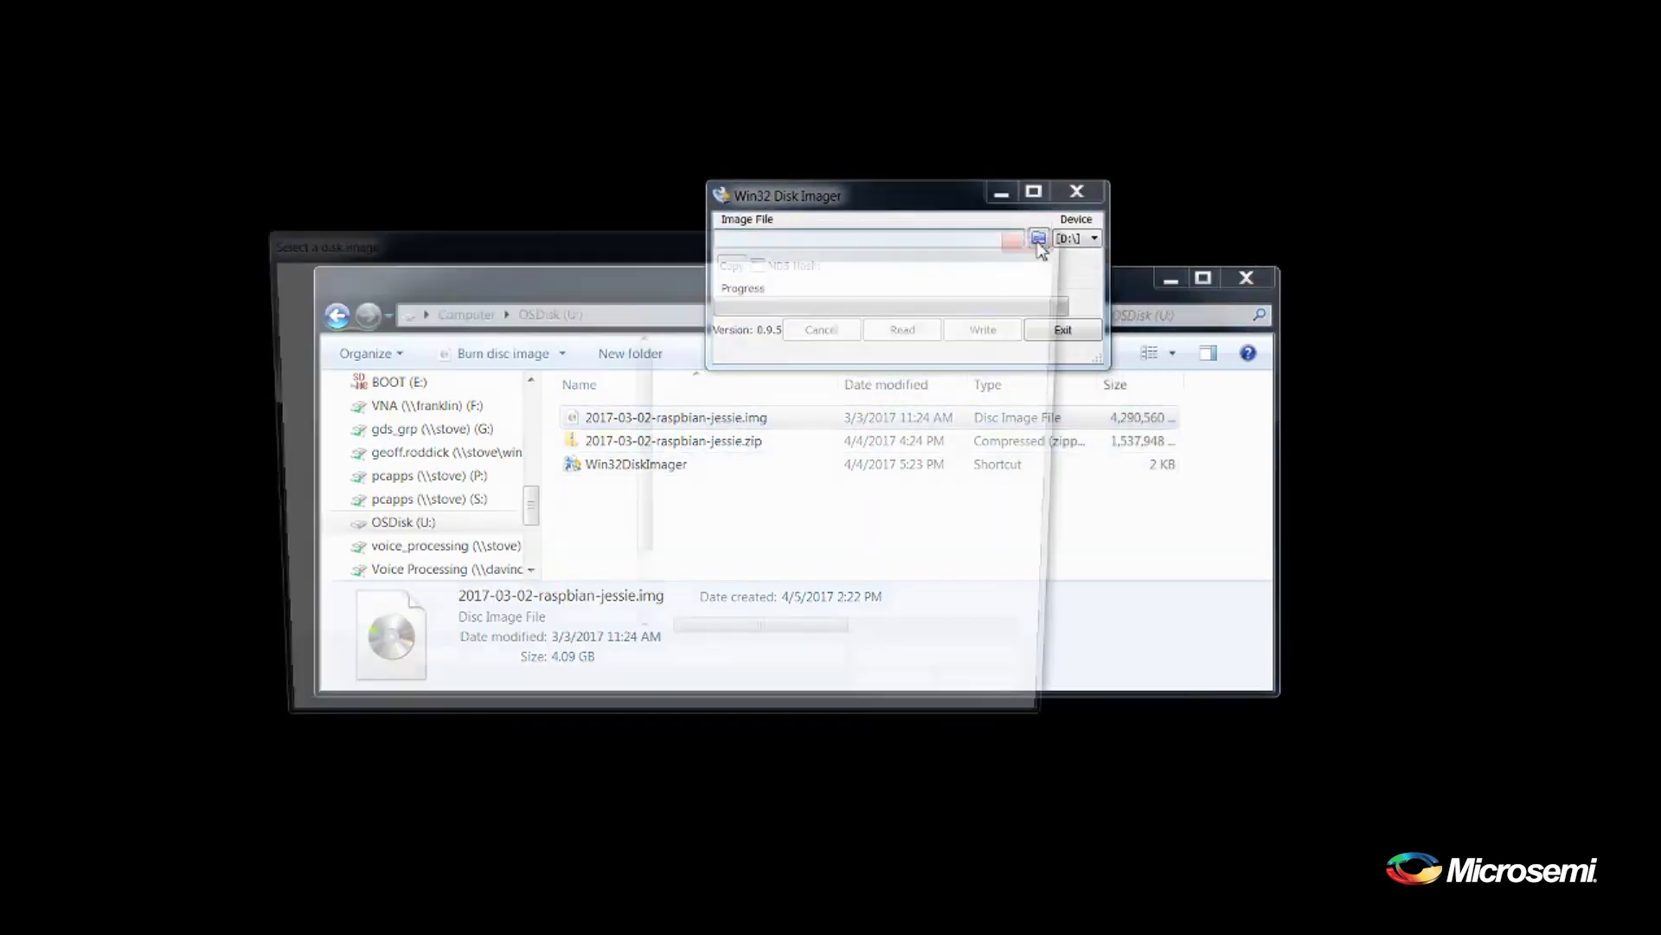
click(666, 275)
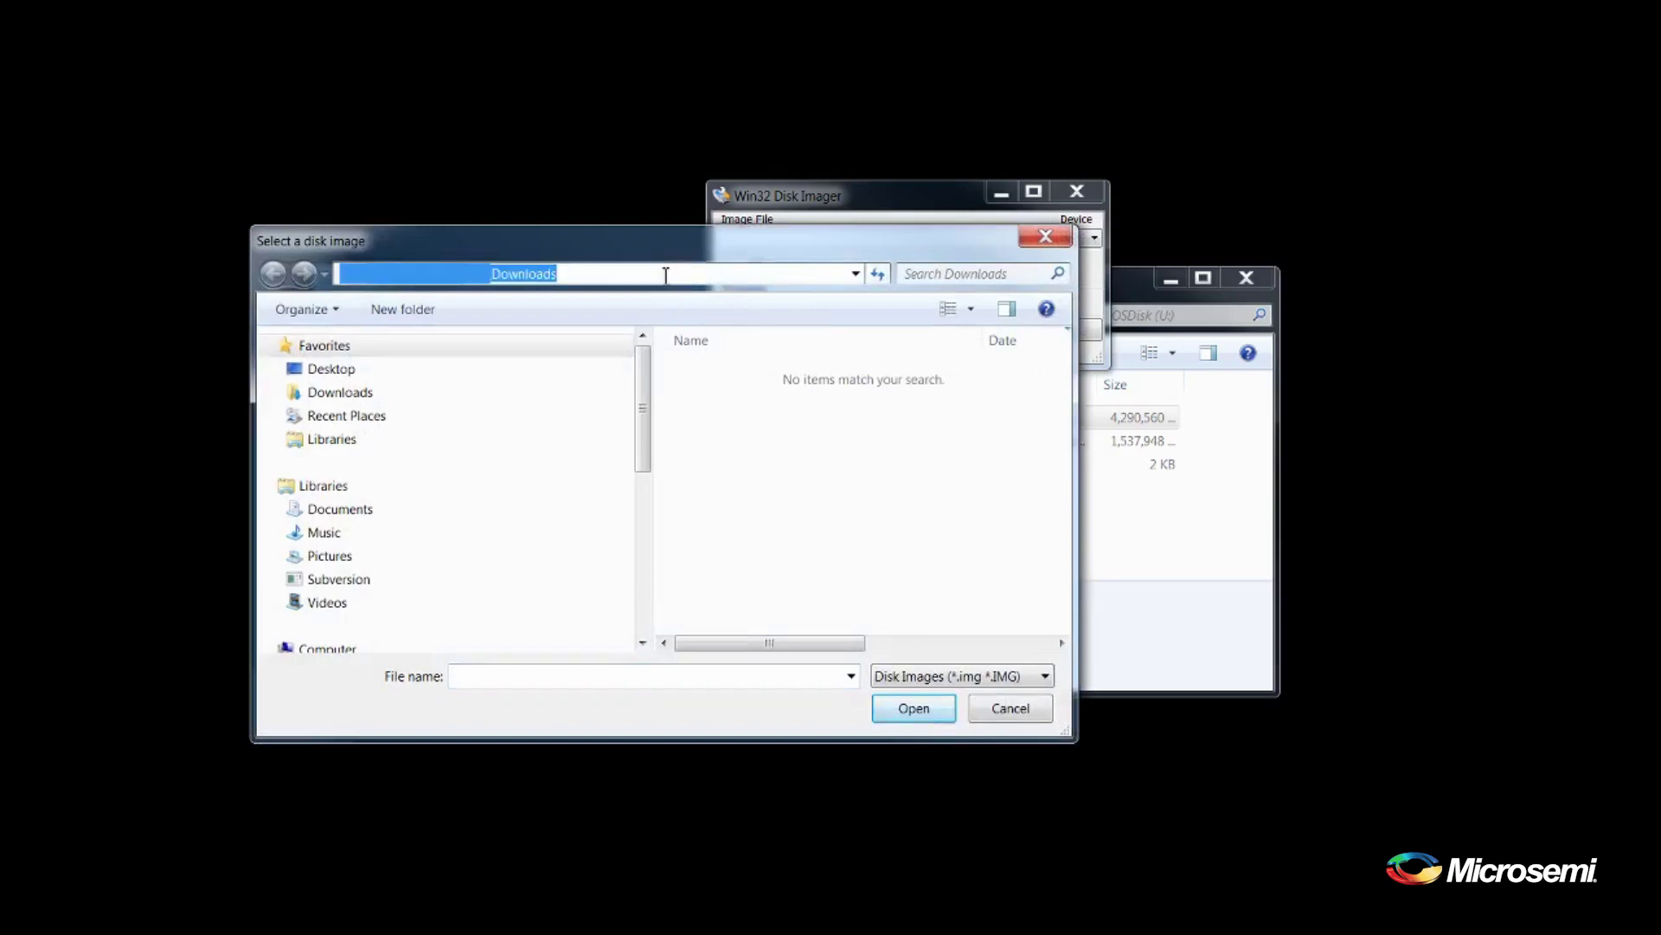
key(ctrl+v)
key(Return)
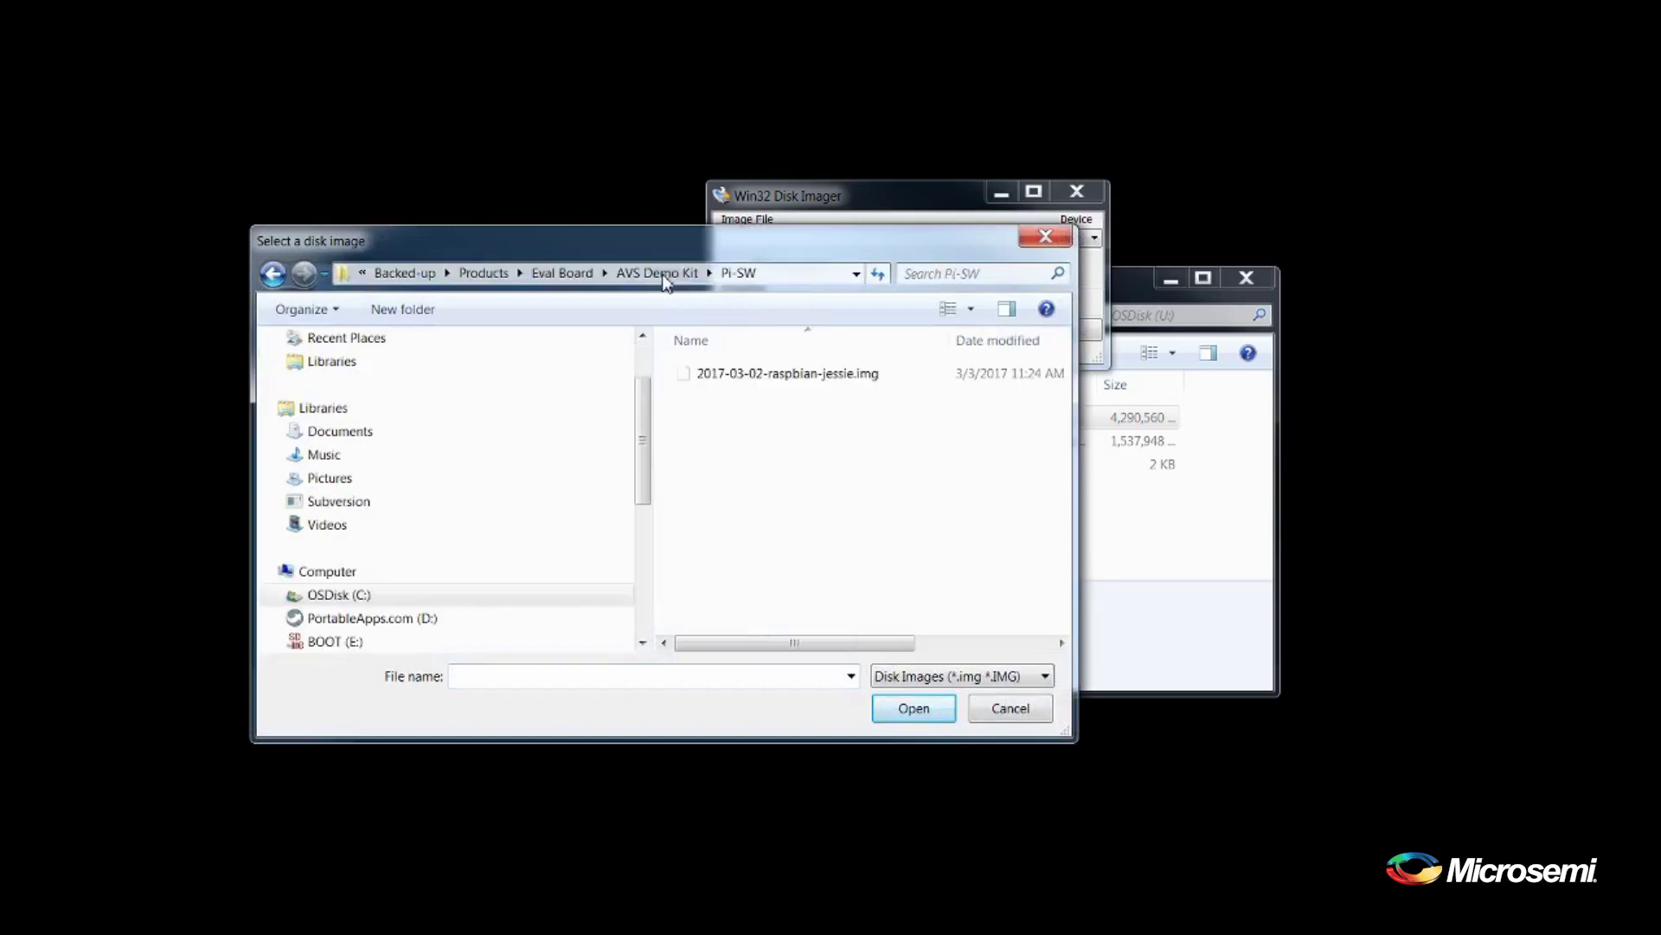
double_click(753, 372)
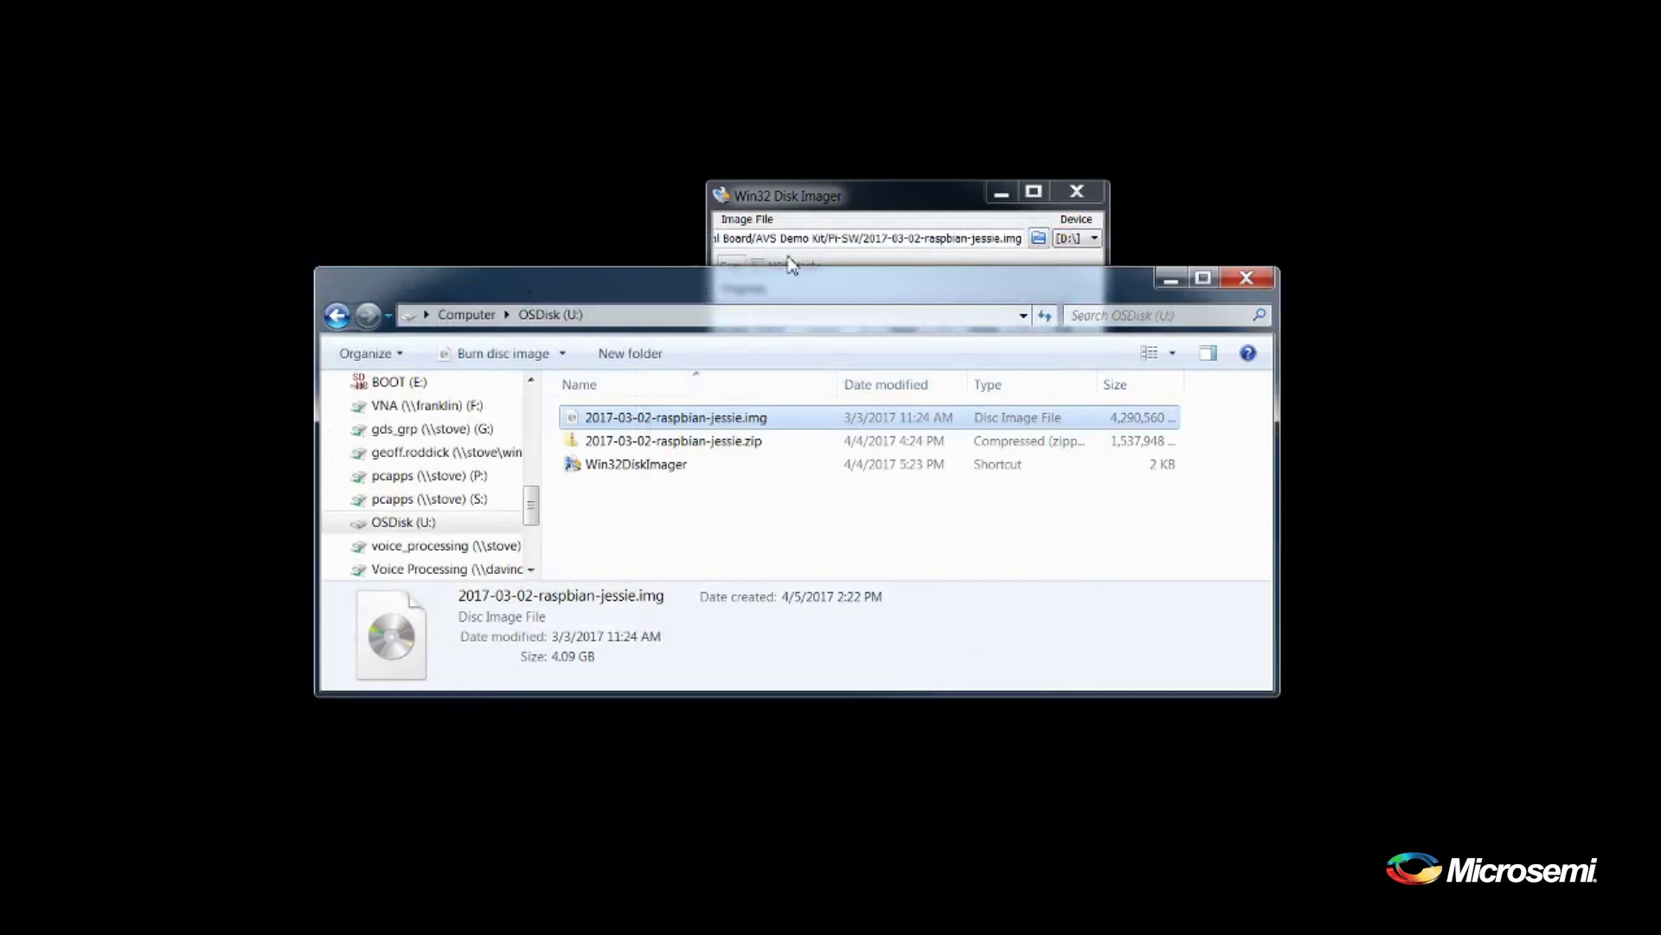
Write the Raspbian jessie image to device E:\, confirm the overwrite, then exit the imager.
click(793, 265)
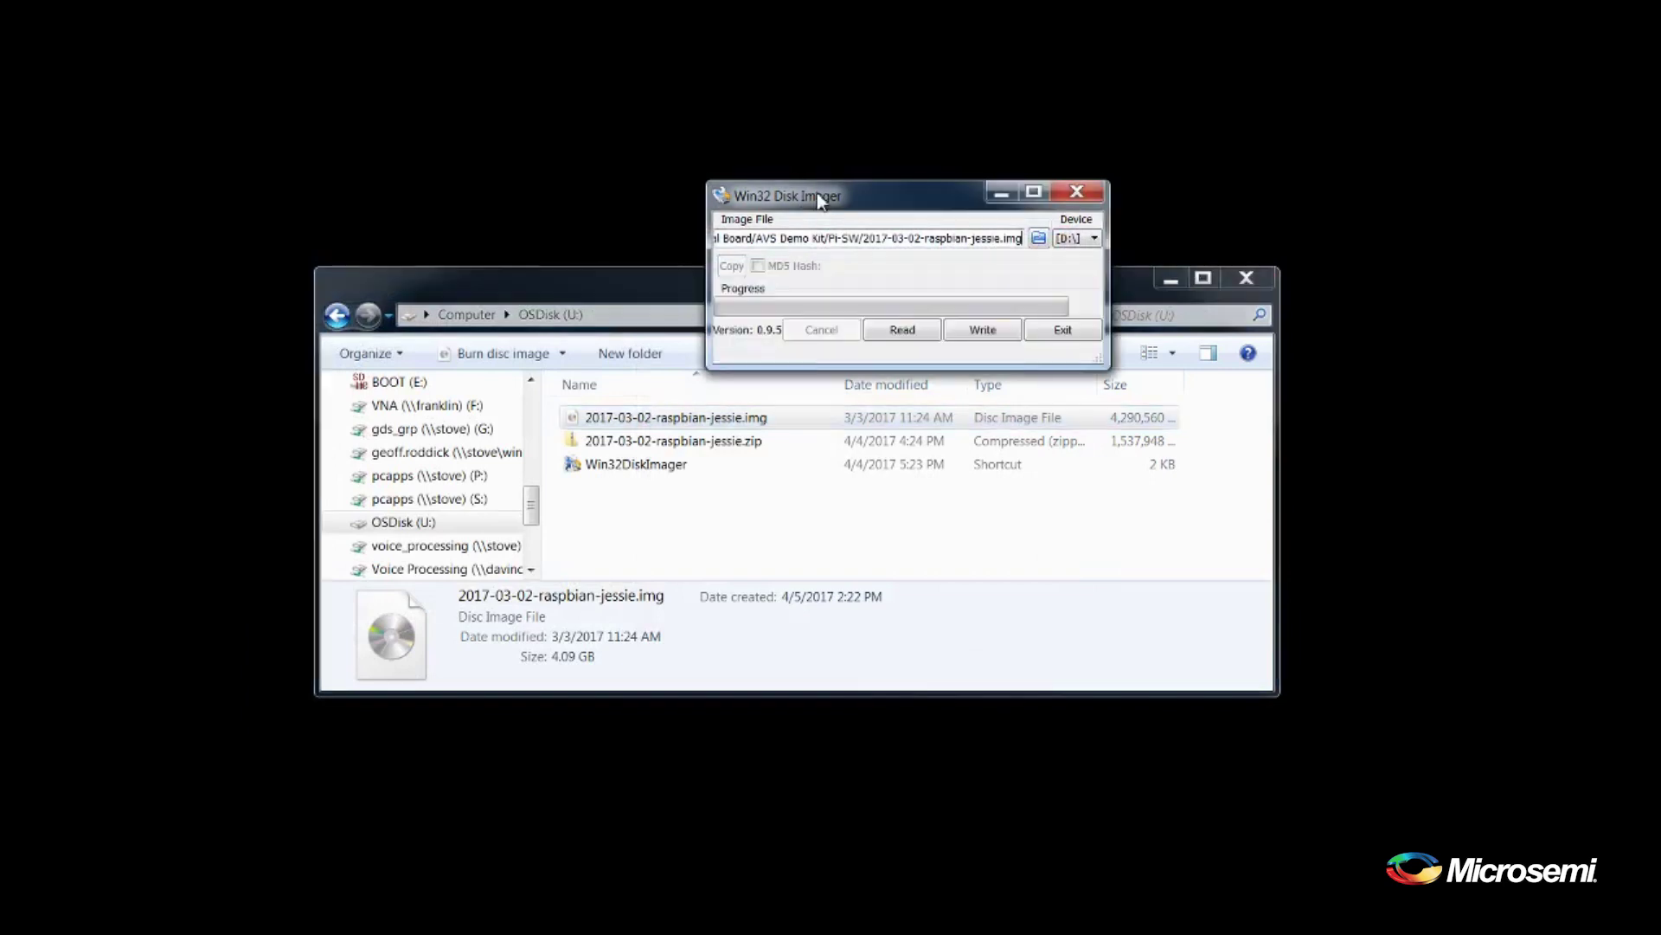
click(1093, 238)
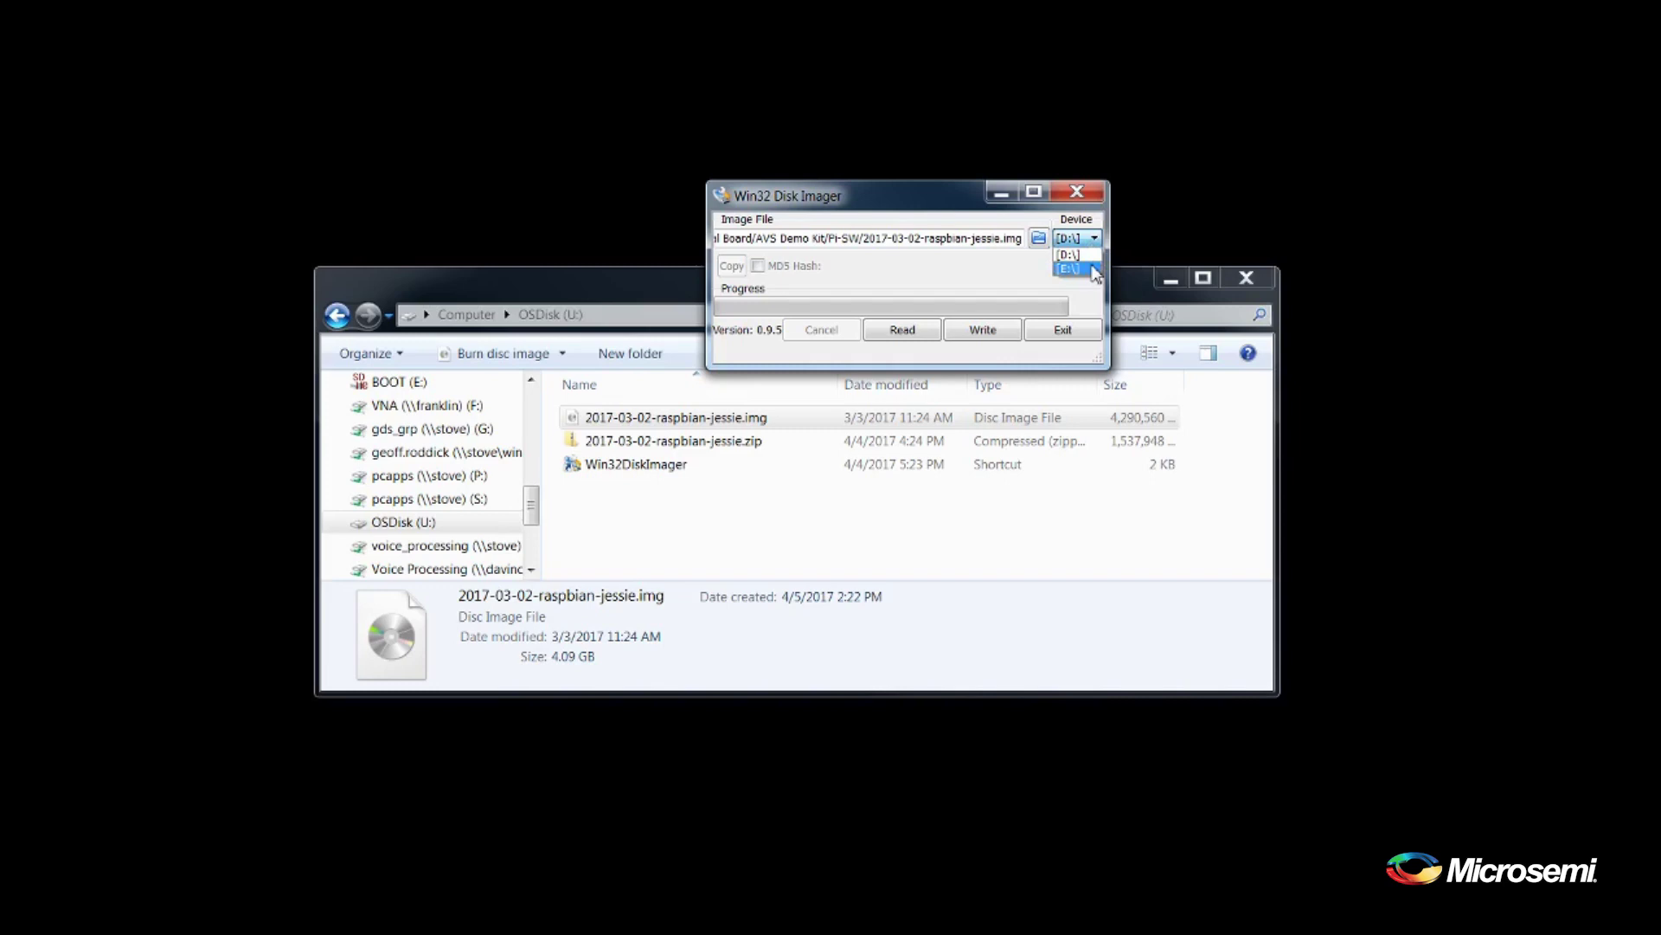
click(1096, 269)
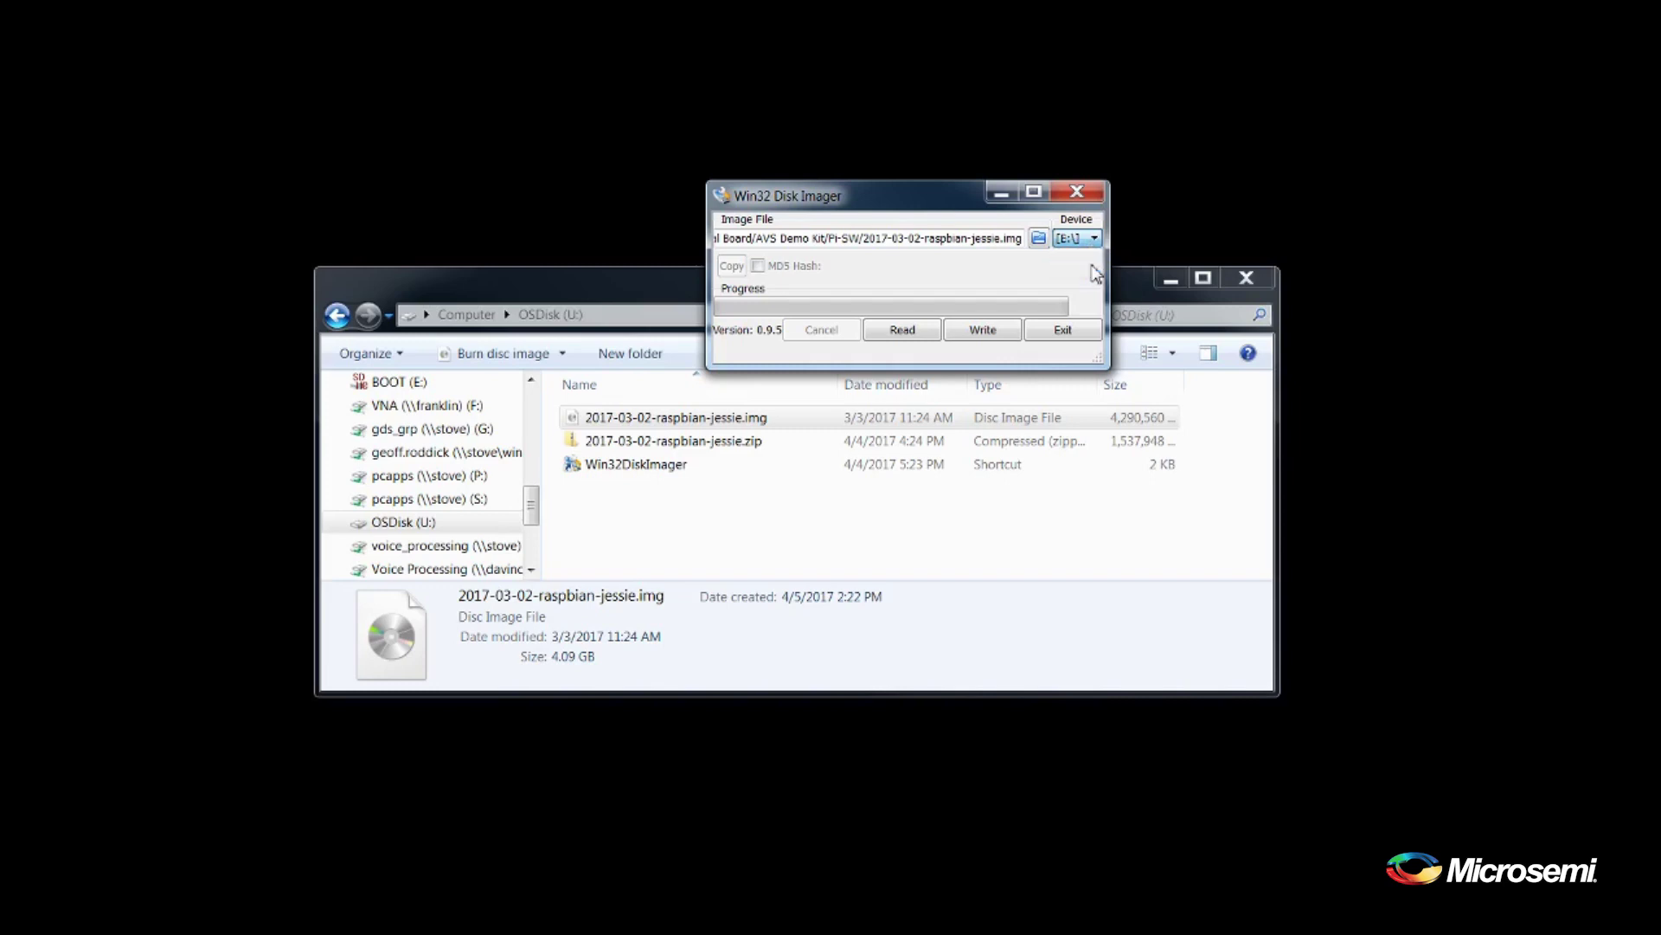
click(984, 330)
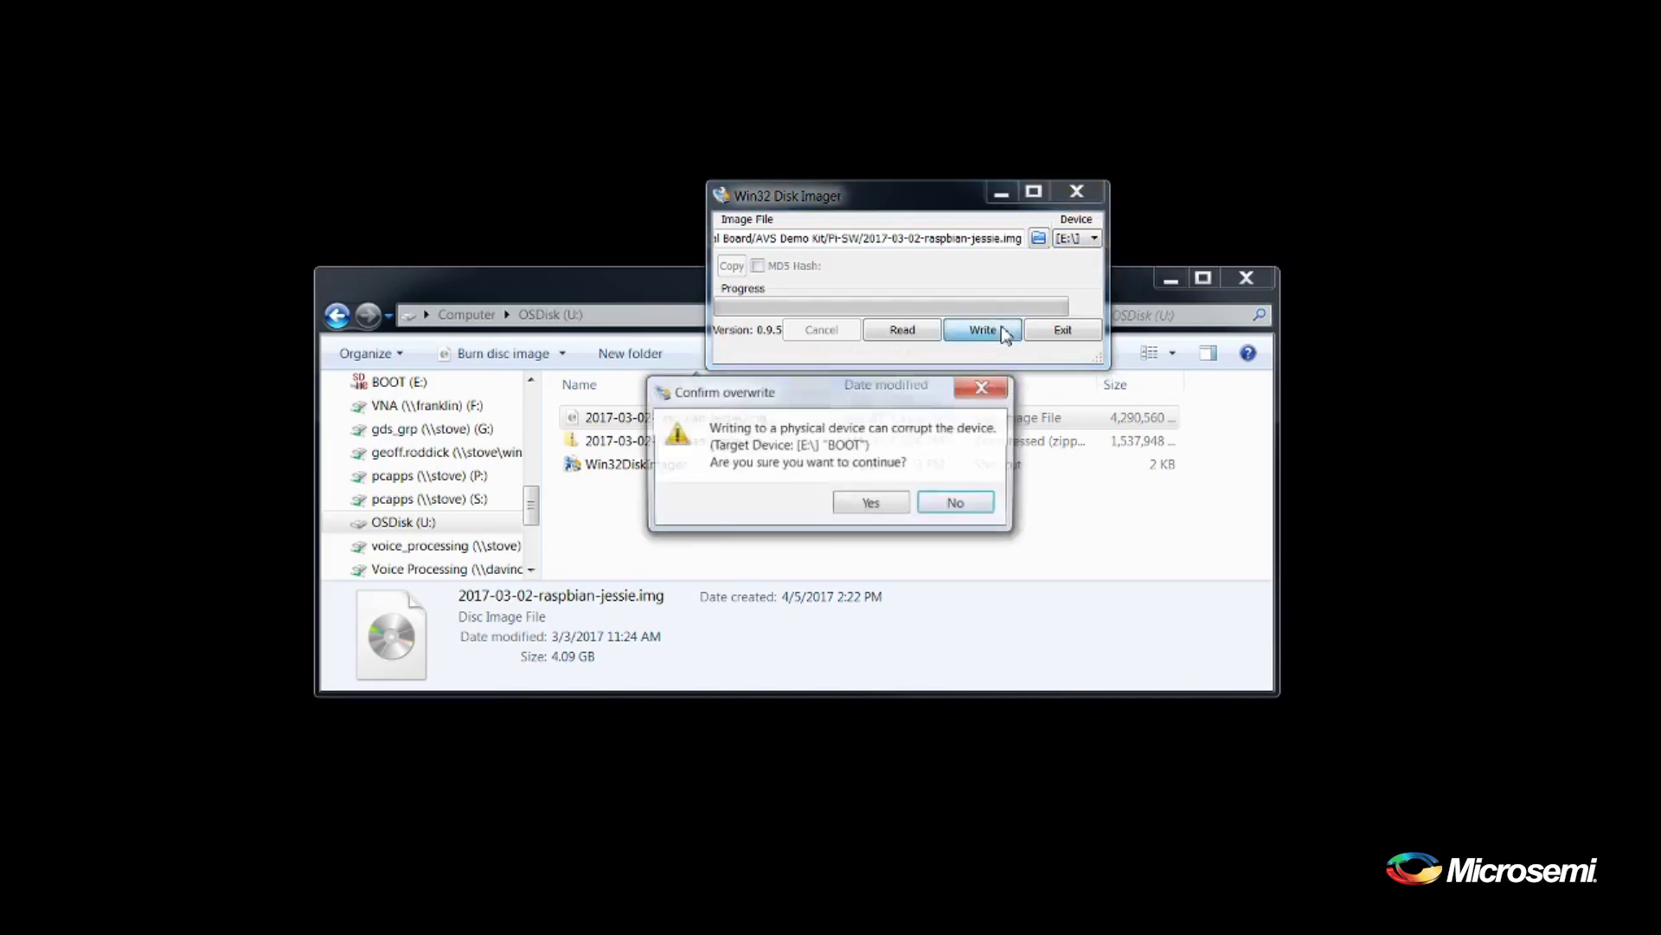
click(872, 503)
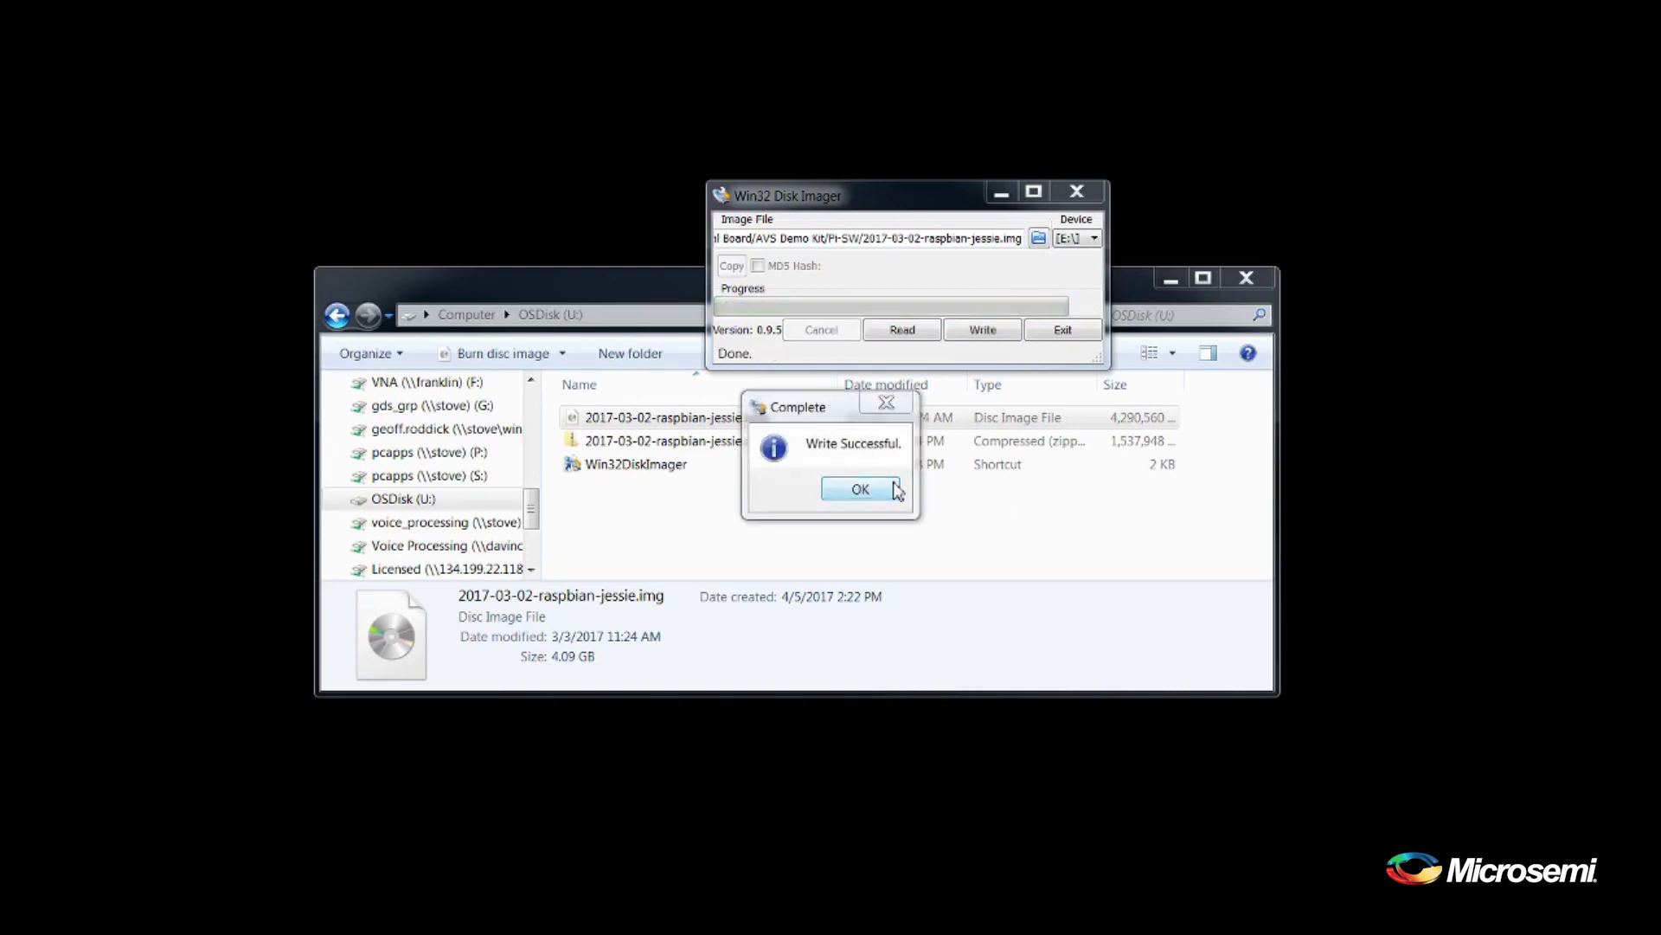
click(894, 489)
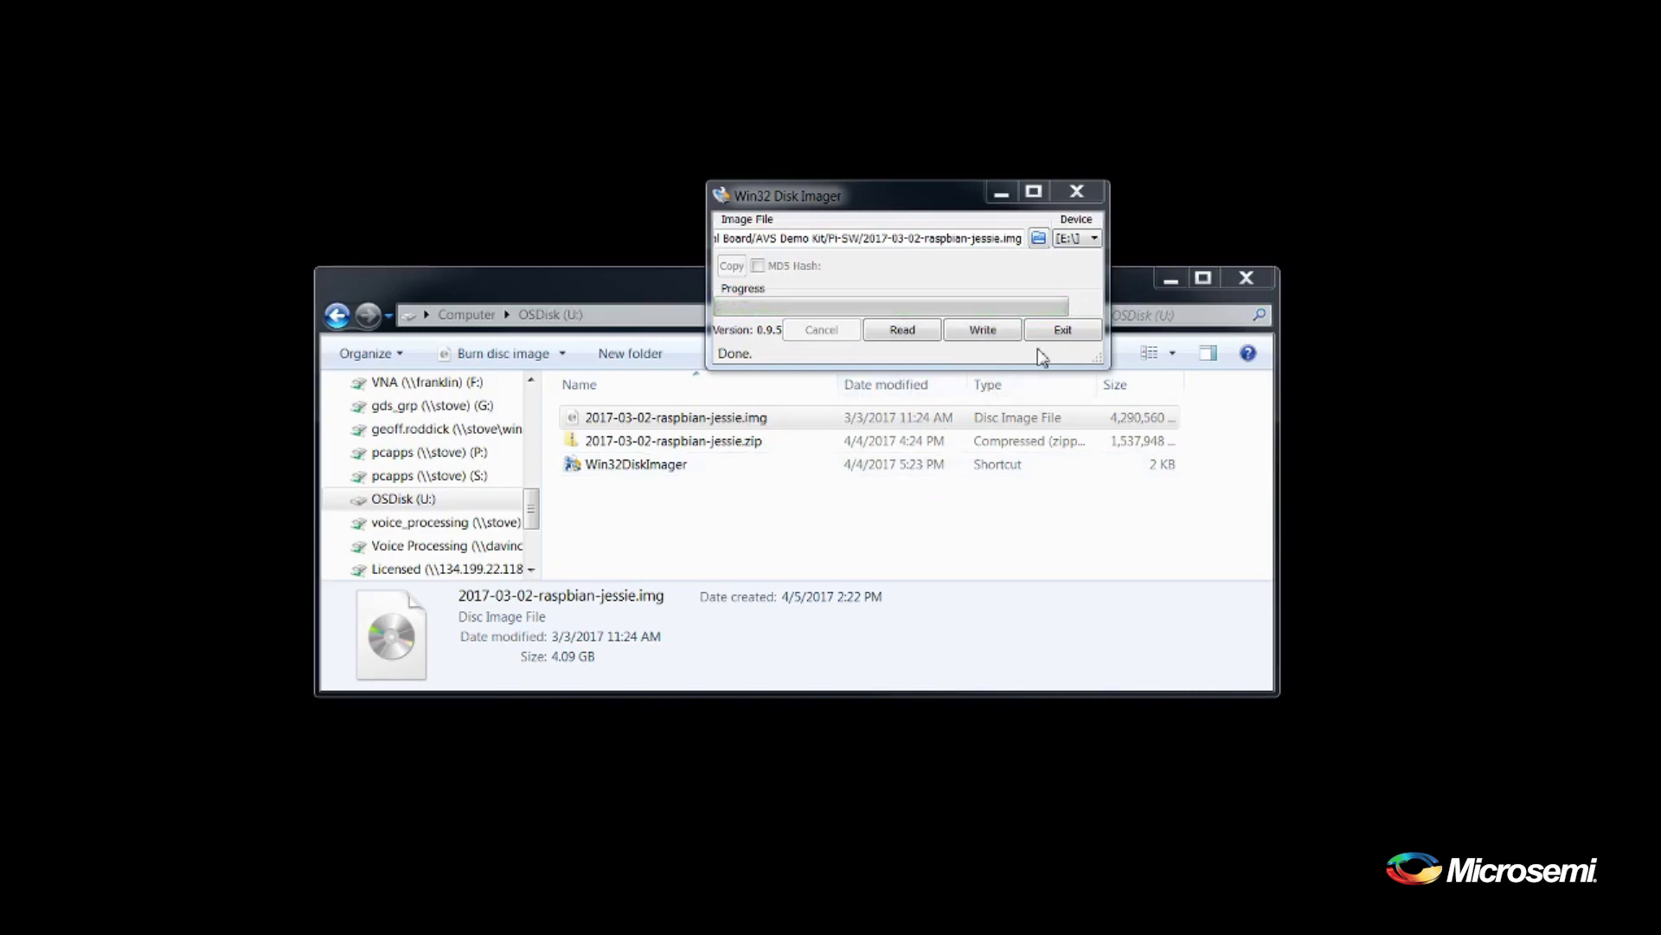
click(1059, 330)
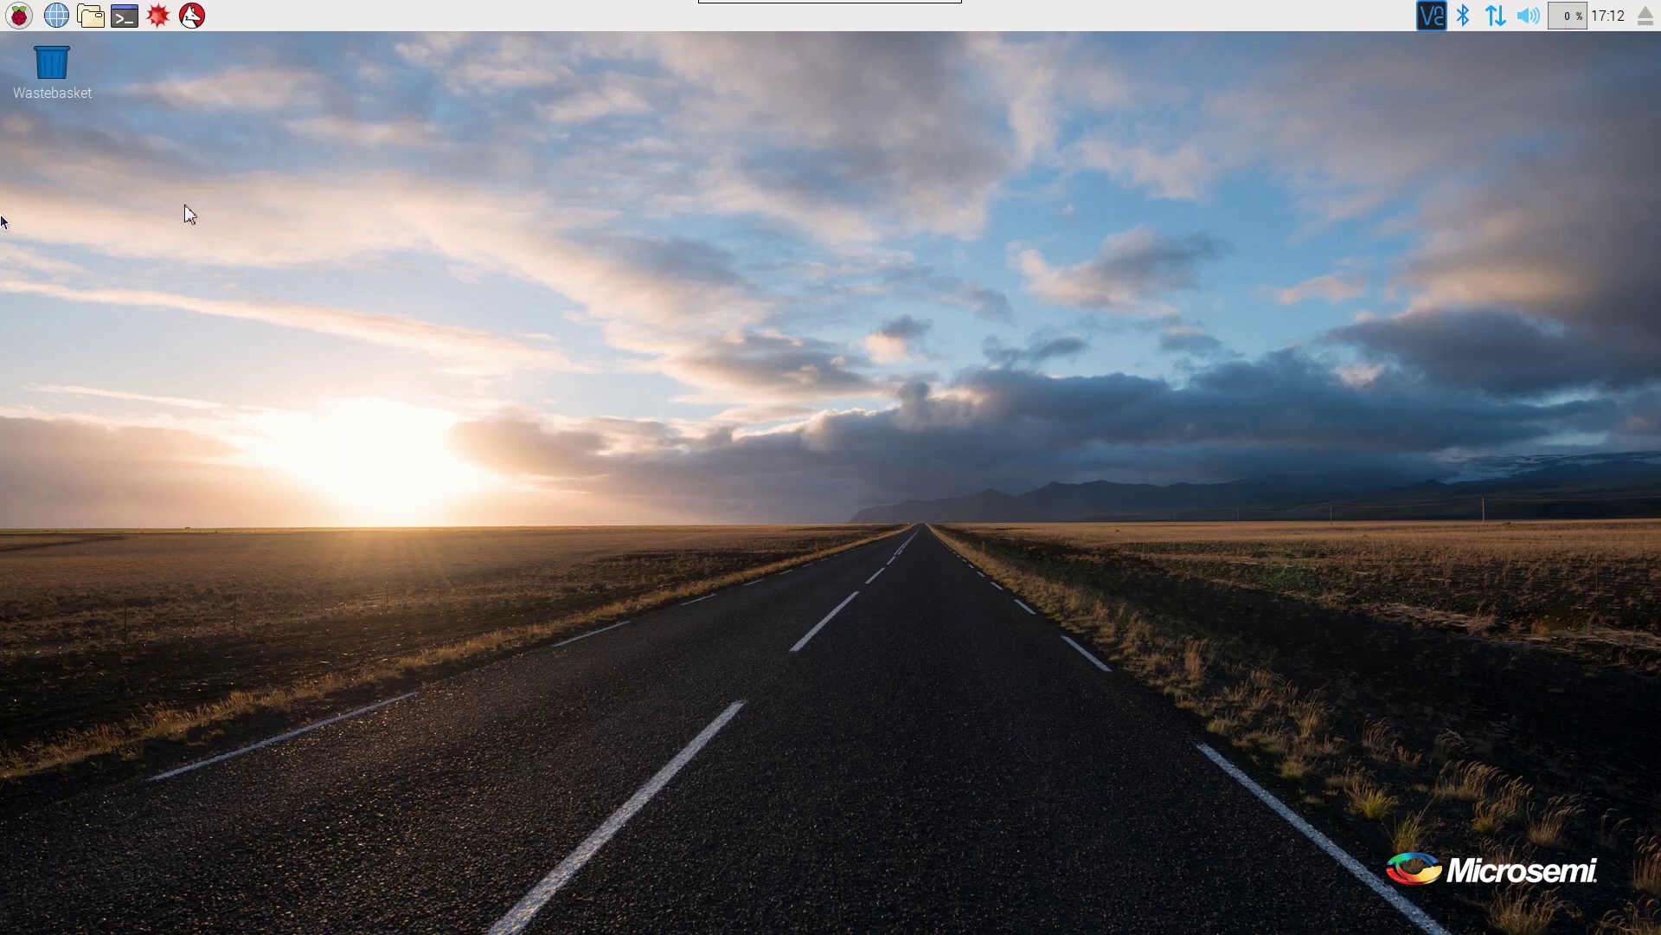
Clone the Microsemi ZLK38AVS repository with git in LXTerminal.
click(124, 16)
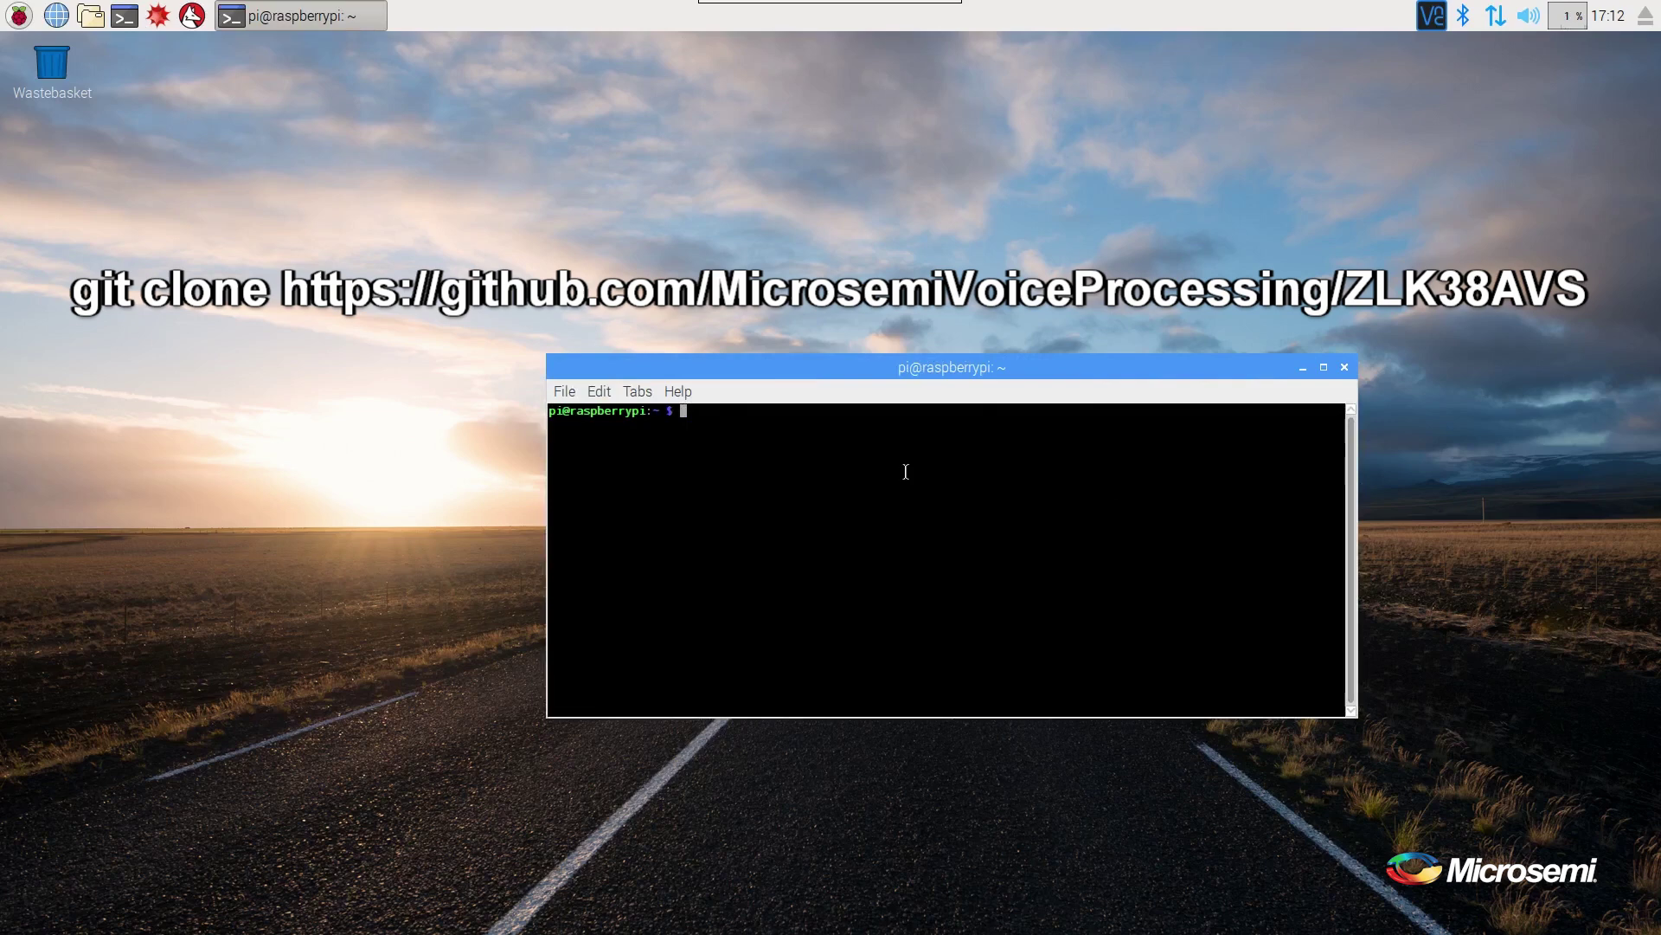
text(git clone https://github.com/MicrosemiVoiceProcessing/ZLK38AVS)
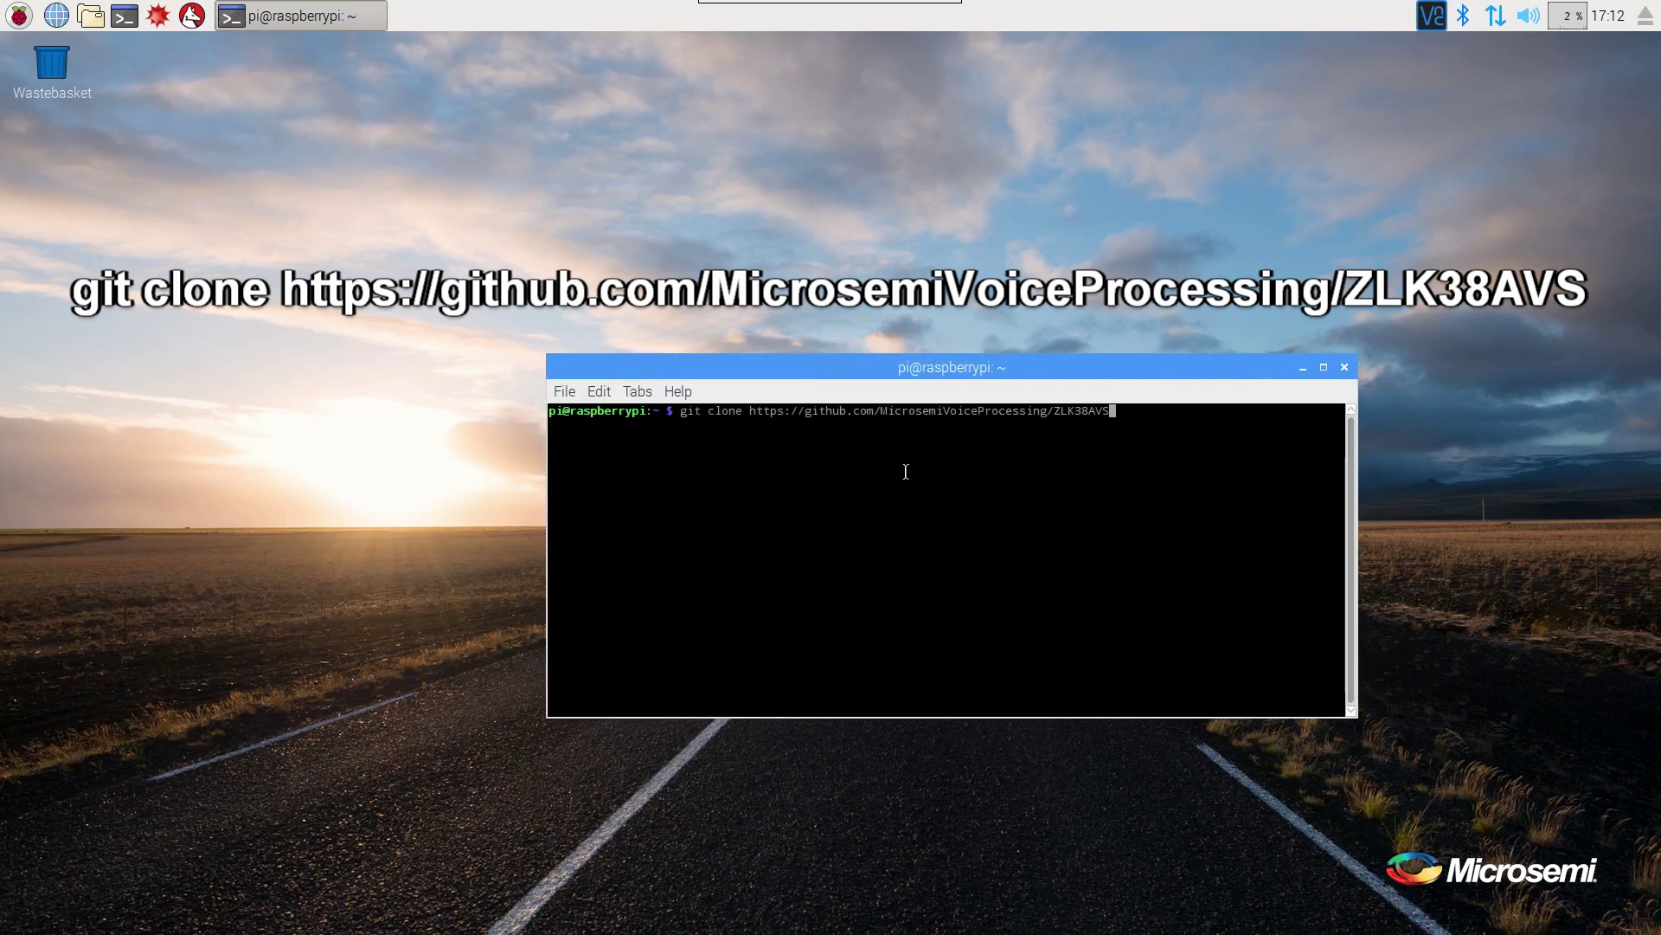
key(Return)
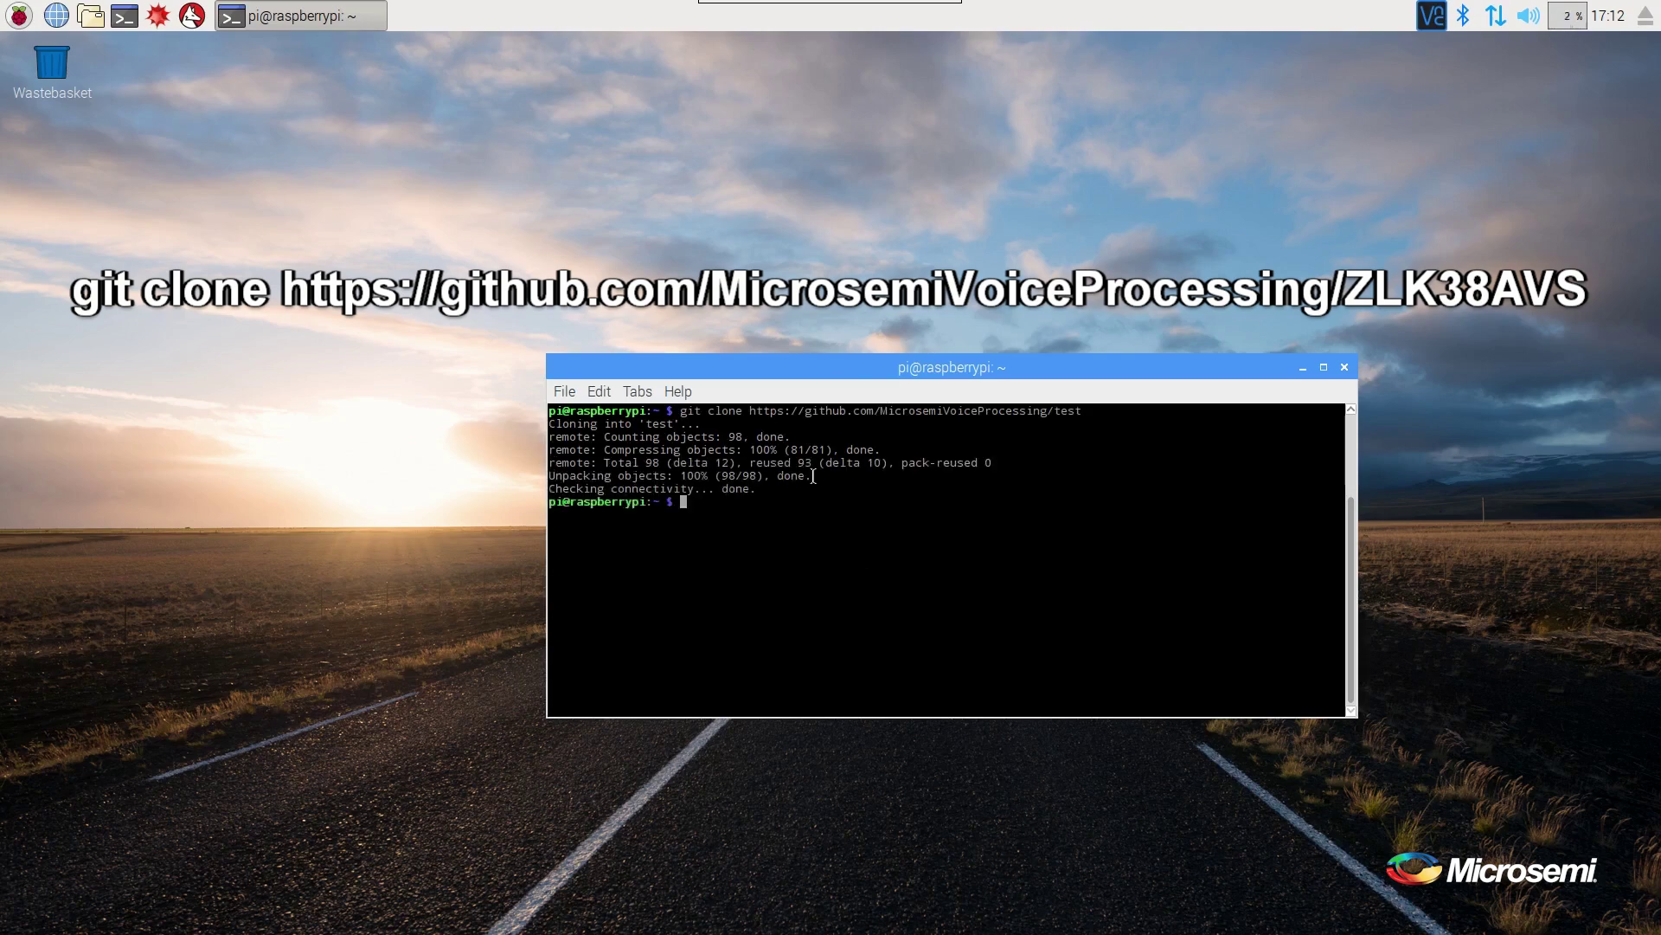
Change into the ZLK38AVS folder and start the make all build.
text(c)
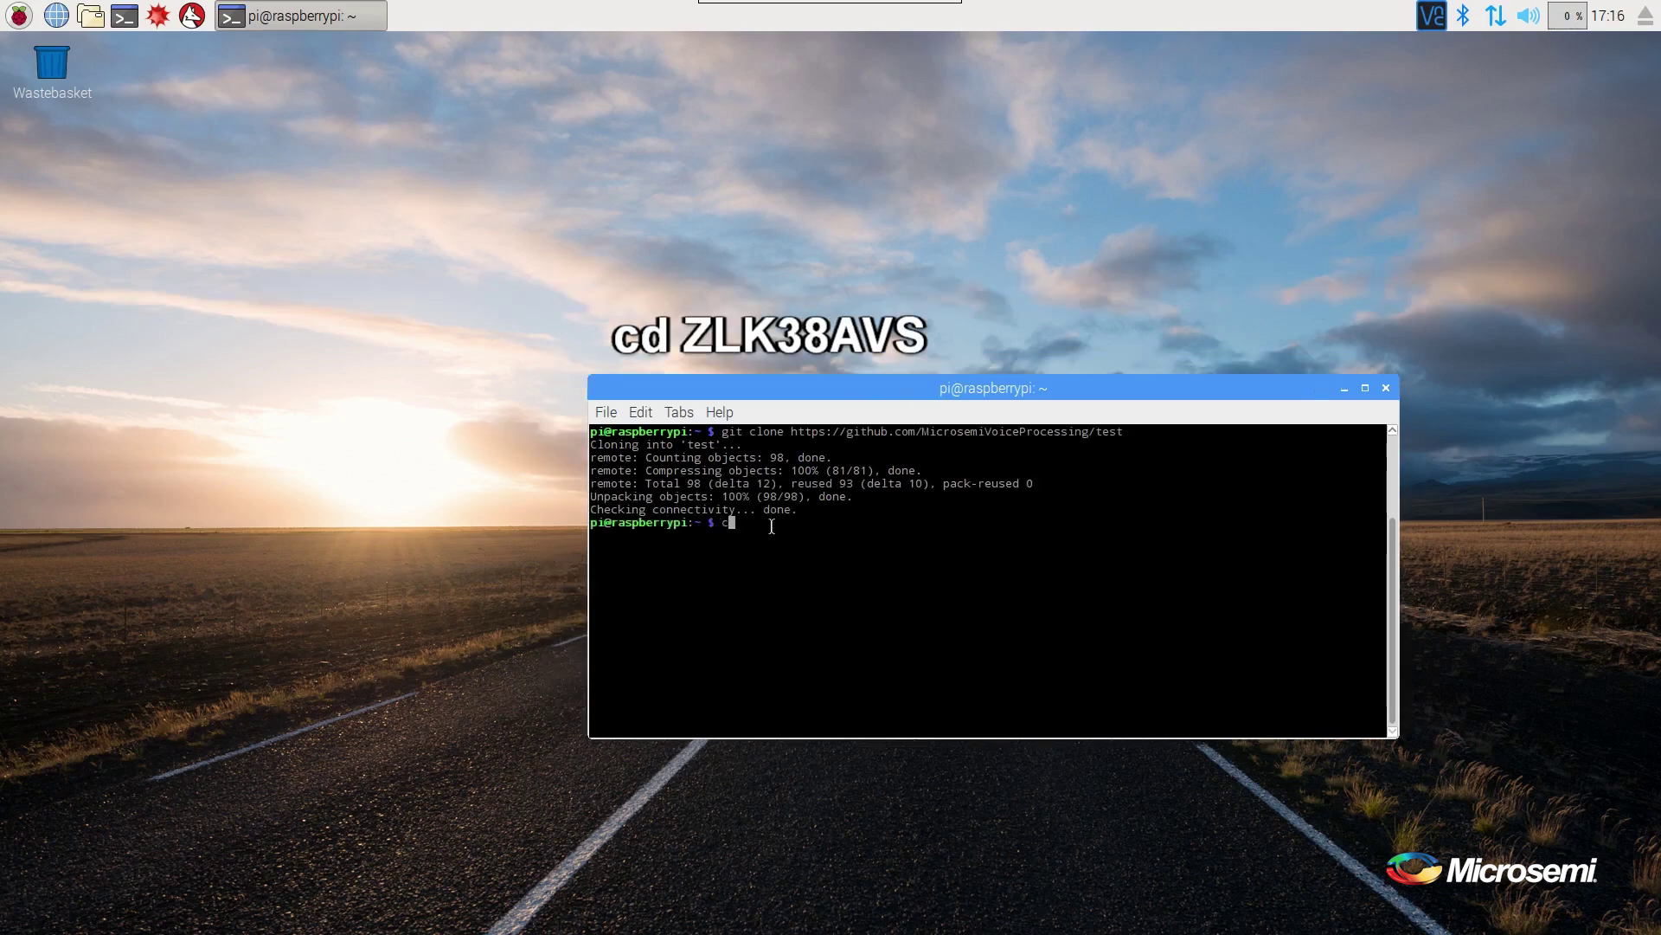
text(d Z)
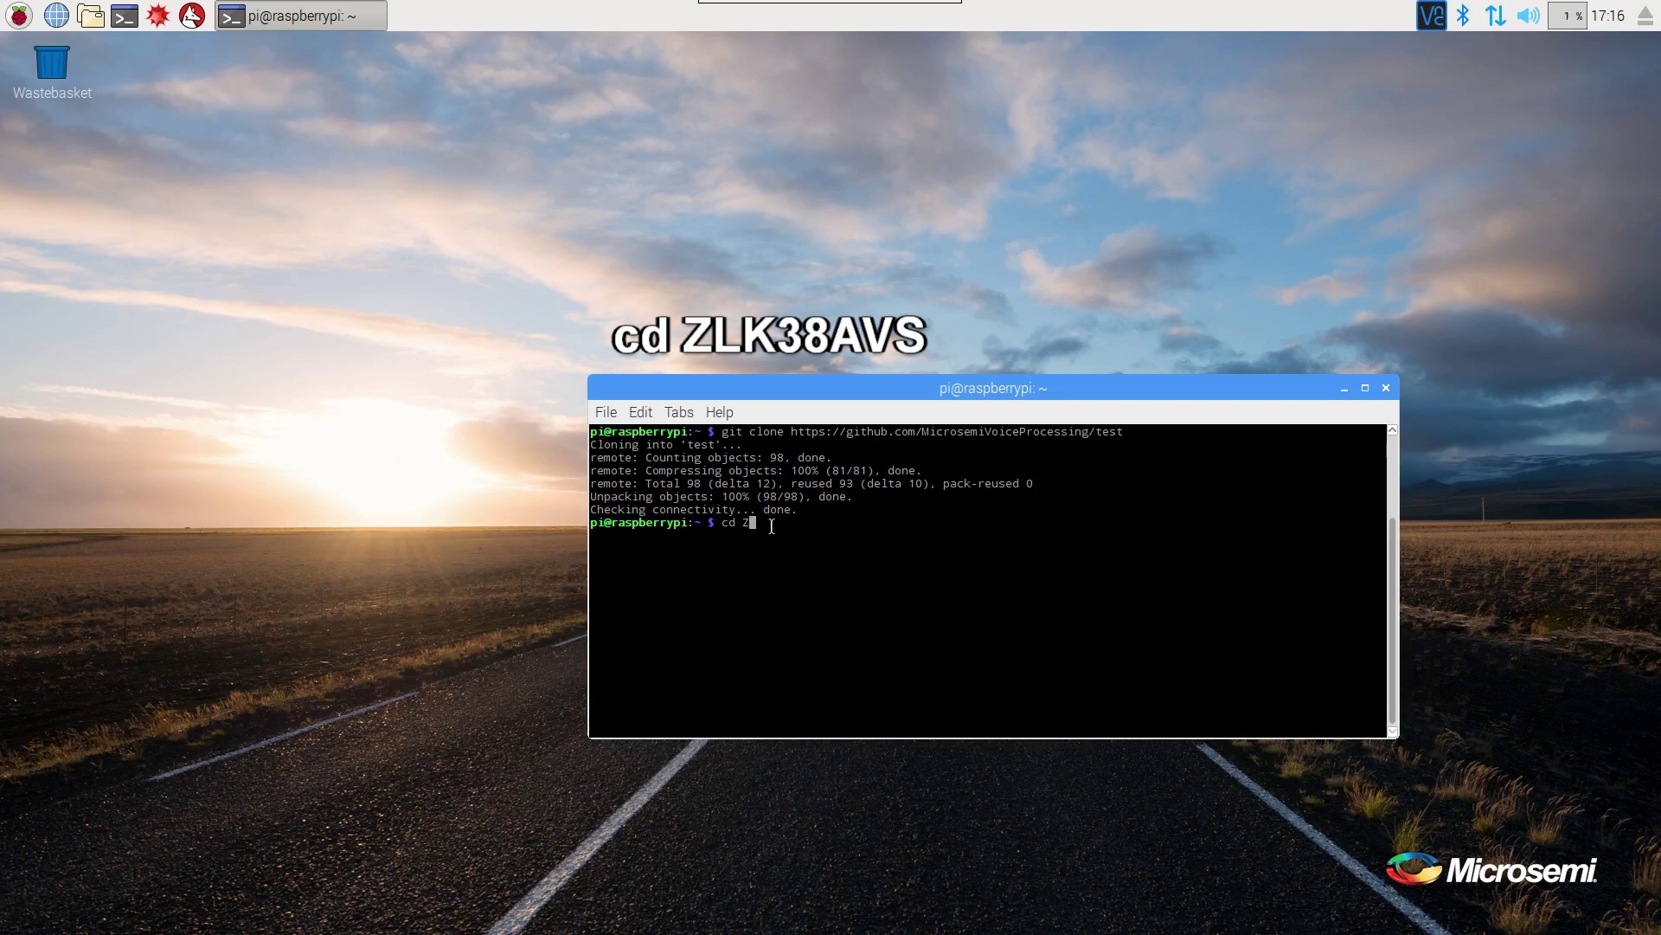
key(Tab)
key(Return)
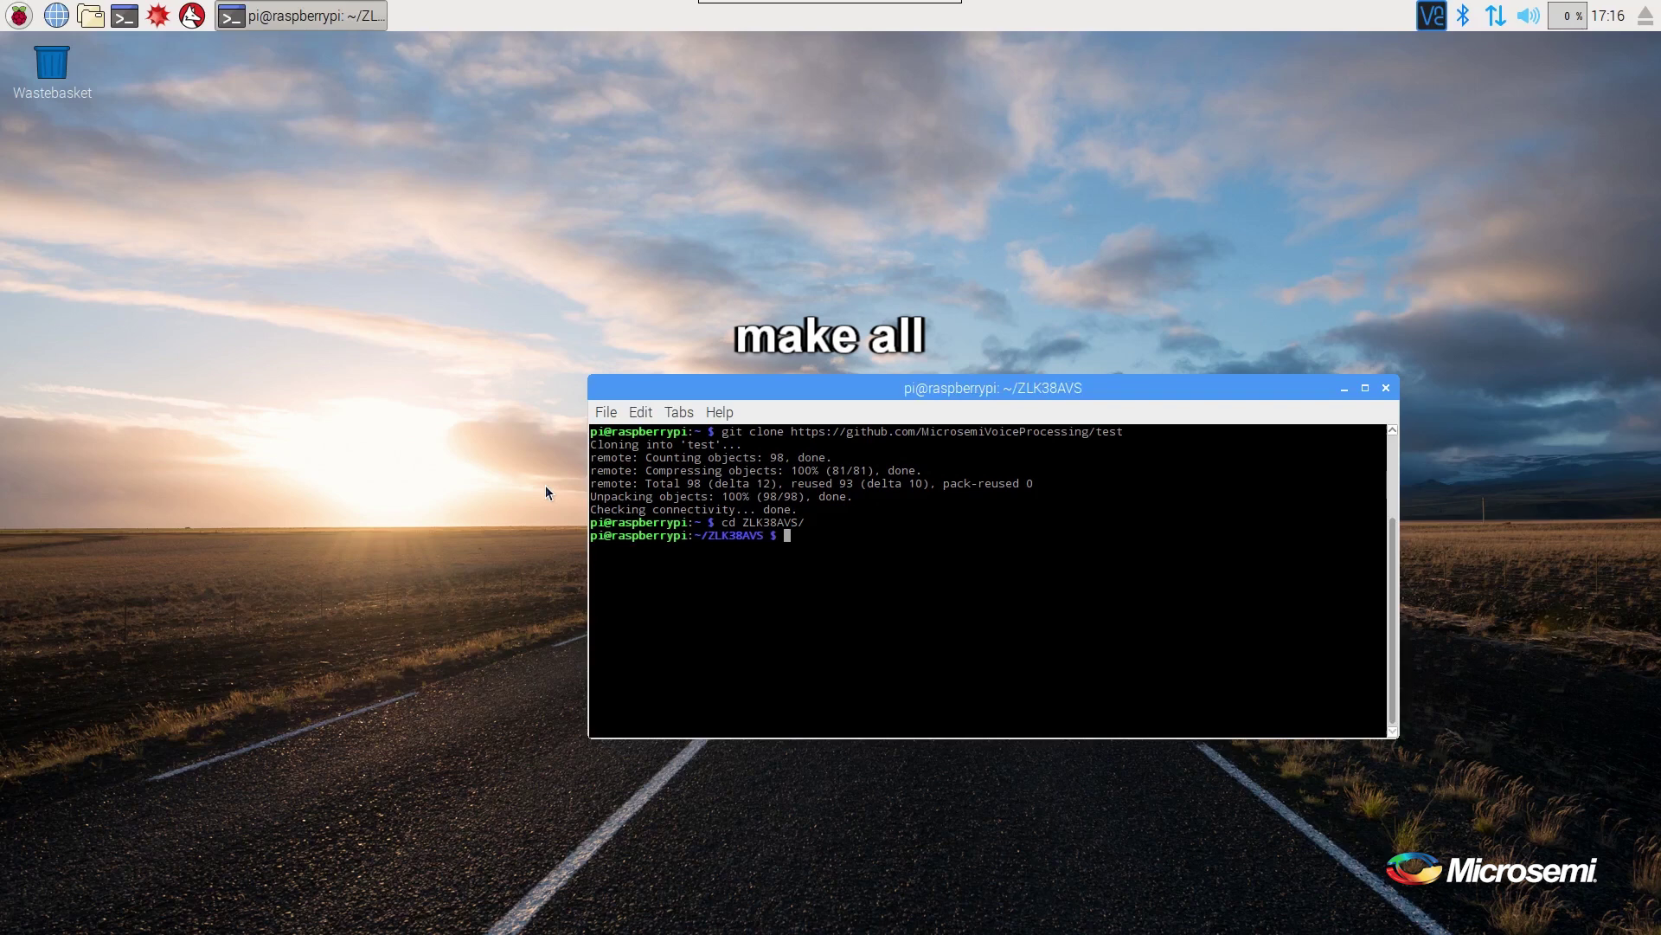
text(make all)
key(Return)
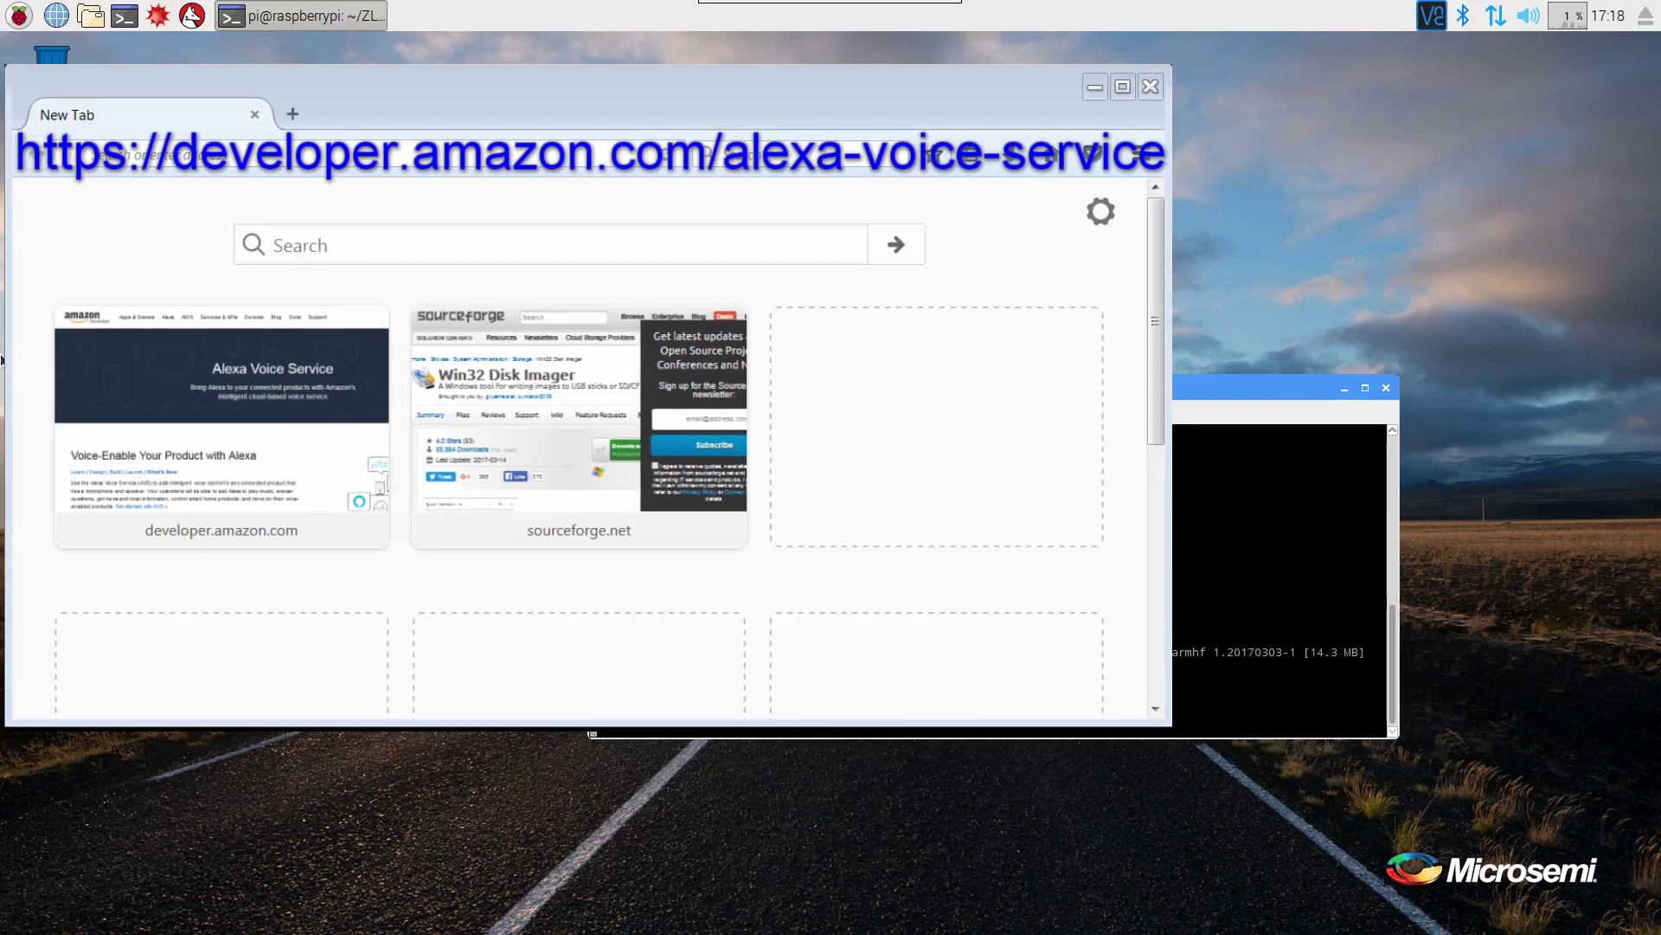
Go from the Alexa Voice Service site to Amazon sign-in and enter the e-mail as a new customer.
click(183, 426)
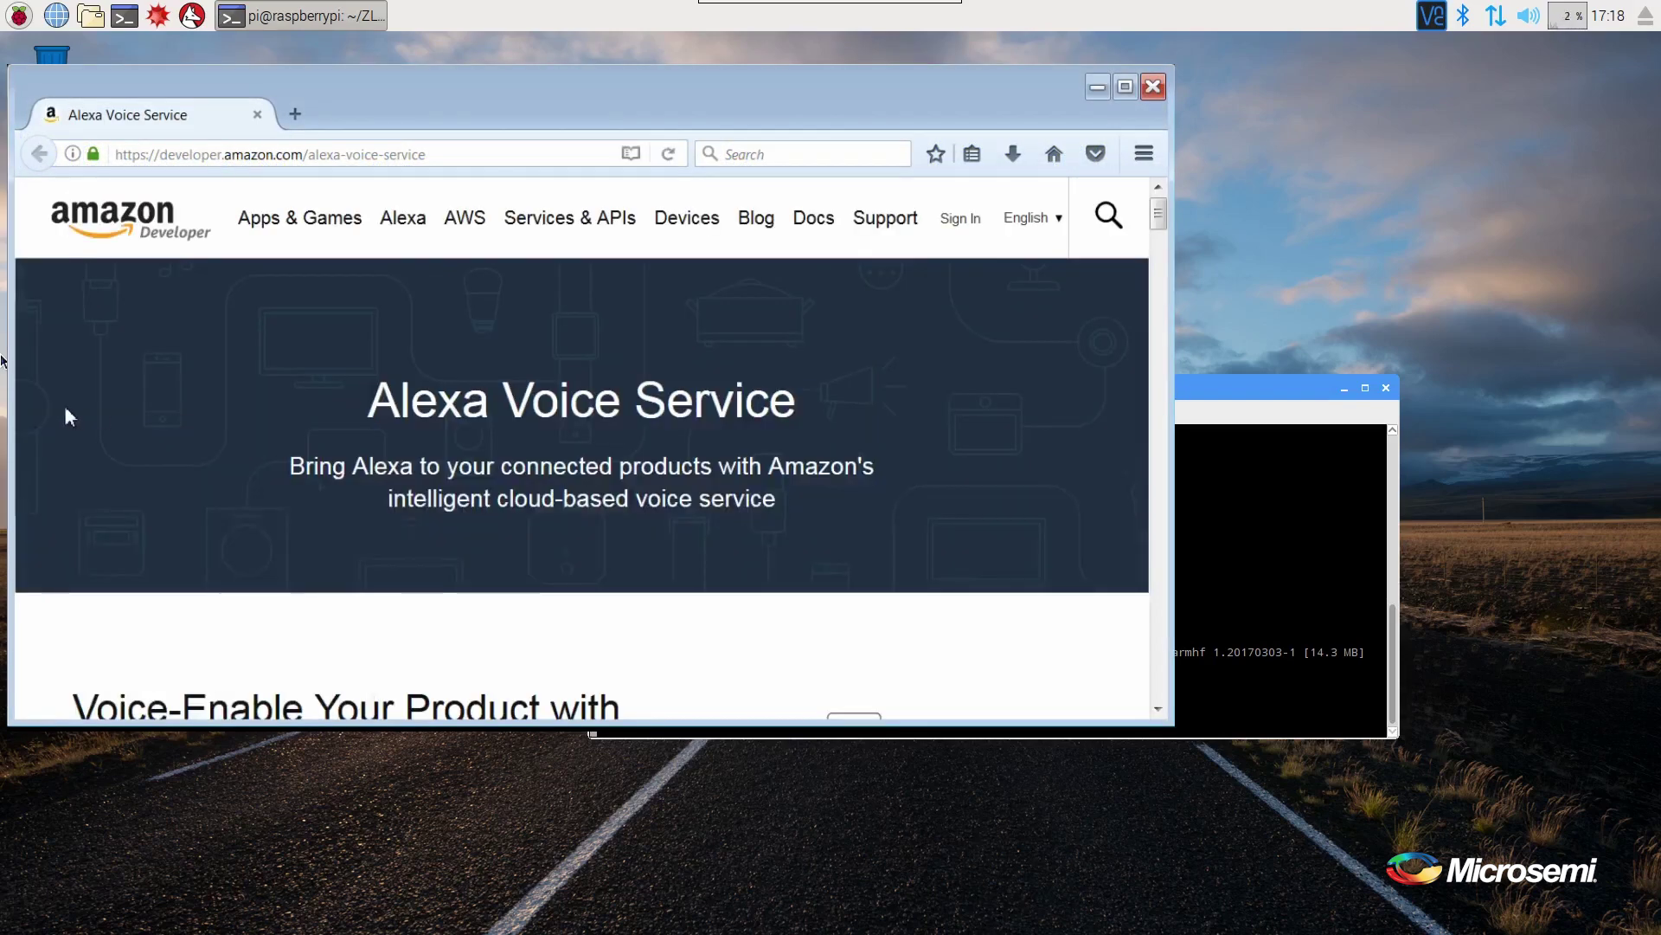
click(961, 220)
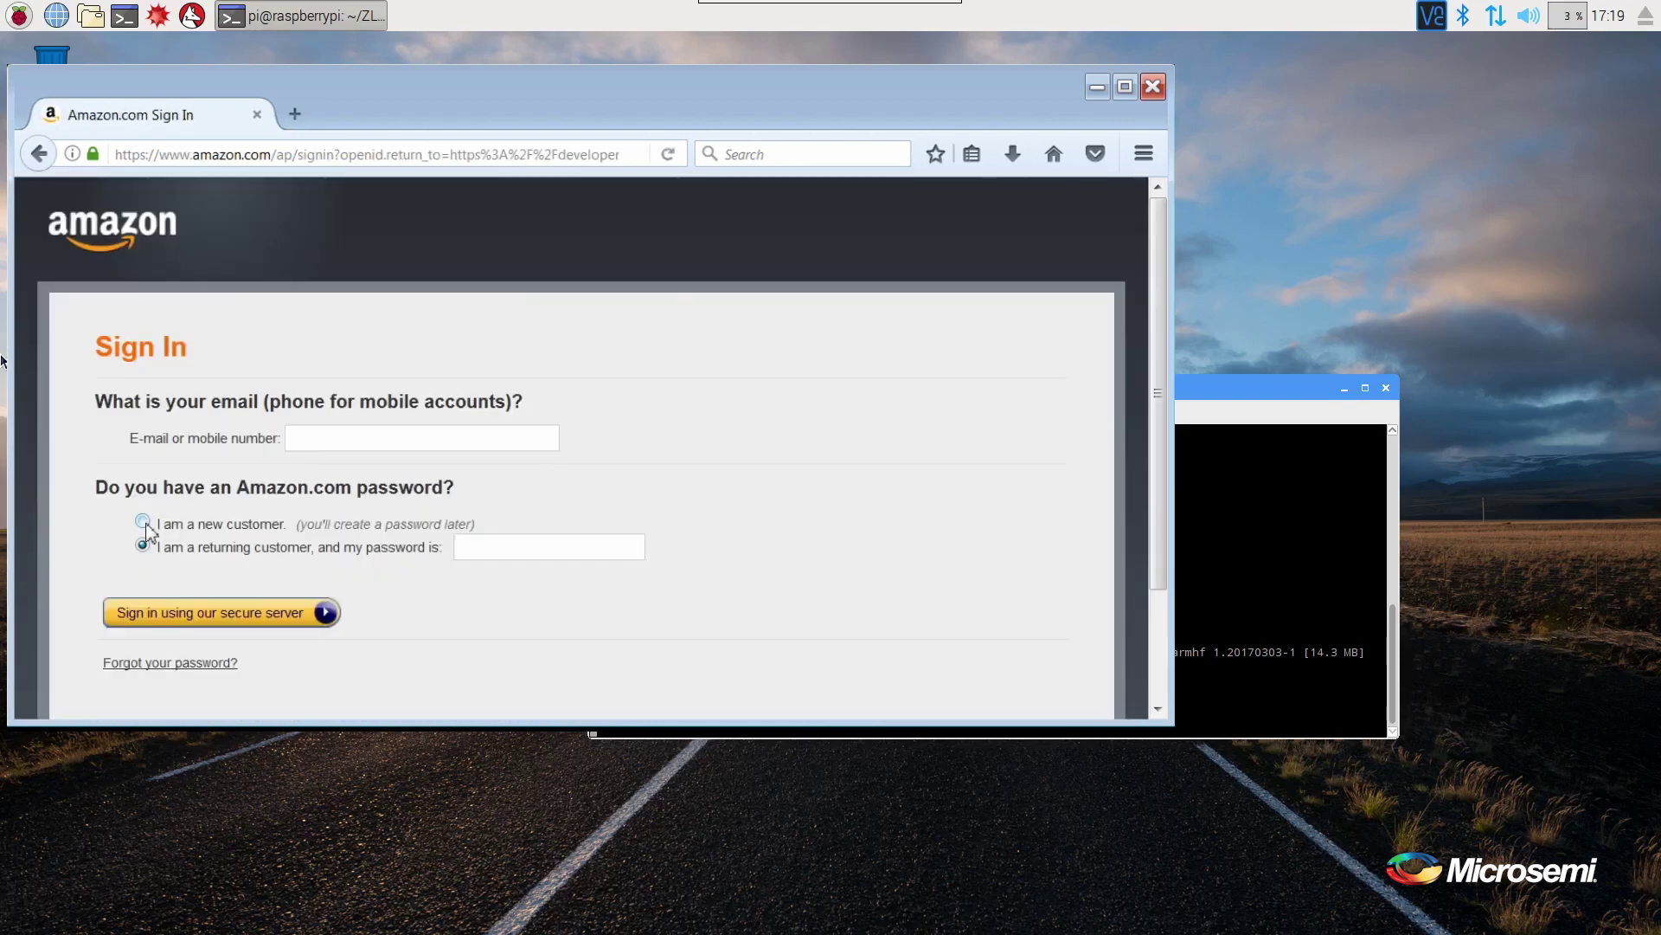
click(143, 520)
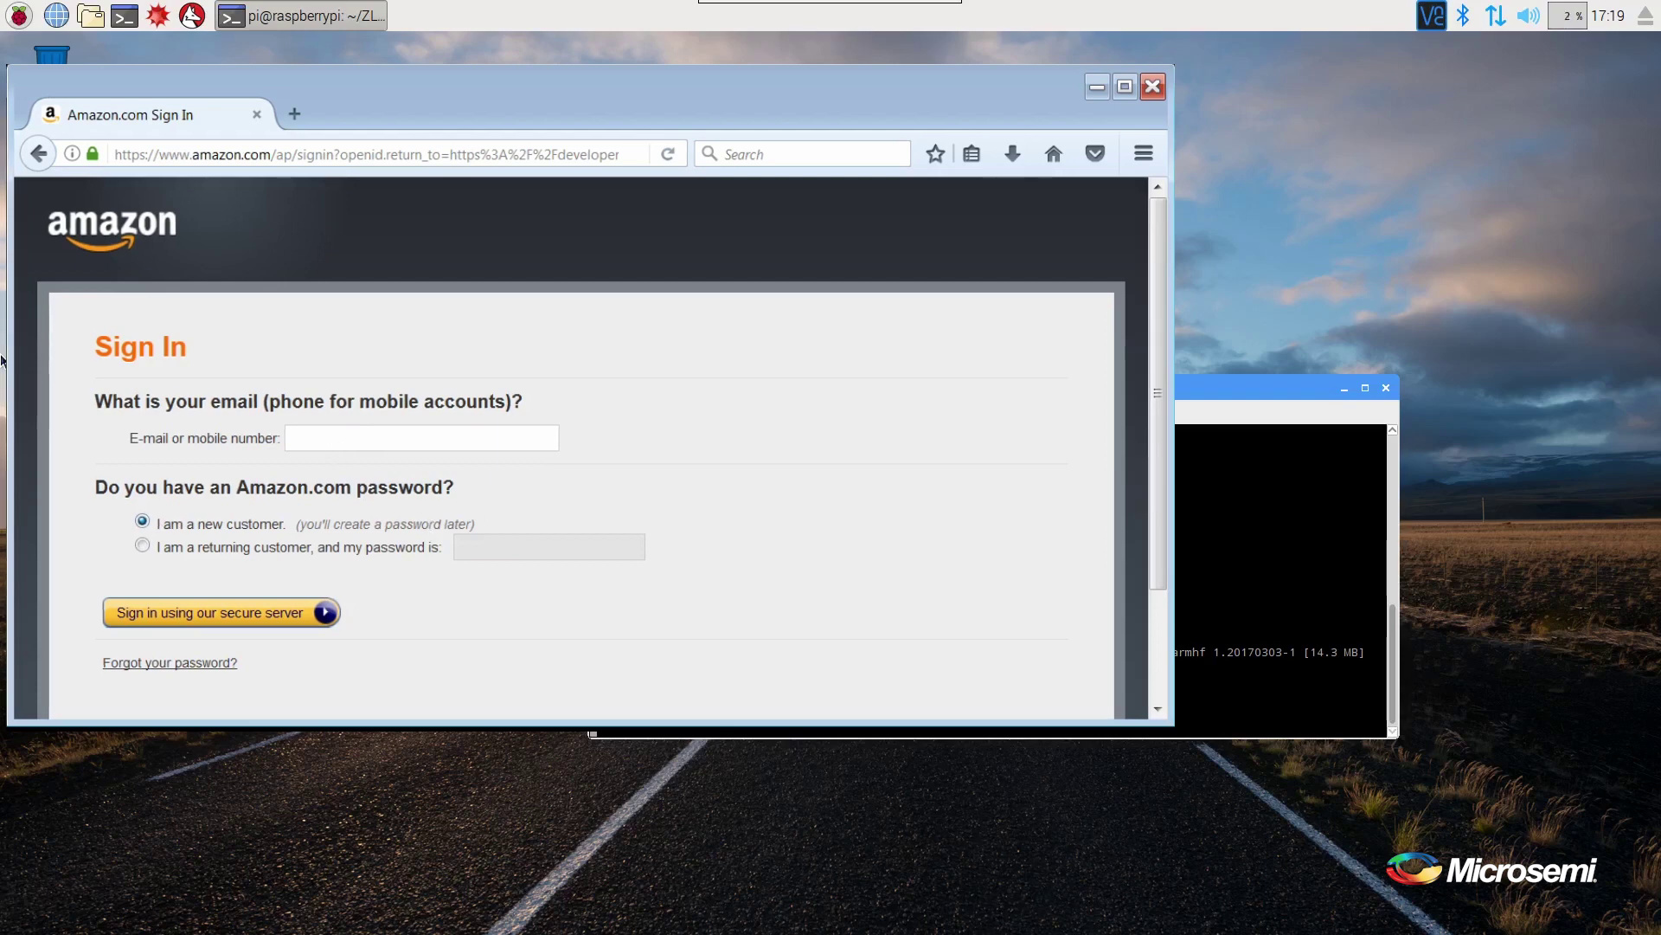
click(3, 359)
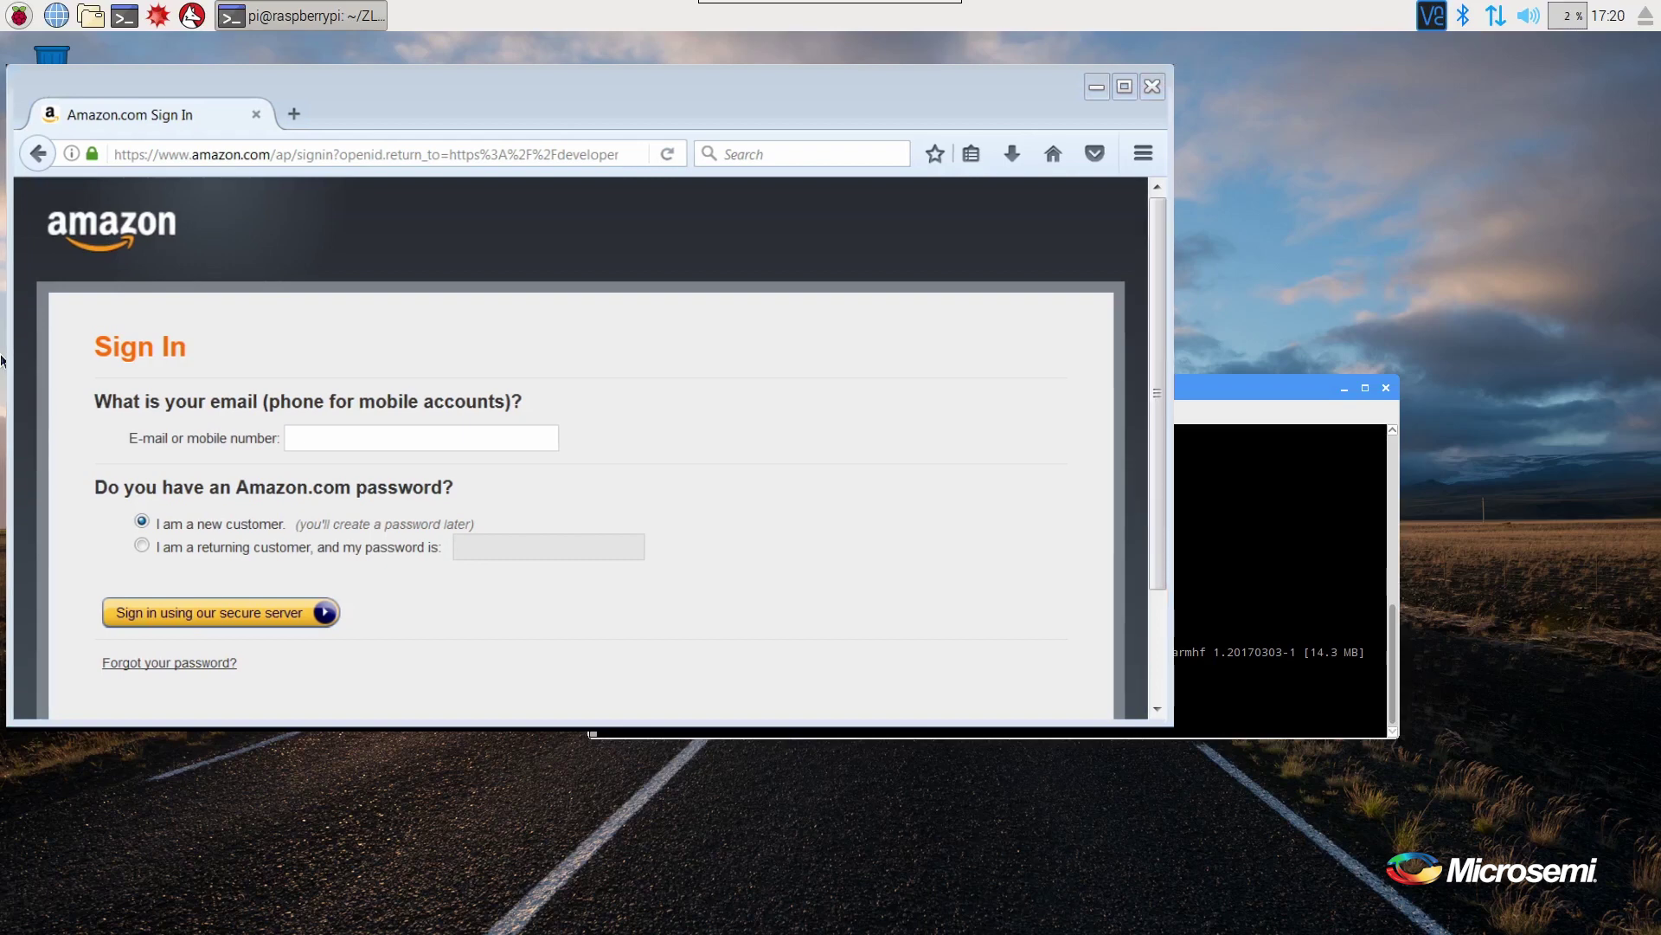
click(334, 442)
text(alexa@example.com)
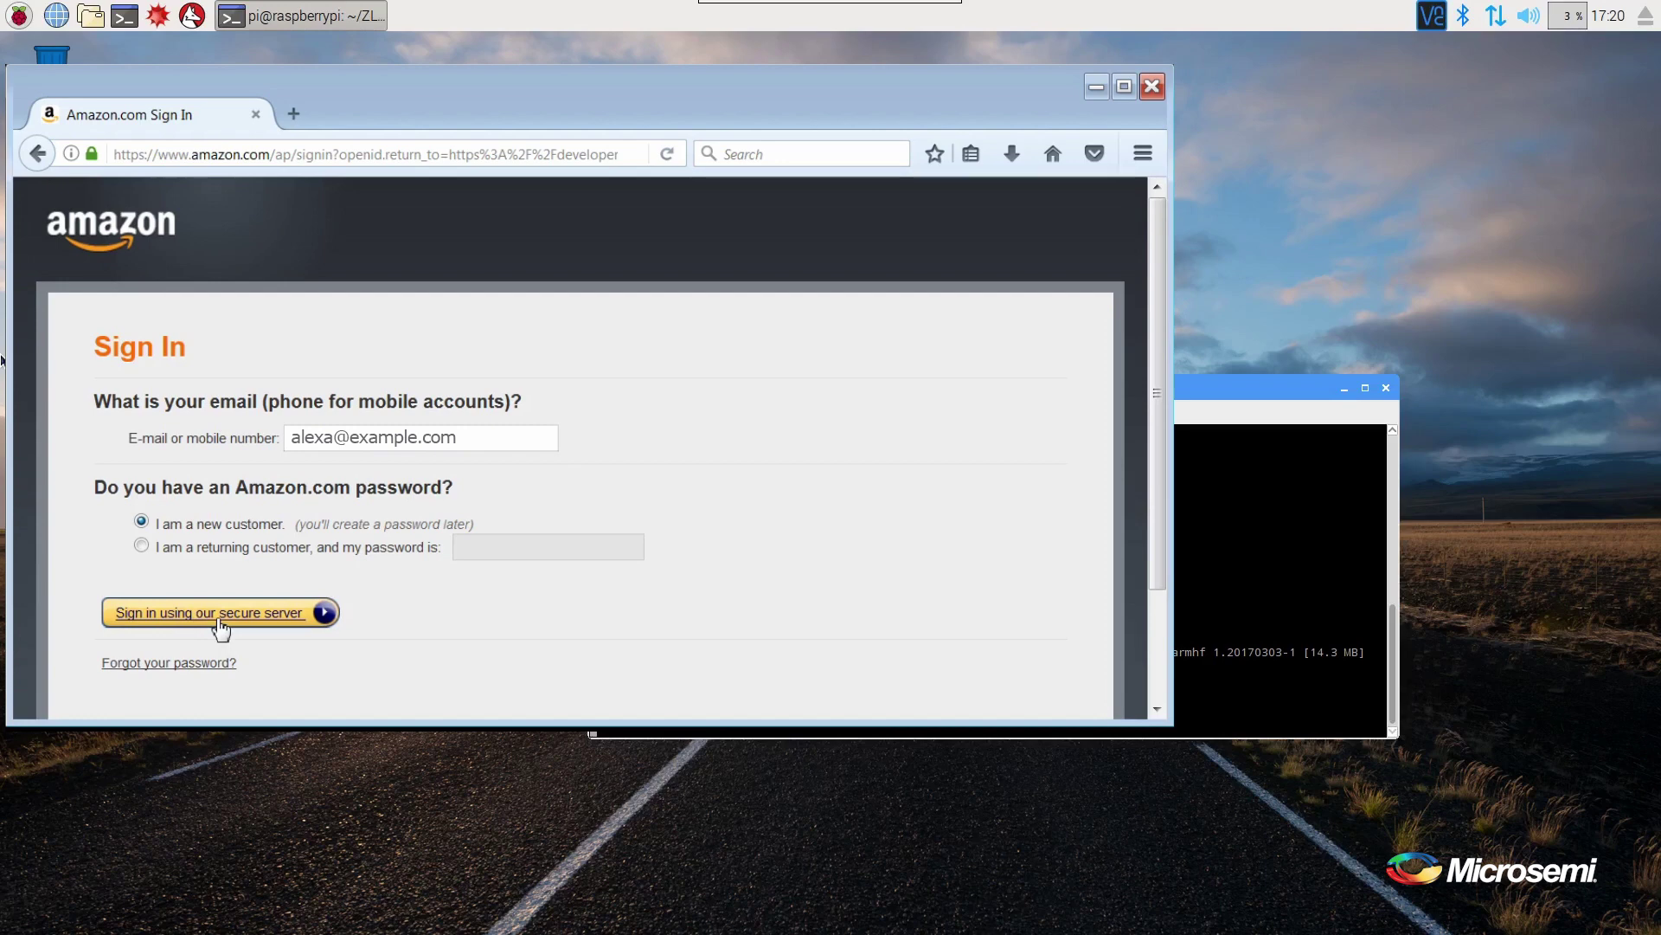
Continue to new-account registration and enter the account holder's name.
click(222, 616)
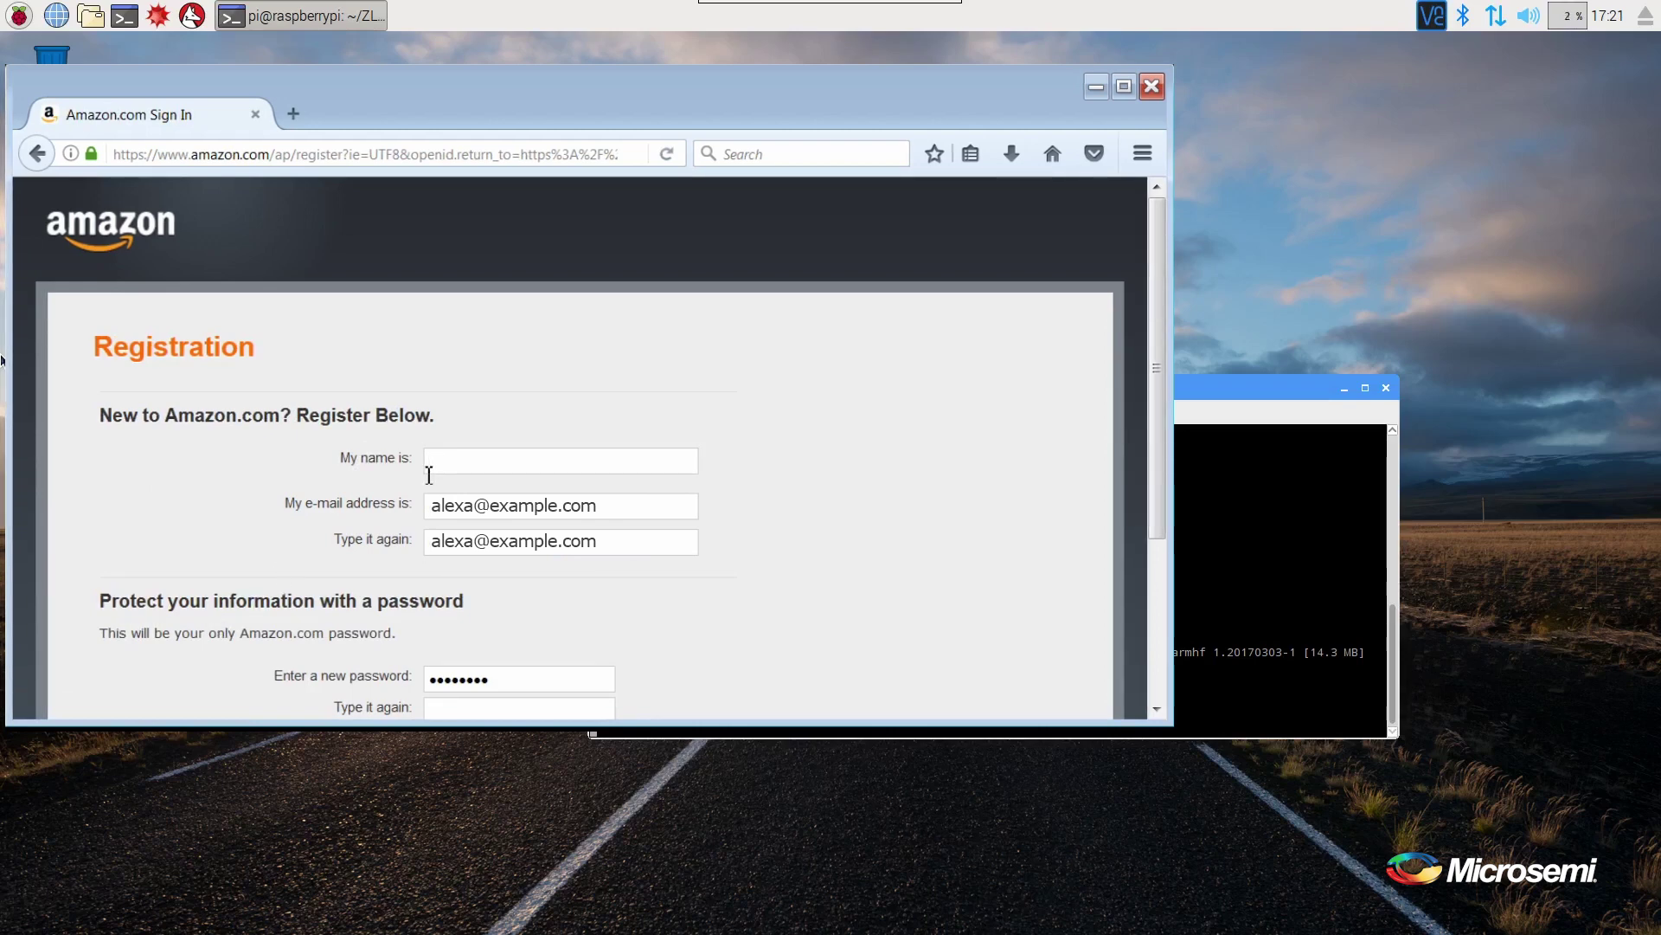
text(MicroSem)
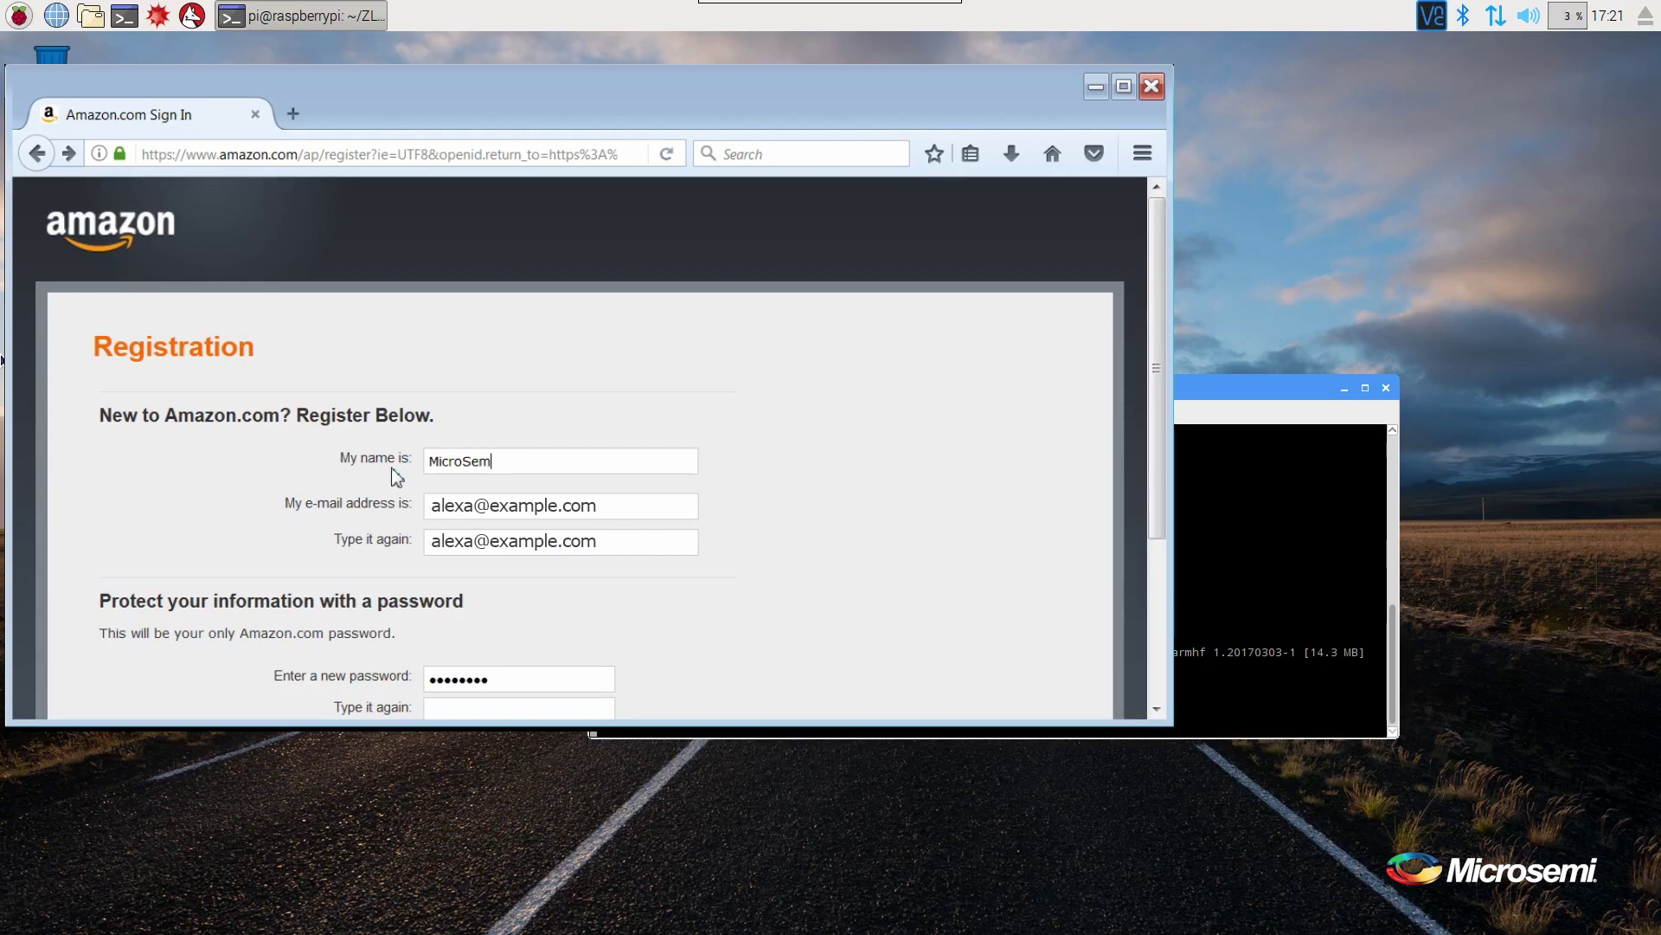
text(i Test Accoun)
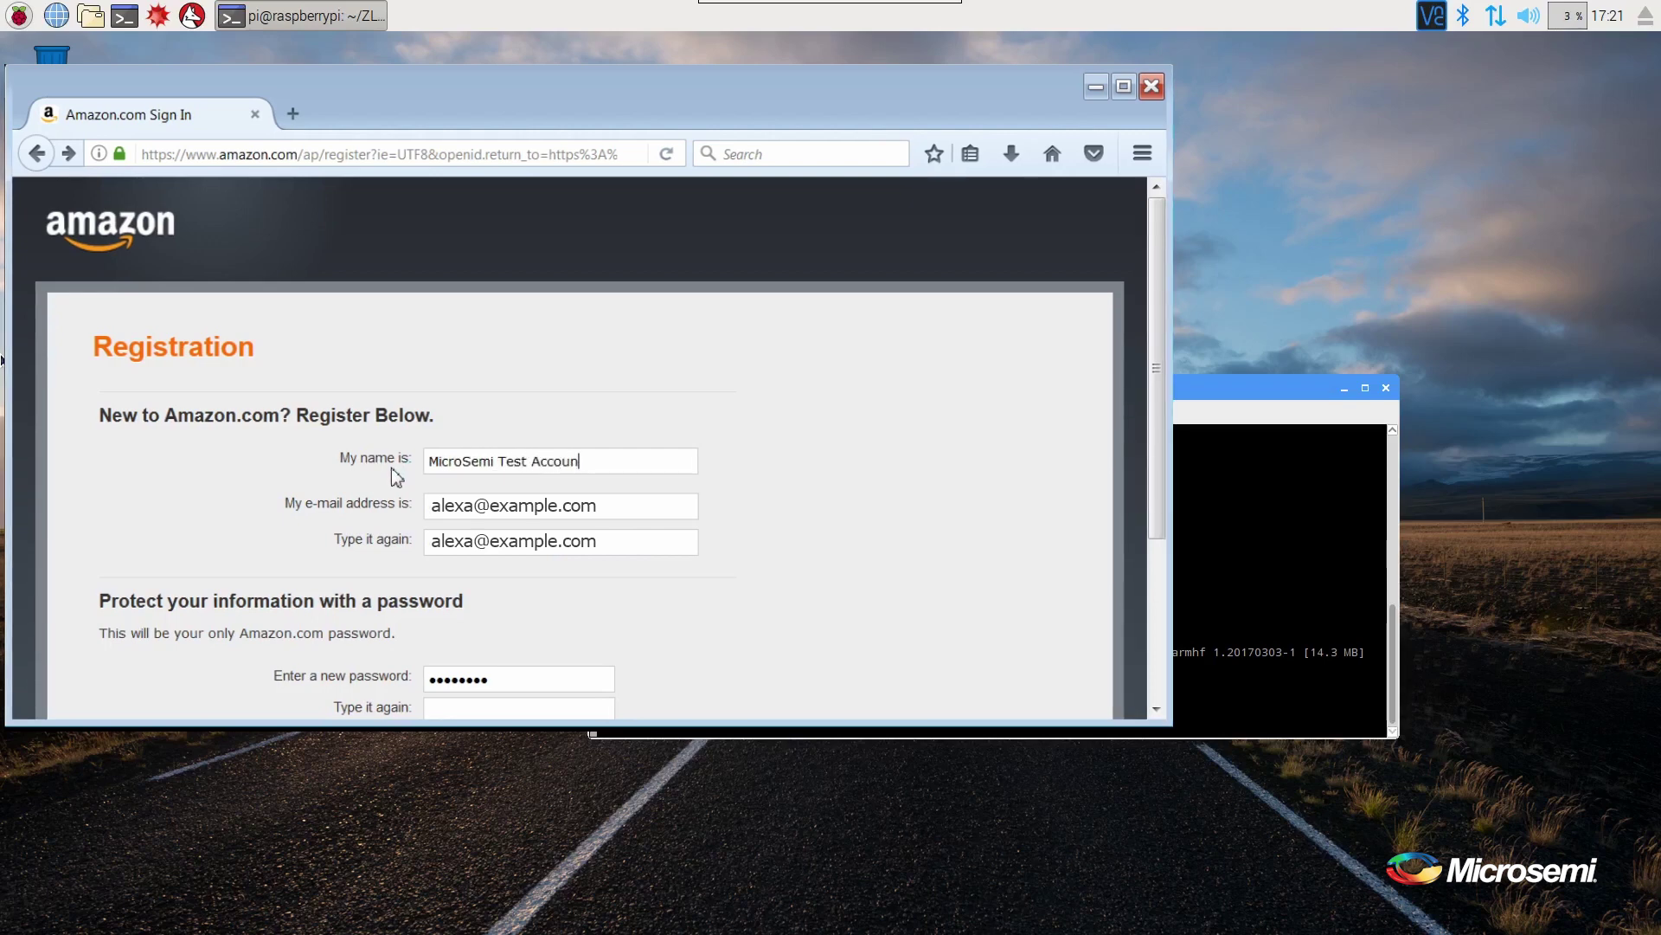
text(t)
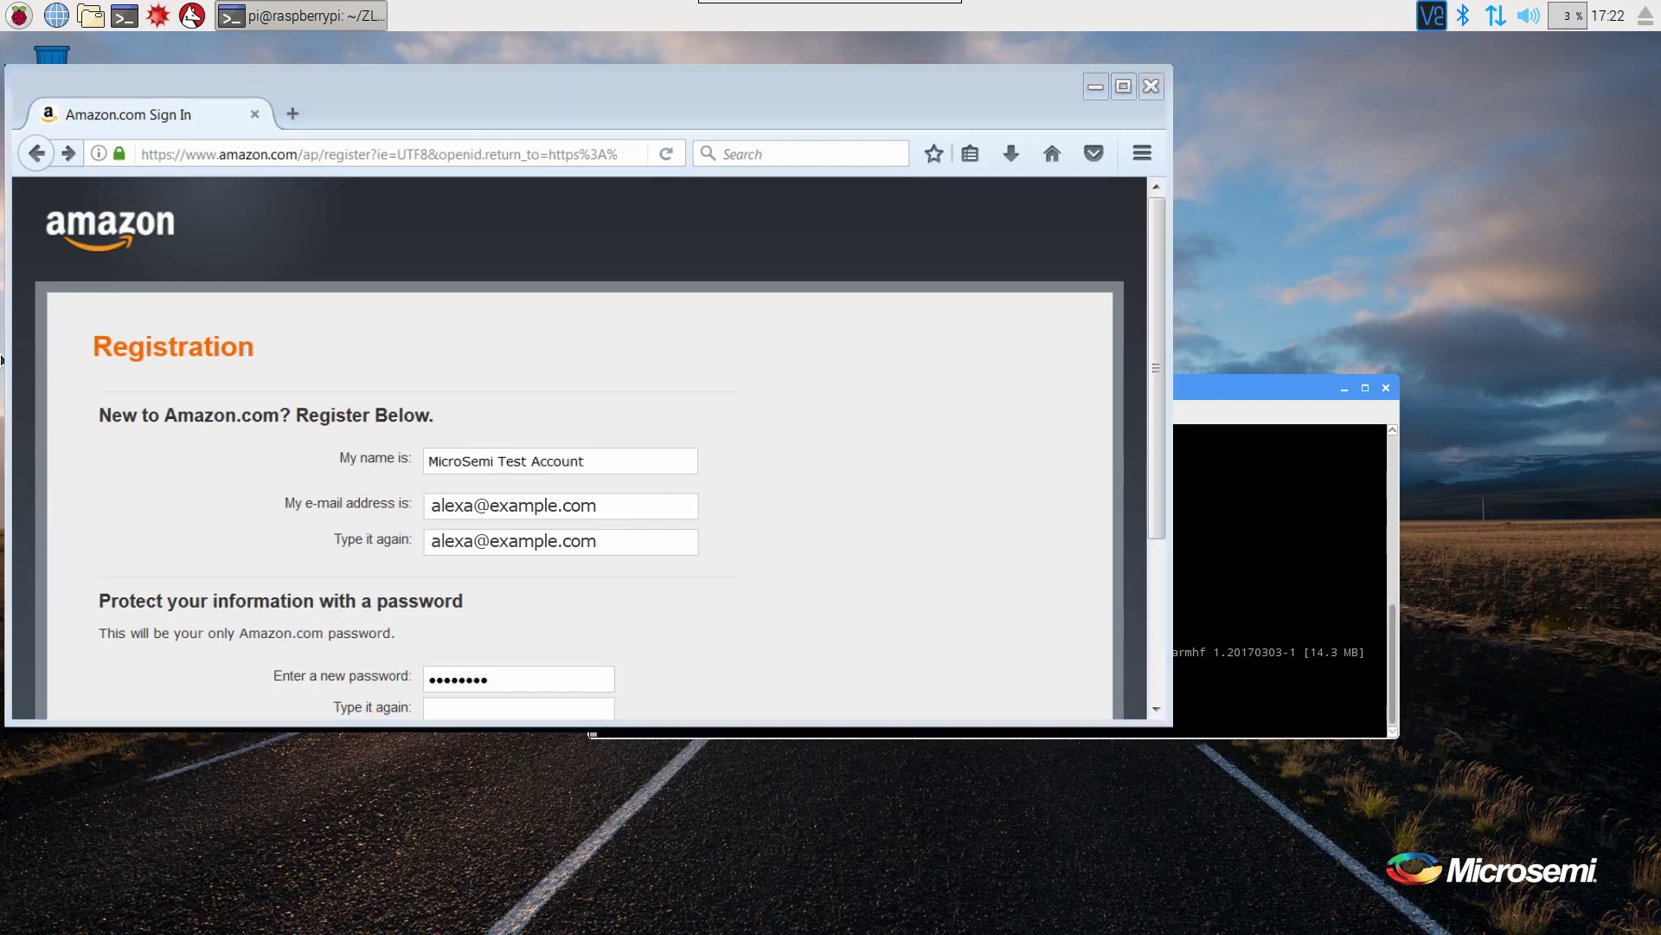
click(546, 684)
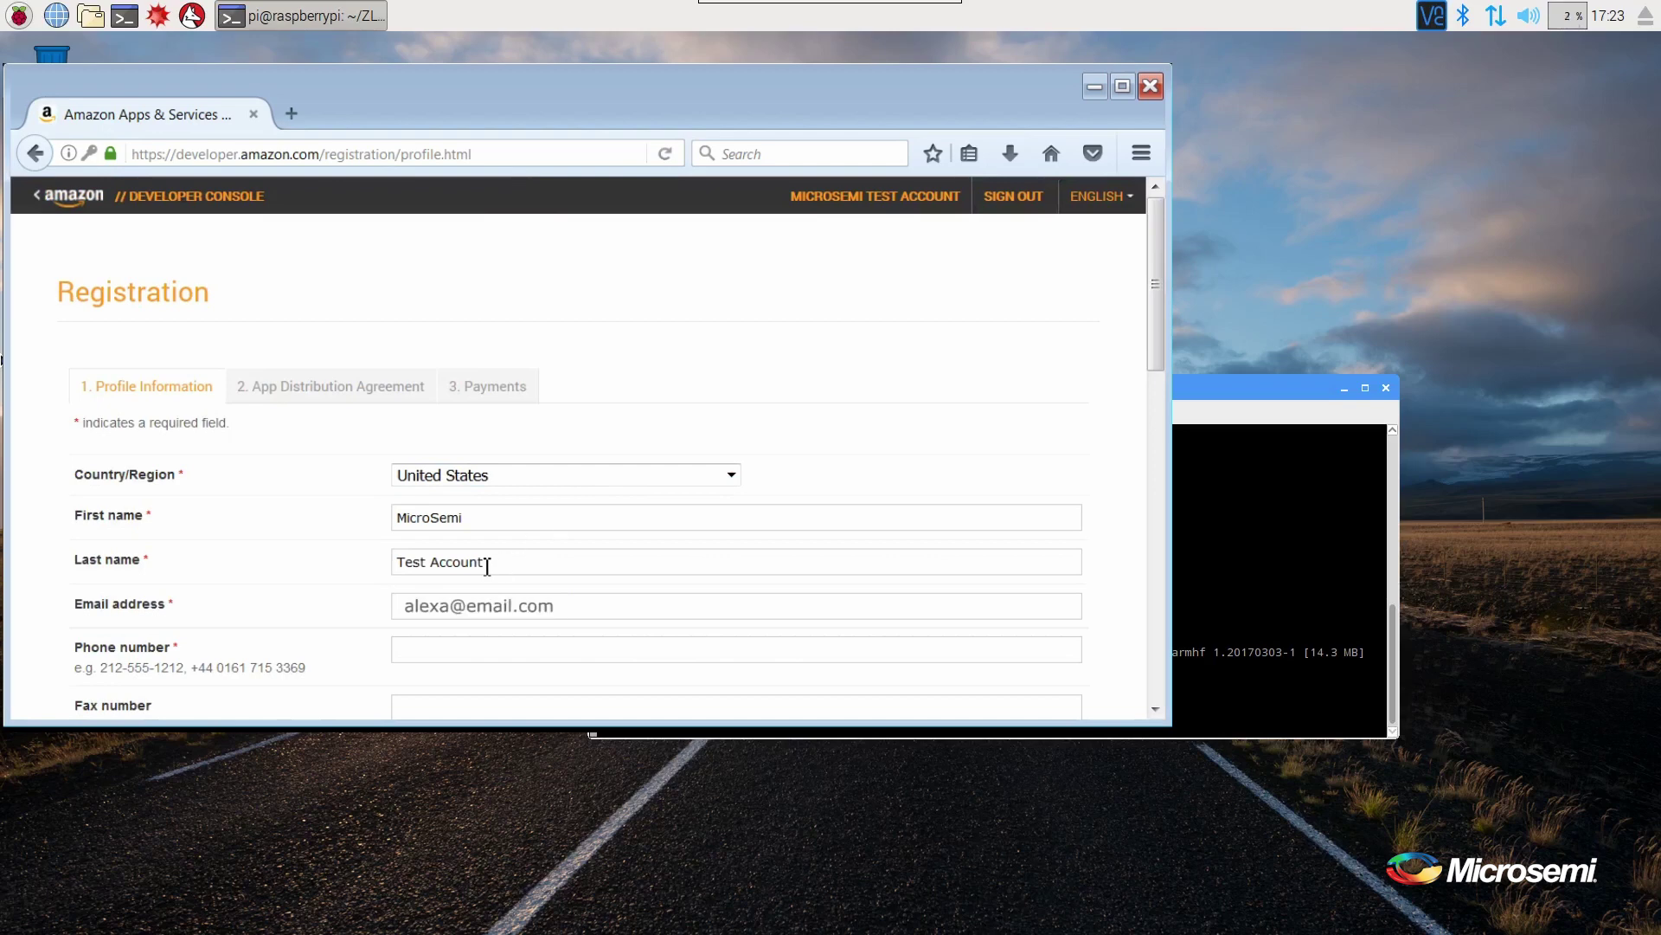
Fill in the profile's street address and city from the suggested entries.
scroll(534, 559, down, 3)
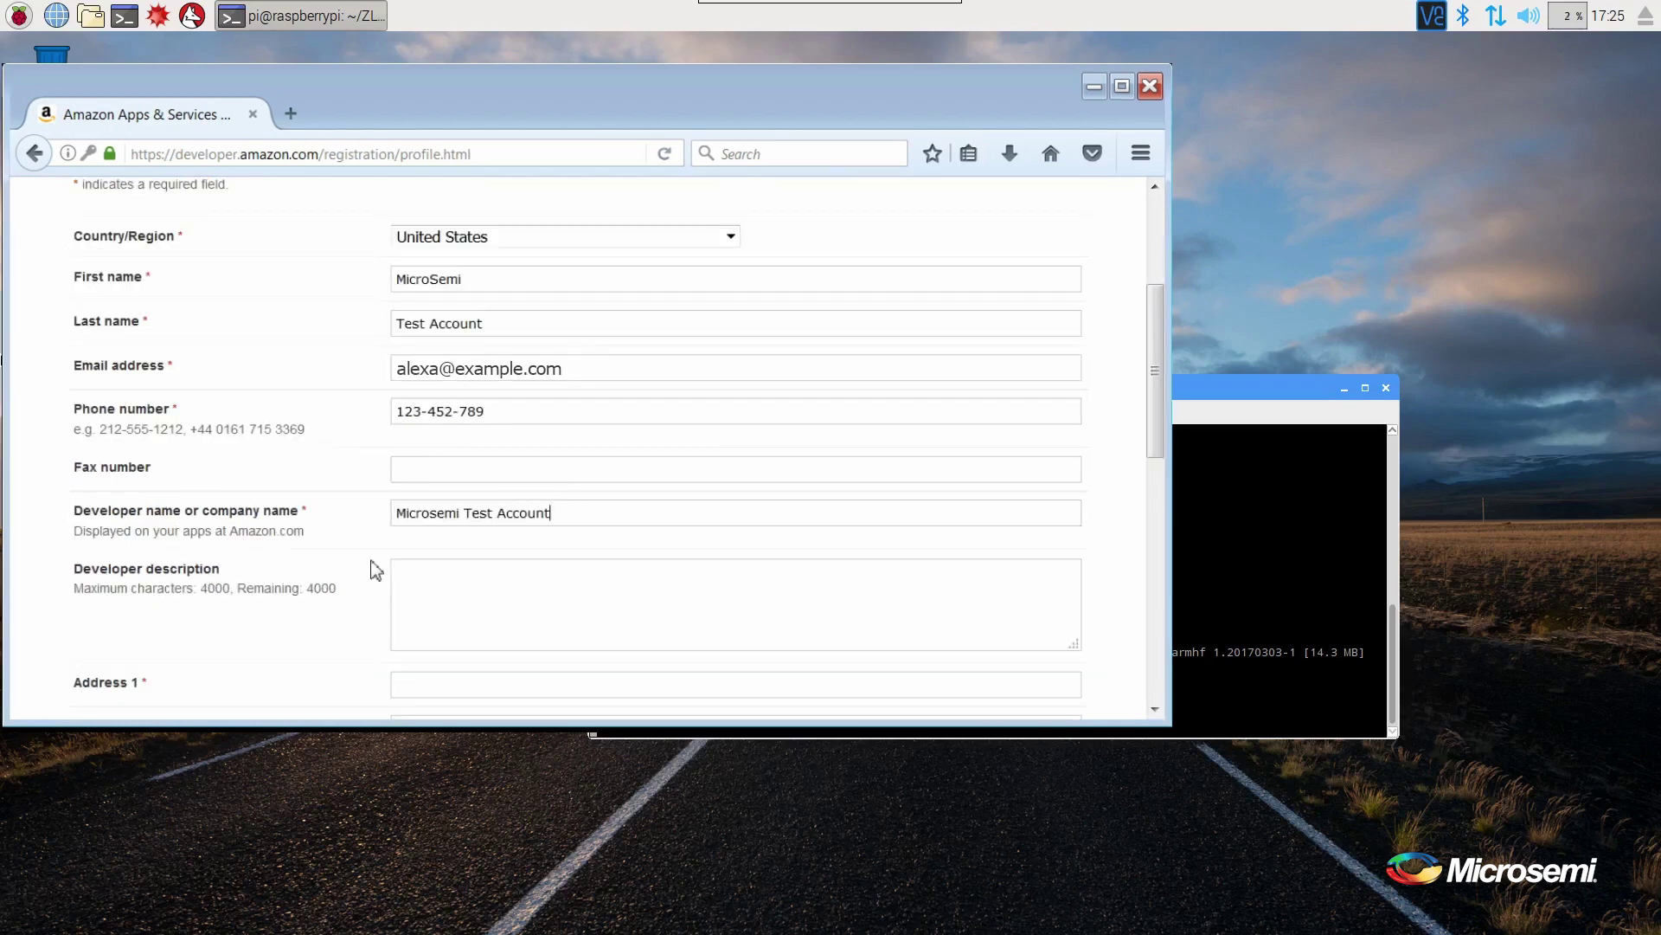
scroll(375, 569, down, 9)
click(433, 328)
text(400)
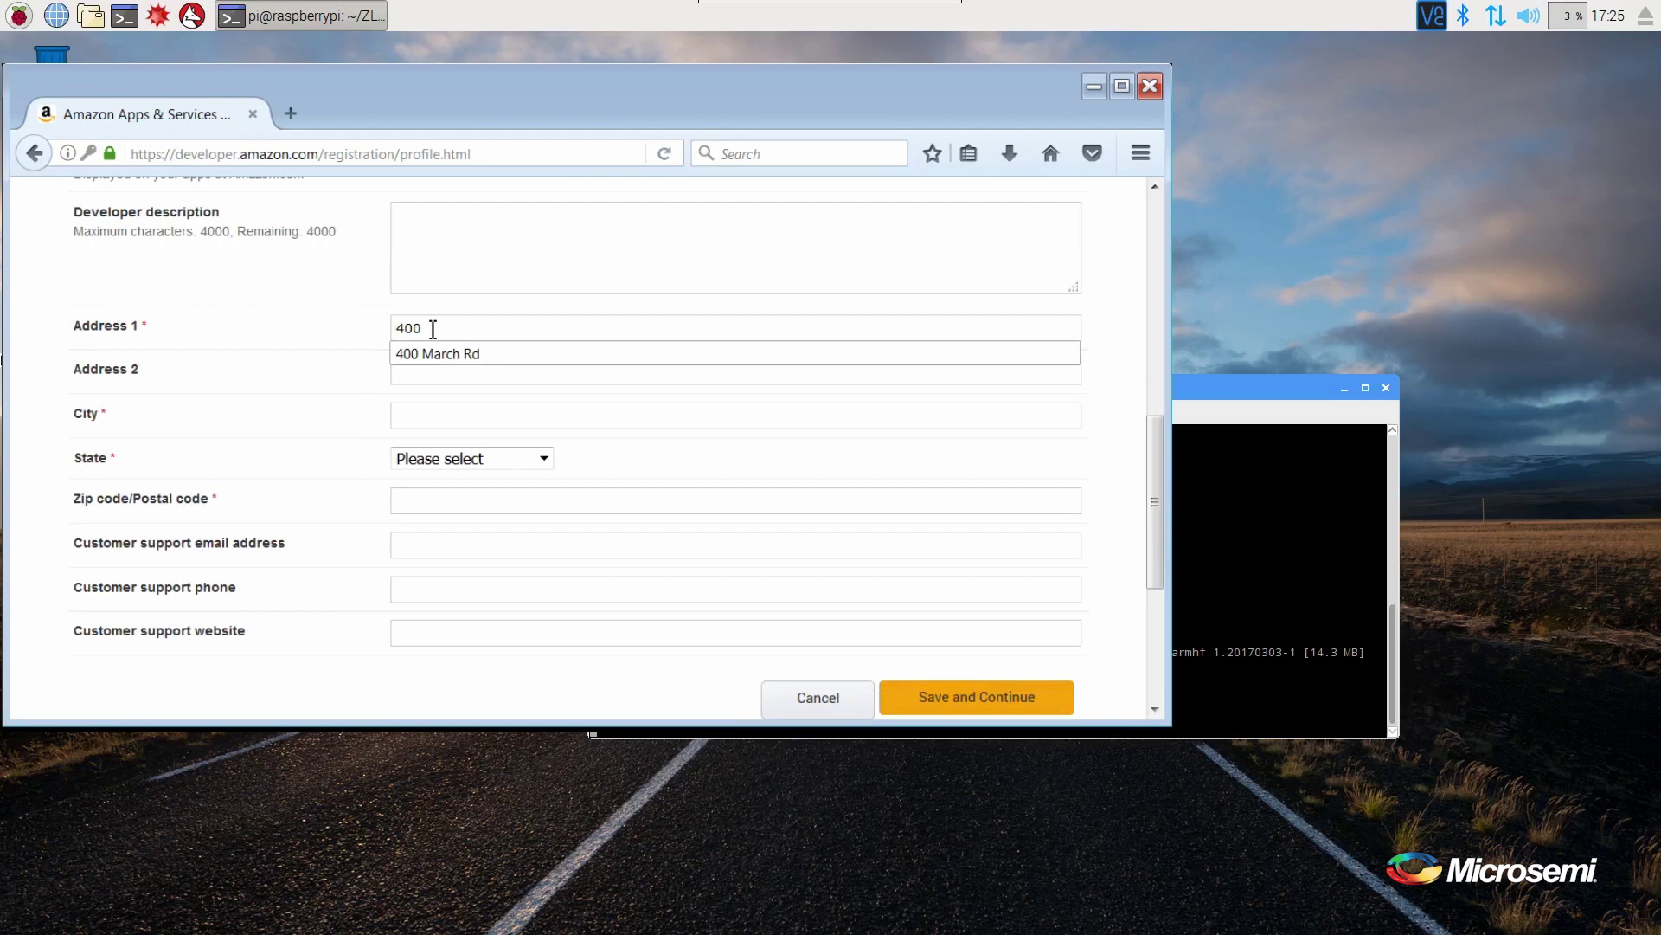
click(437, 353)
click(426, 412)
text(o)
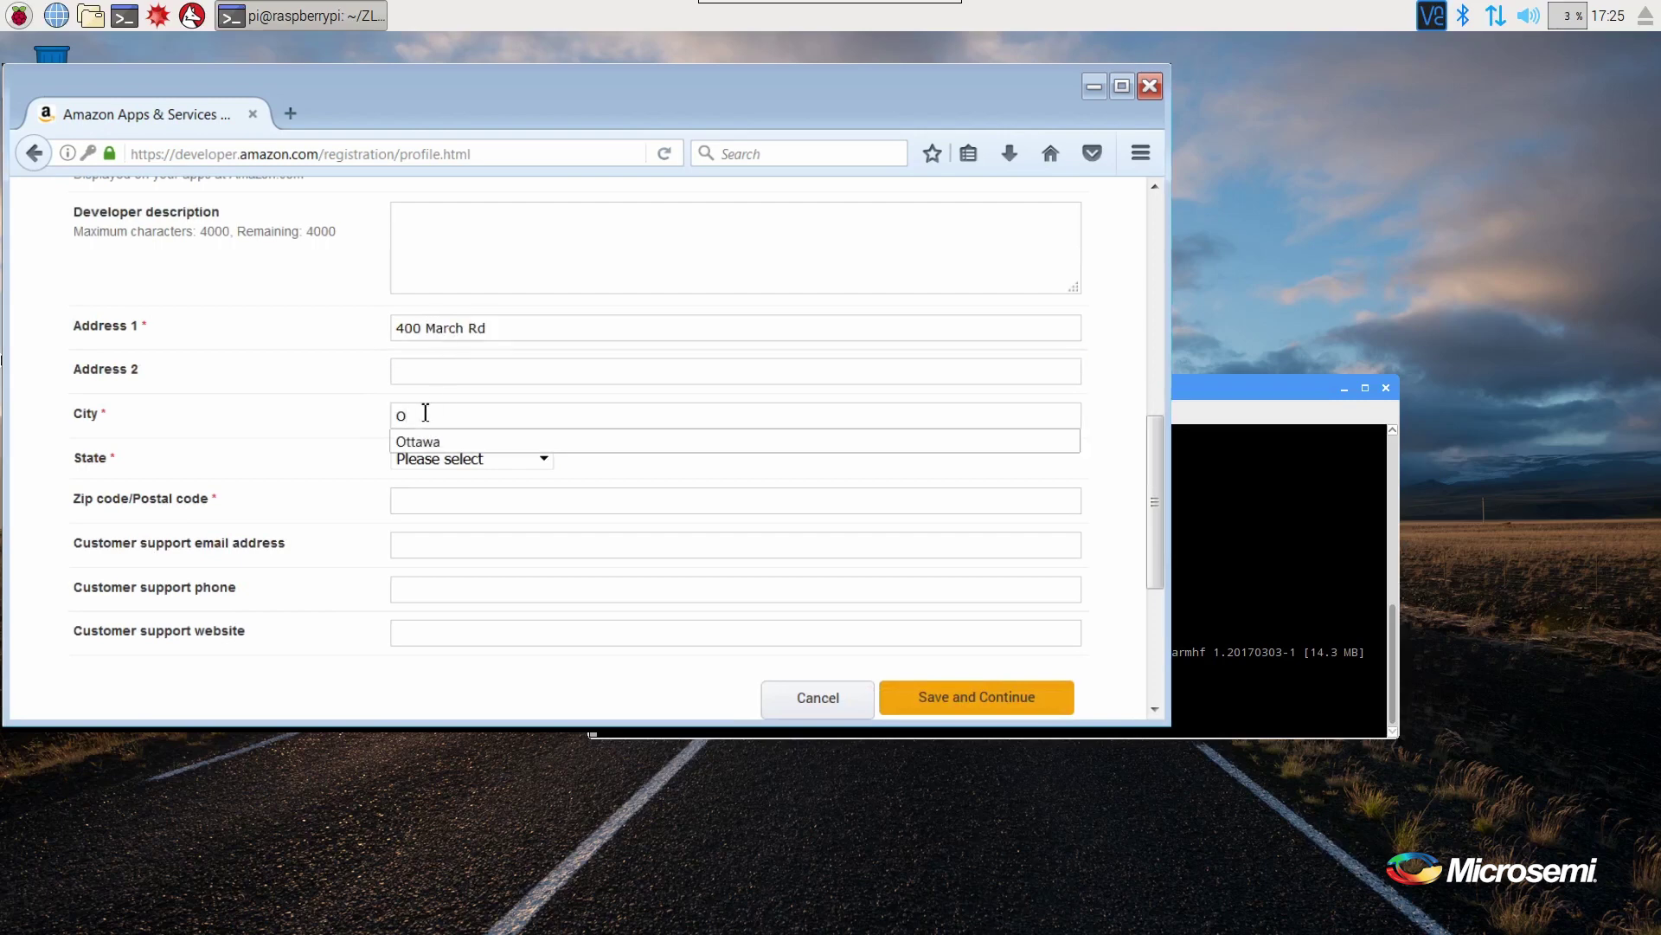
click(422, 441)
Choose the state, enter the zip code, and save the profile information.
click(543, 458)
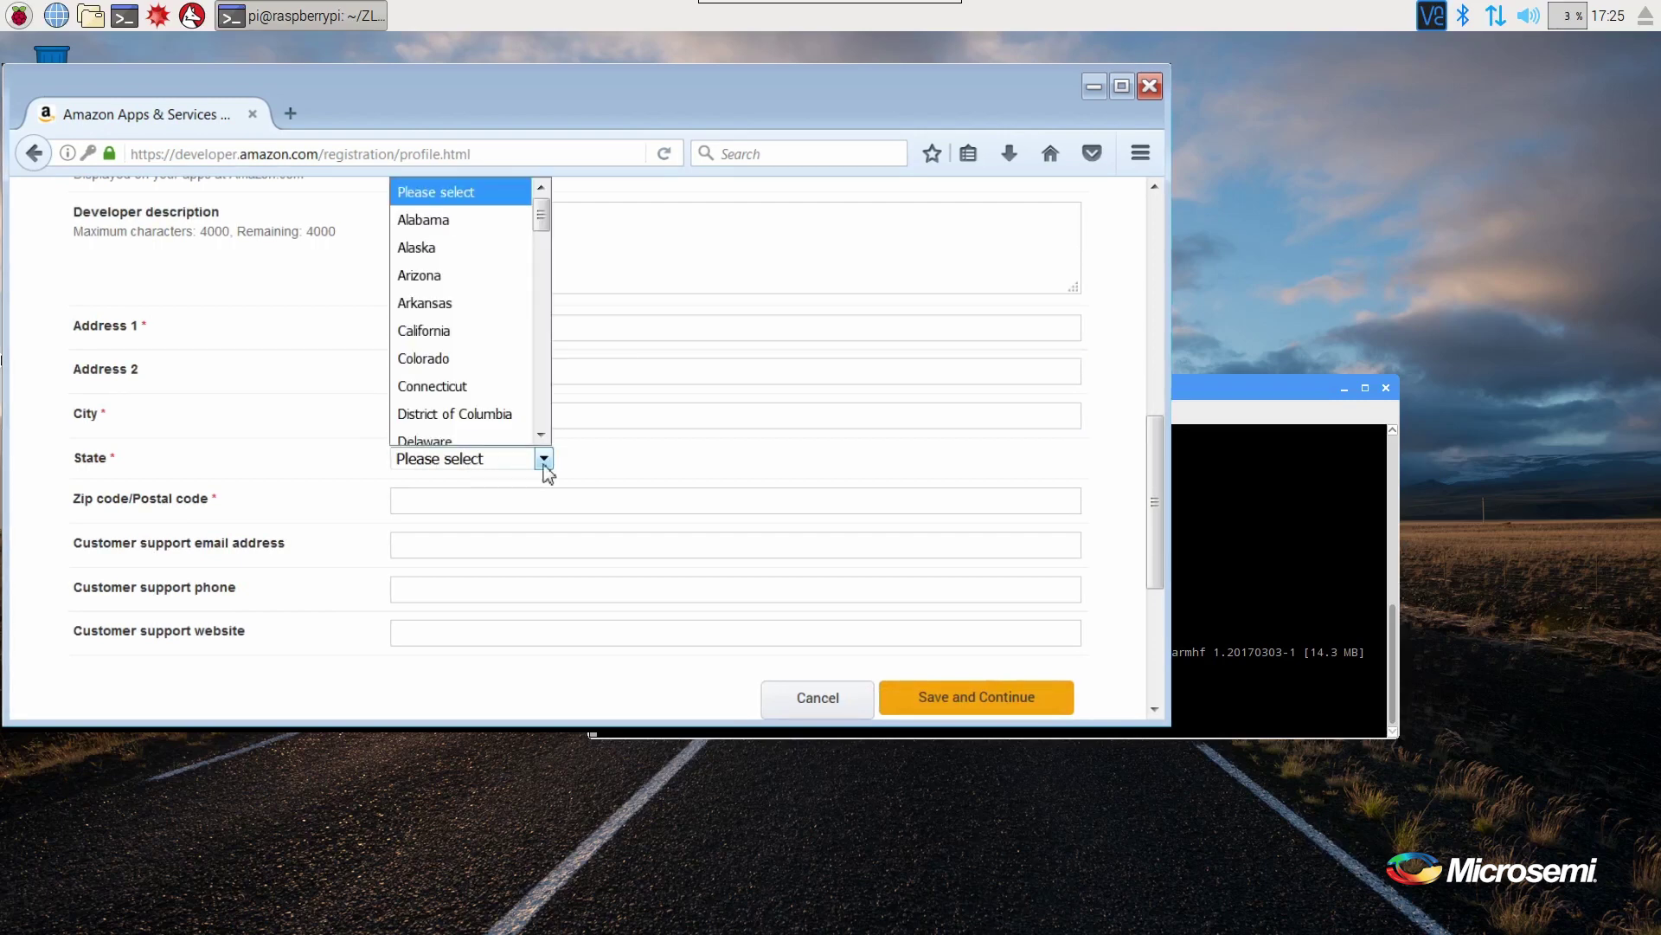
click(424, 247)
click(443, 499)
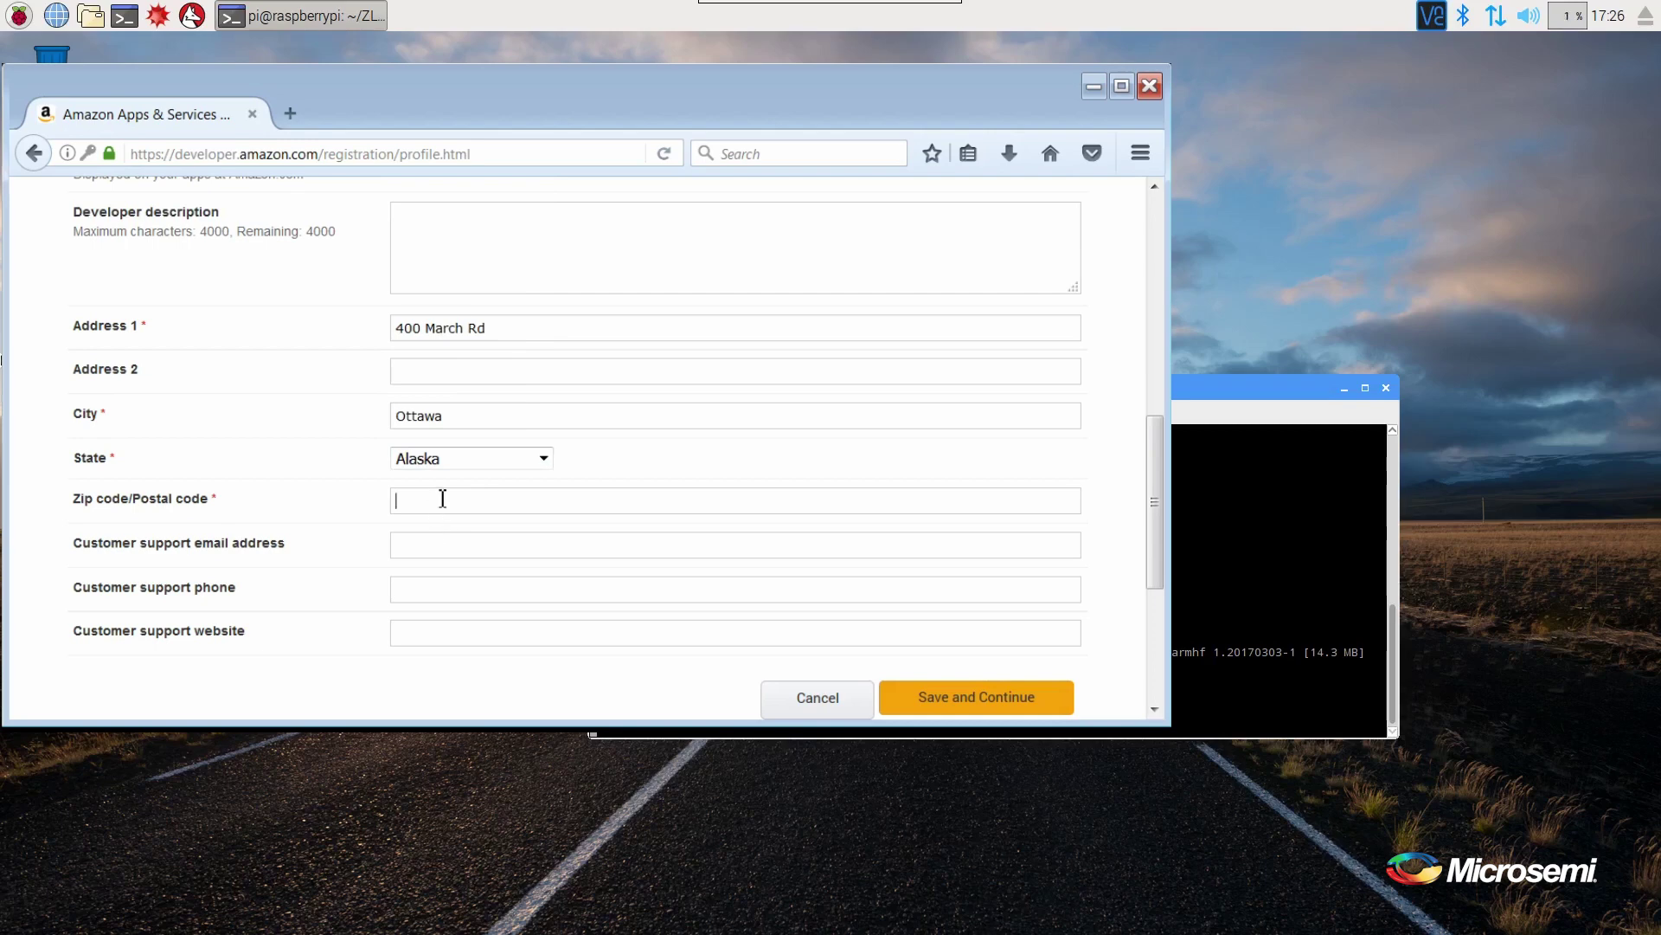
text(90210)
click(502, 535)
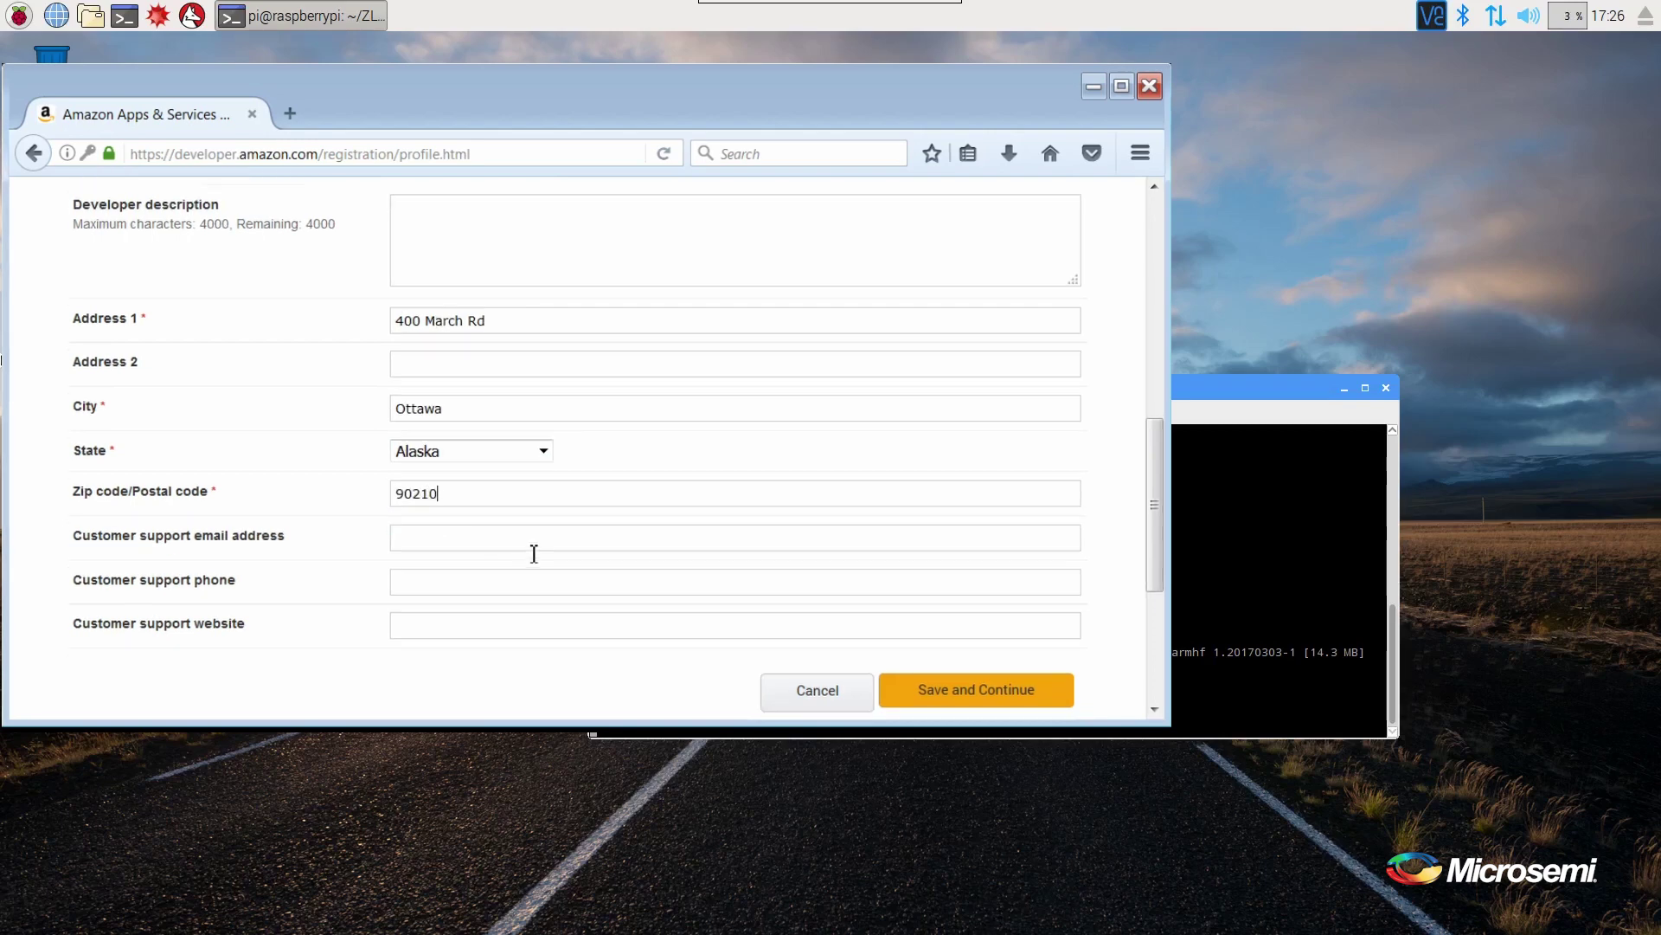
scroll(534, 554, down, 3)
click(946, 465)
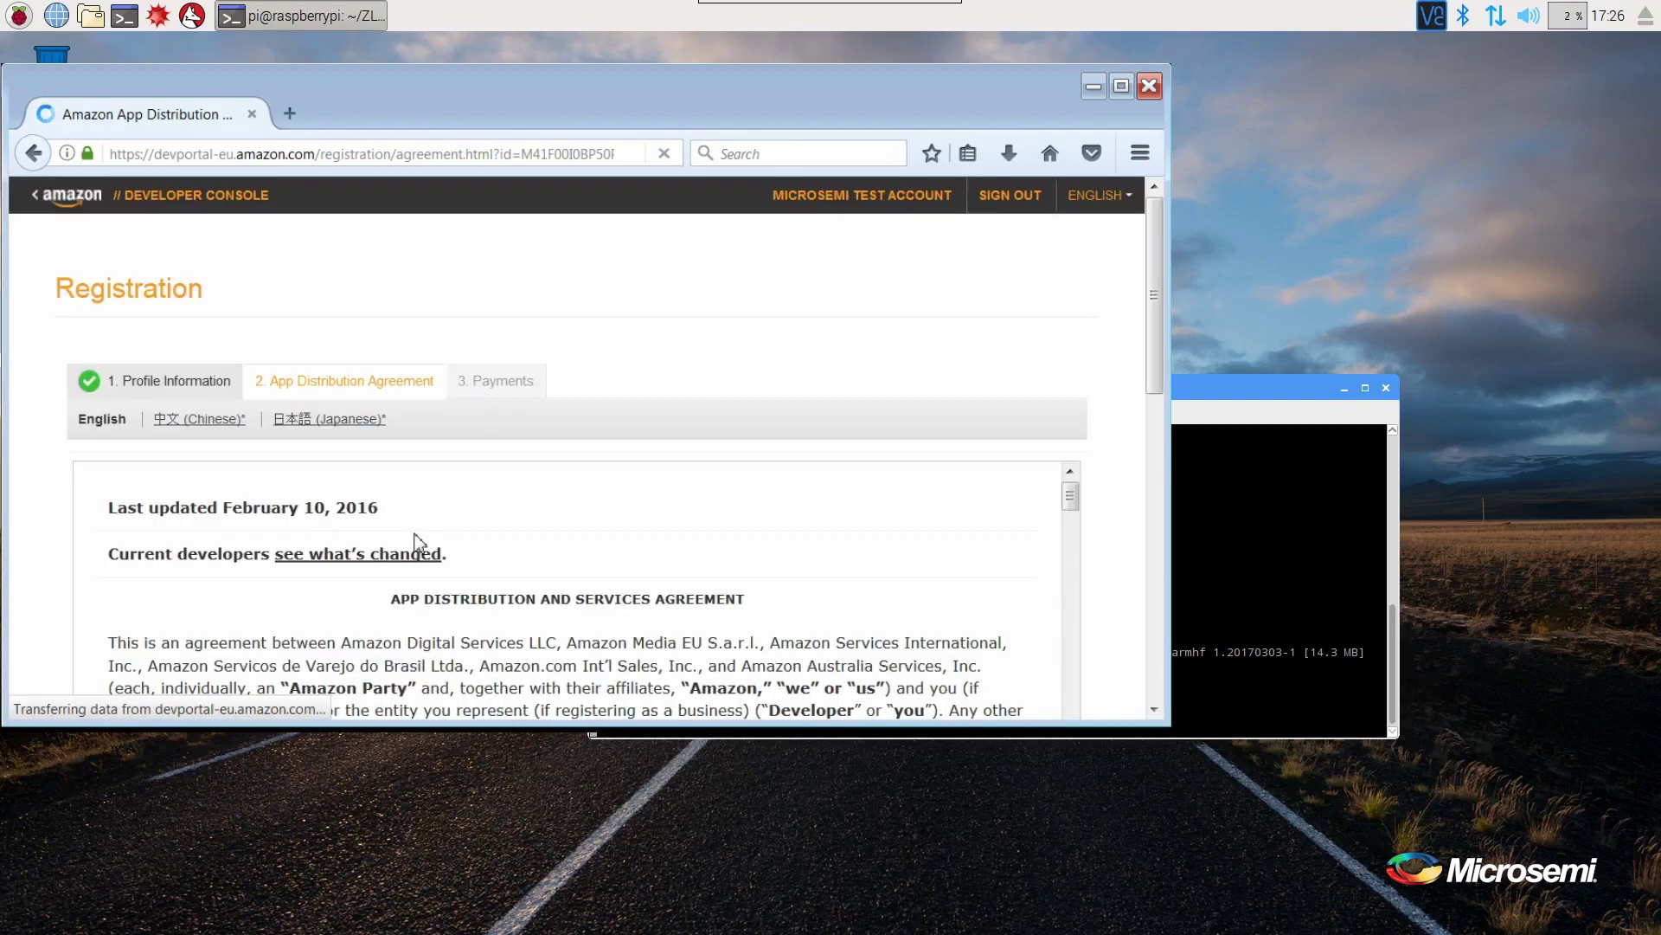
Accept the App Distribution and Services Agreement at the bottom of the page.
scroll(492, 437, down, 5)
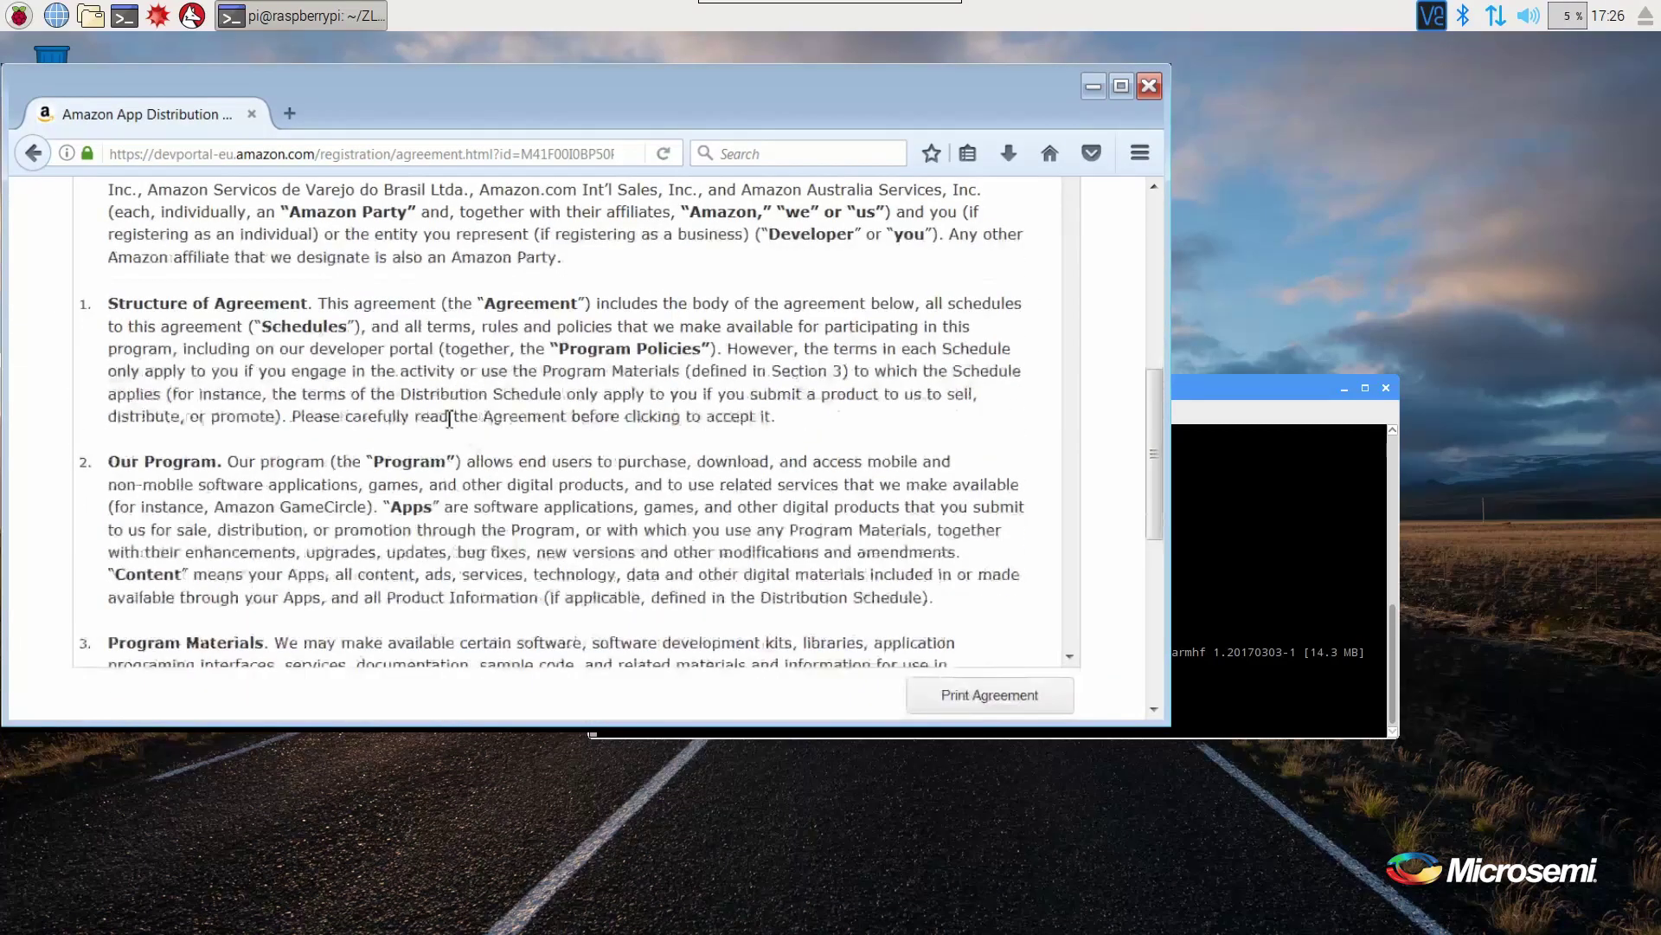
scroll(449, 419, down, 15)
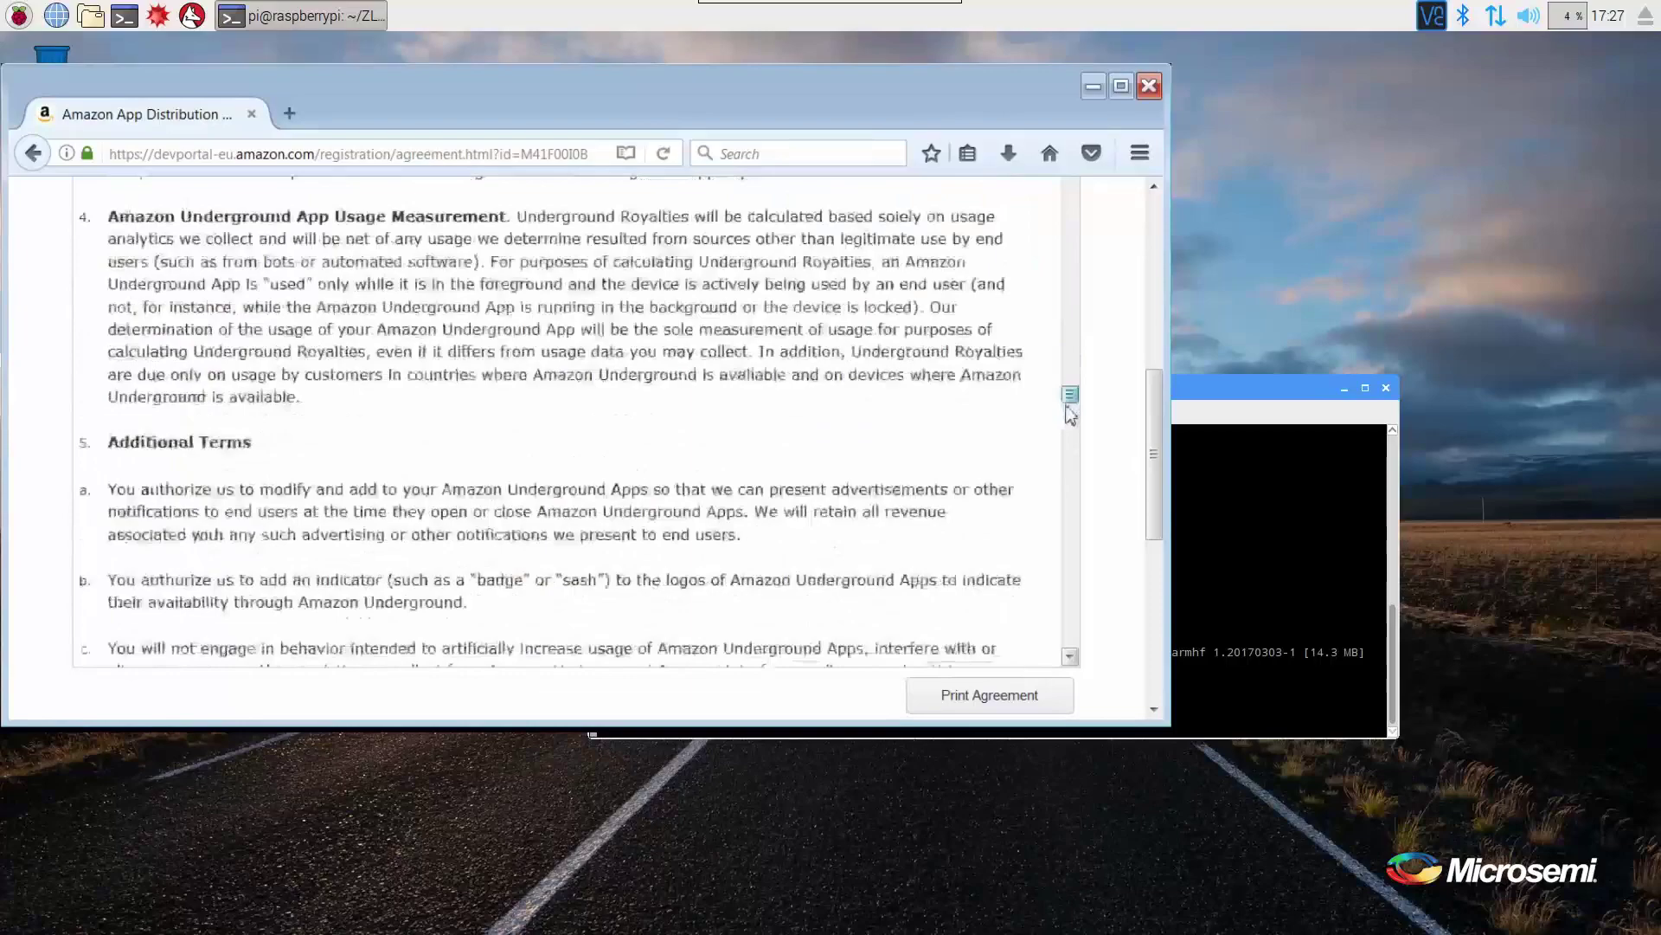
drag(1071, 416, 1045, 668)
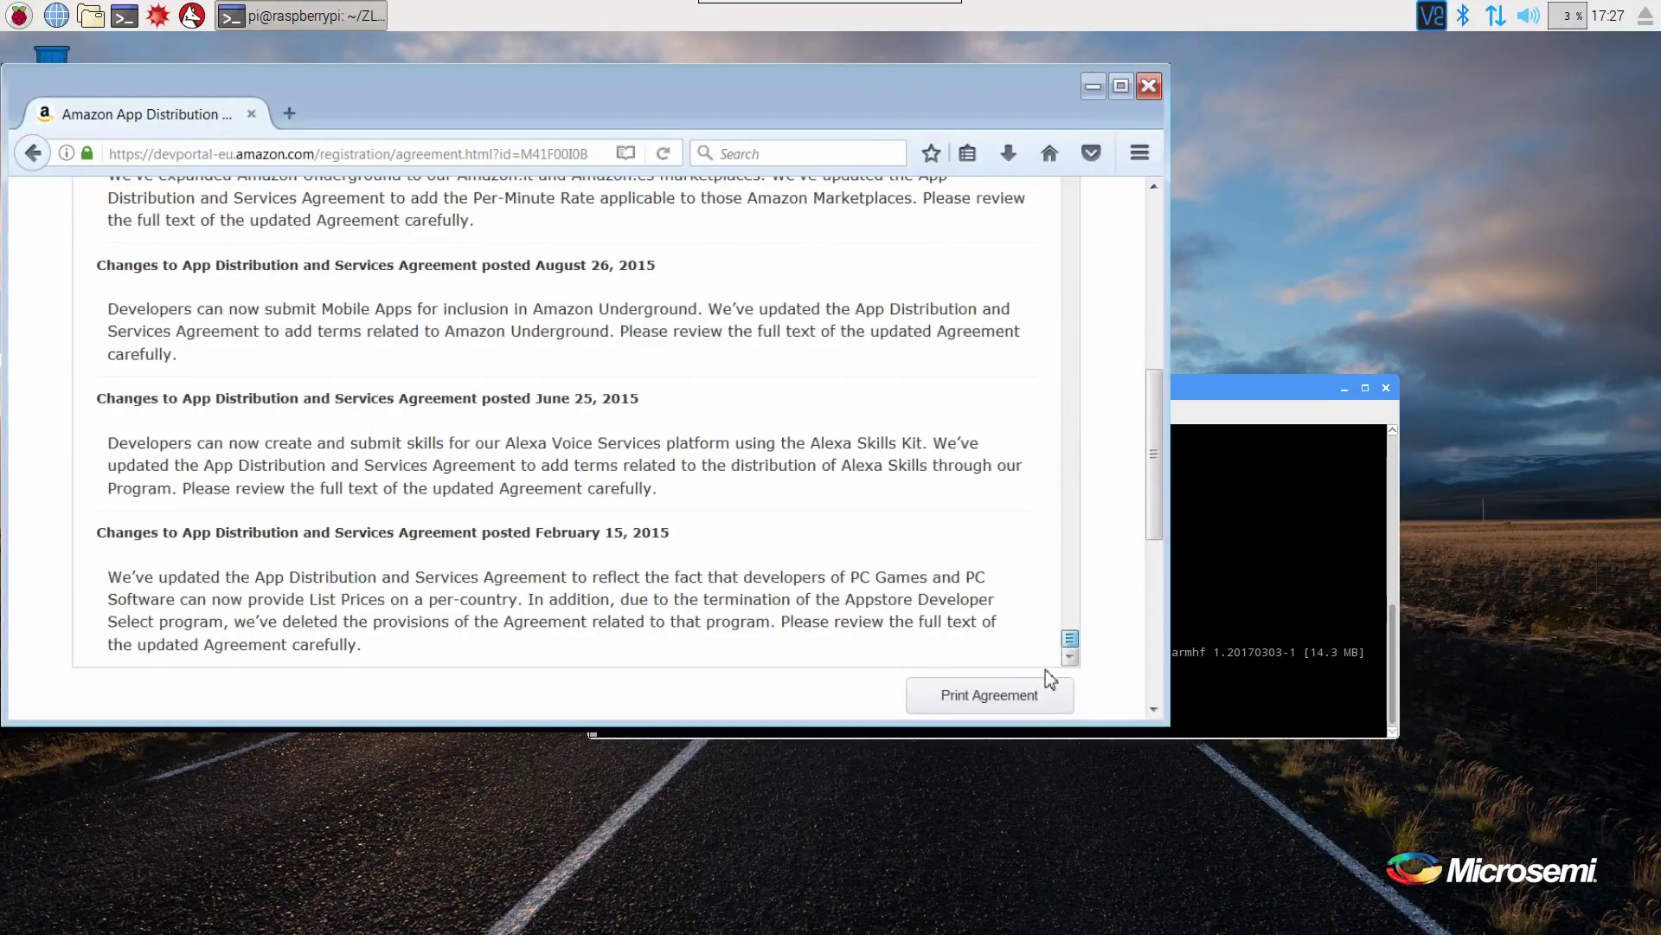
drag(1160, 503, 1159, 559)
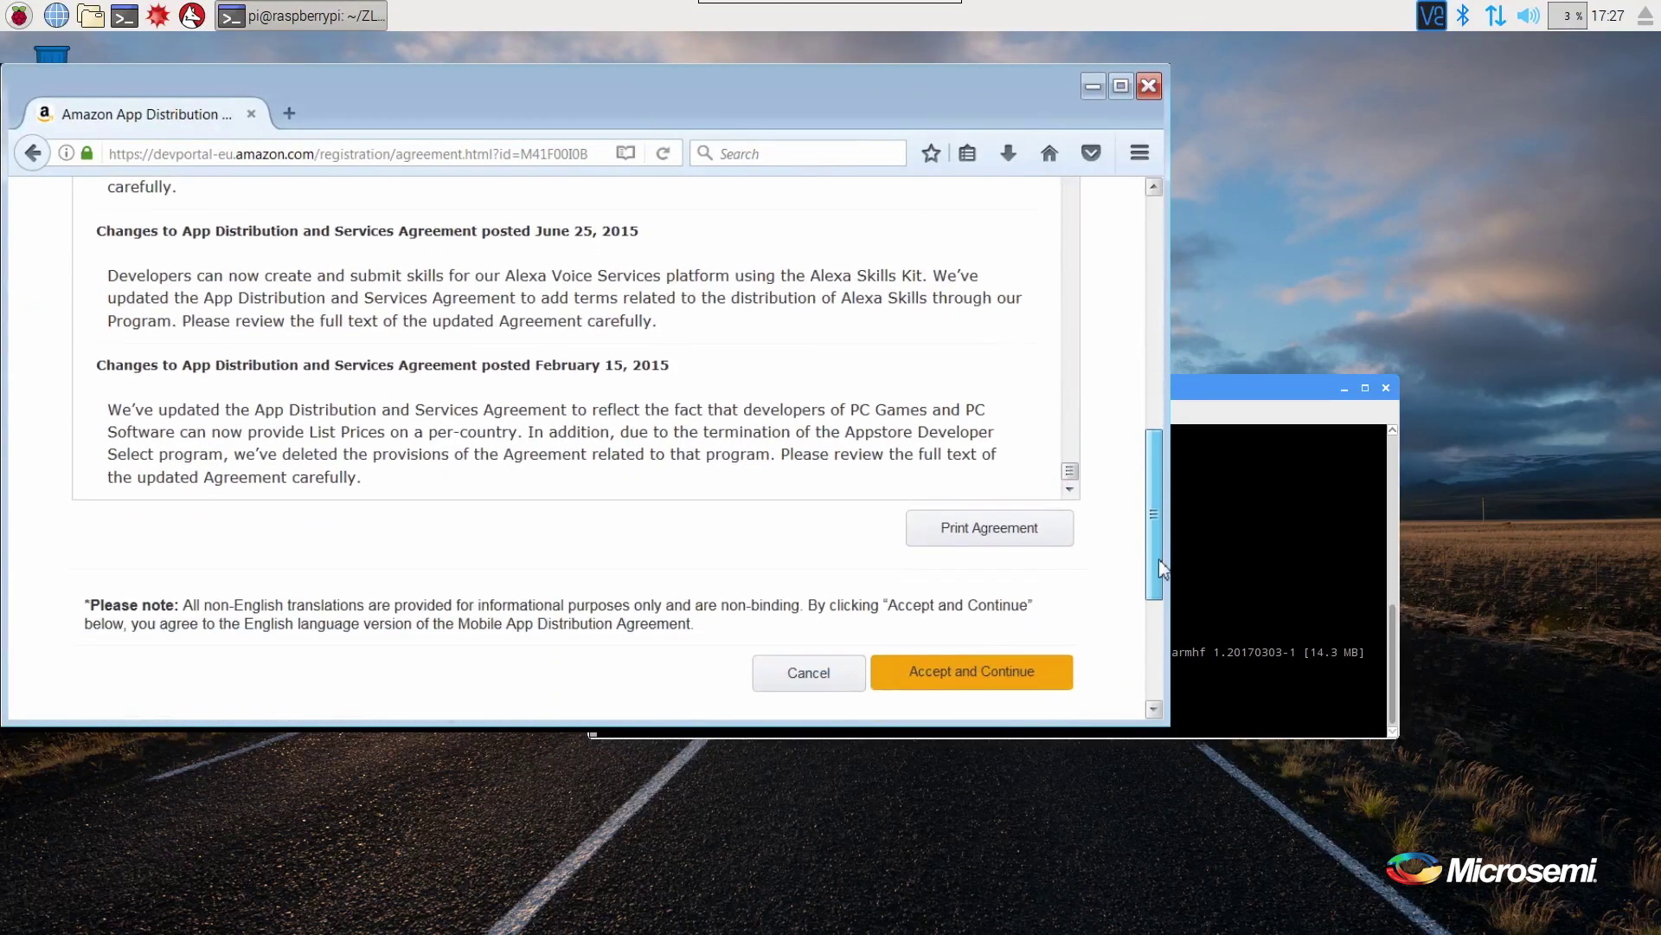
click(1001, 678)
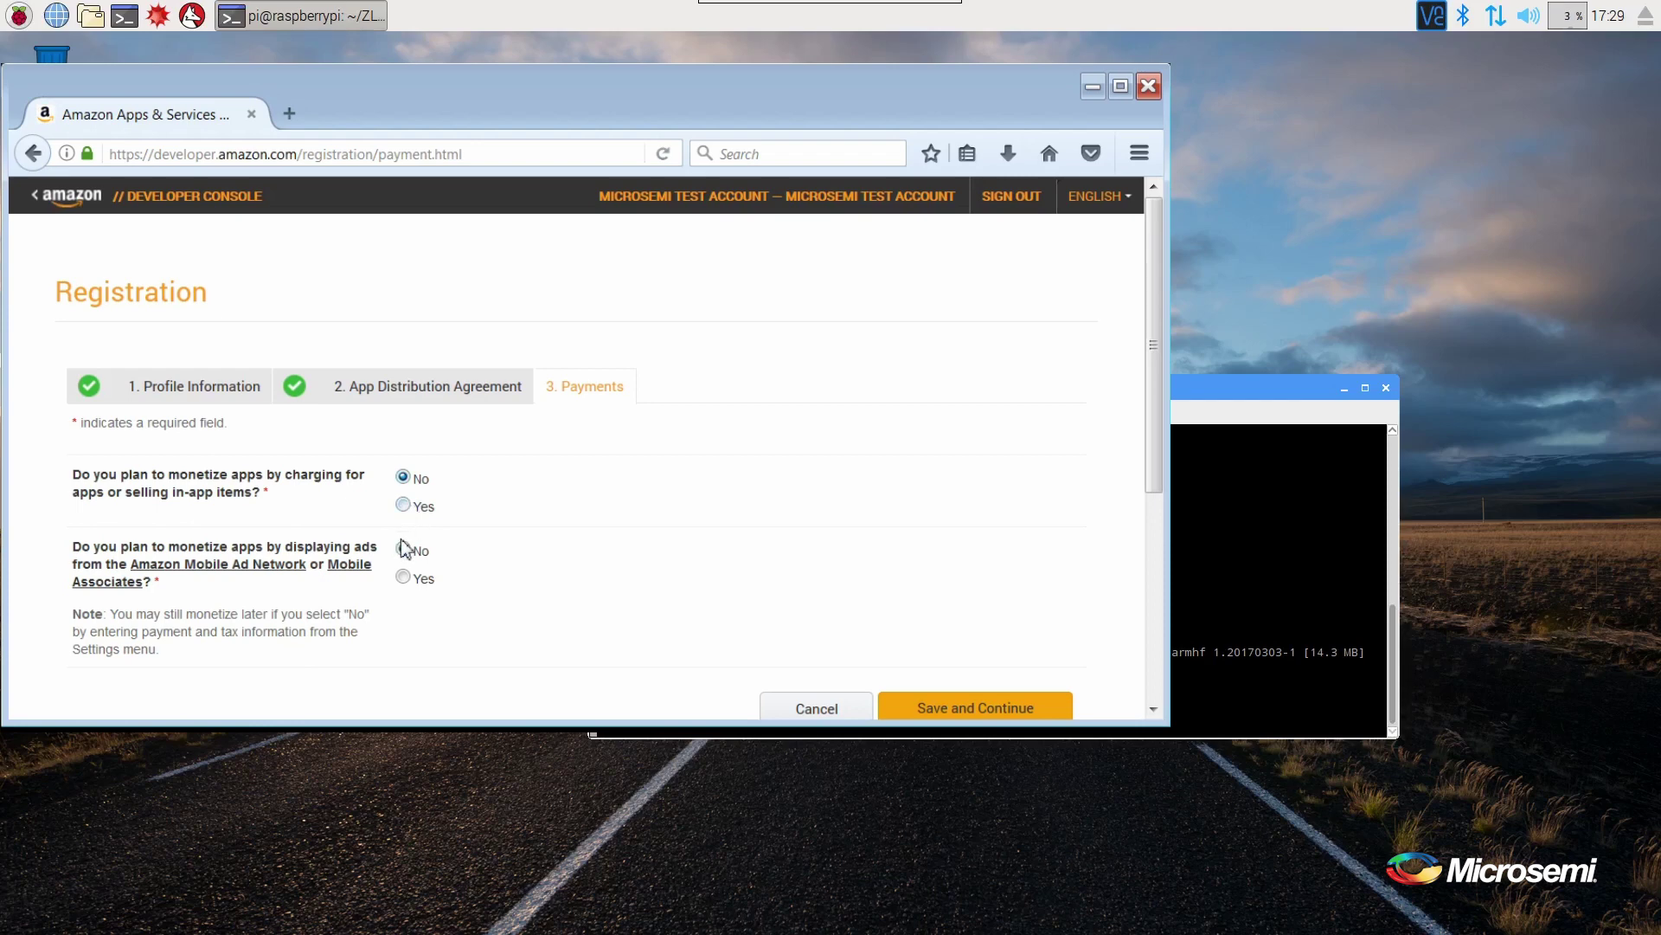
Answer No to both monetization questions, save, then begin registering a product under Alexa Voice Service.
click(403, 547)
click(1008, 707)
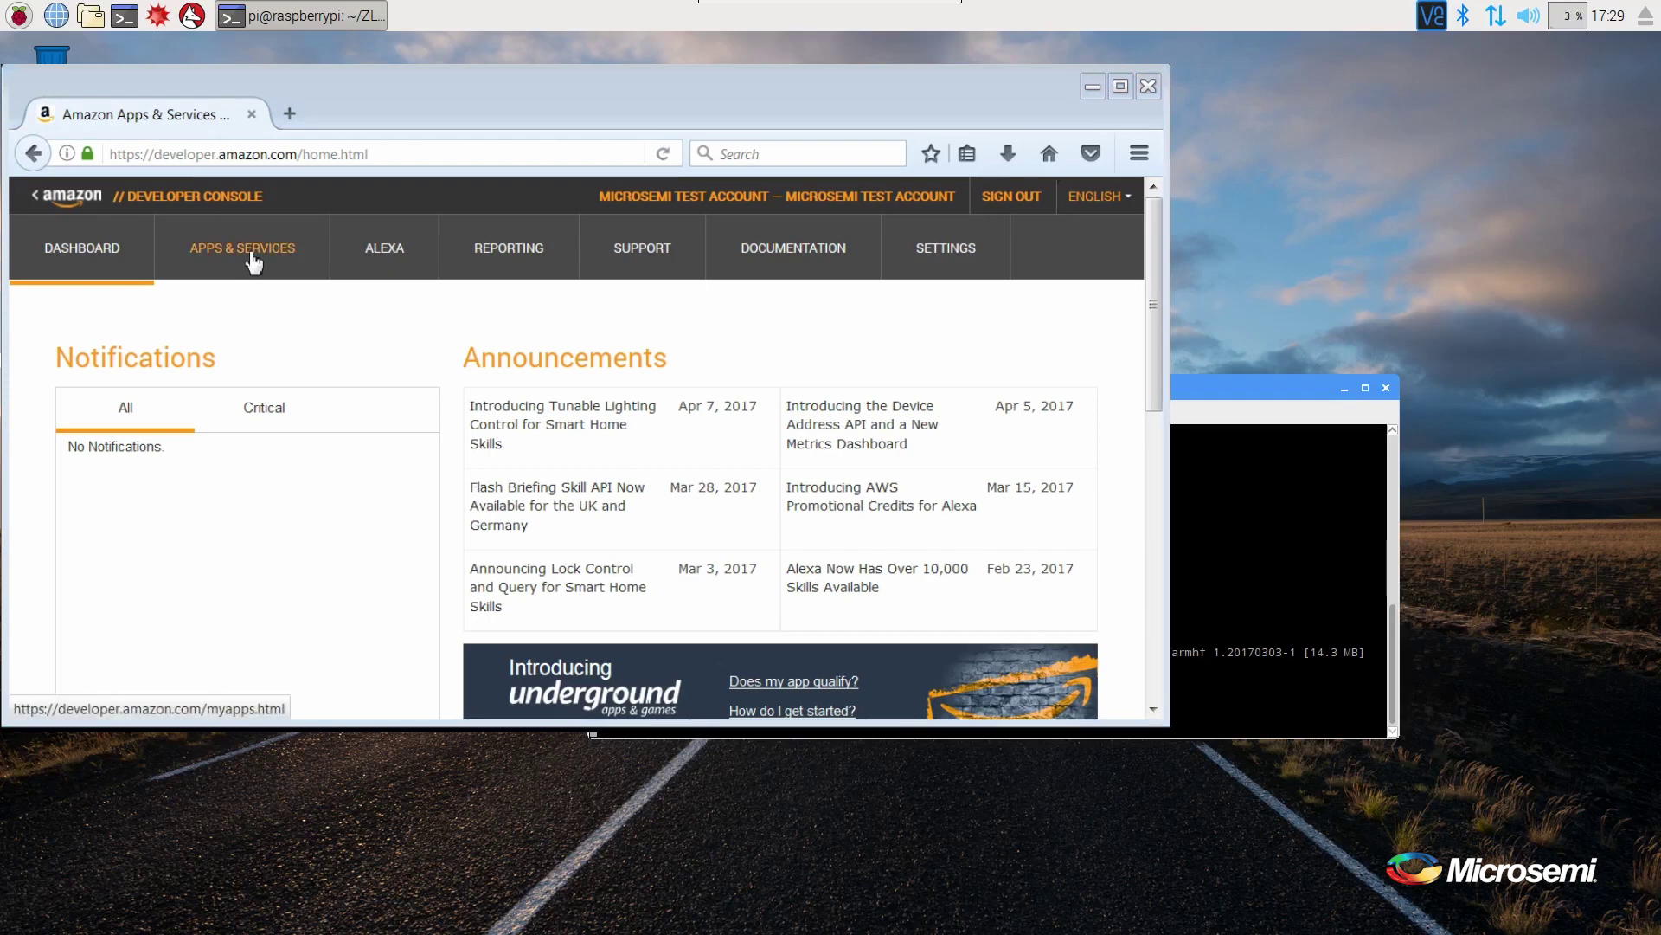
click(386, 253)
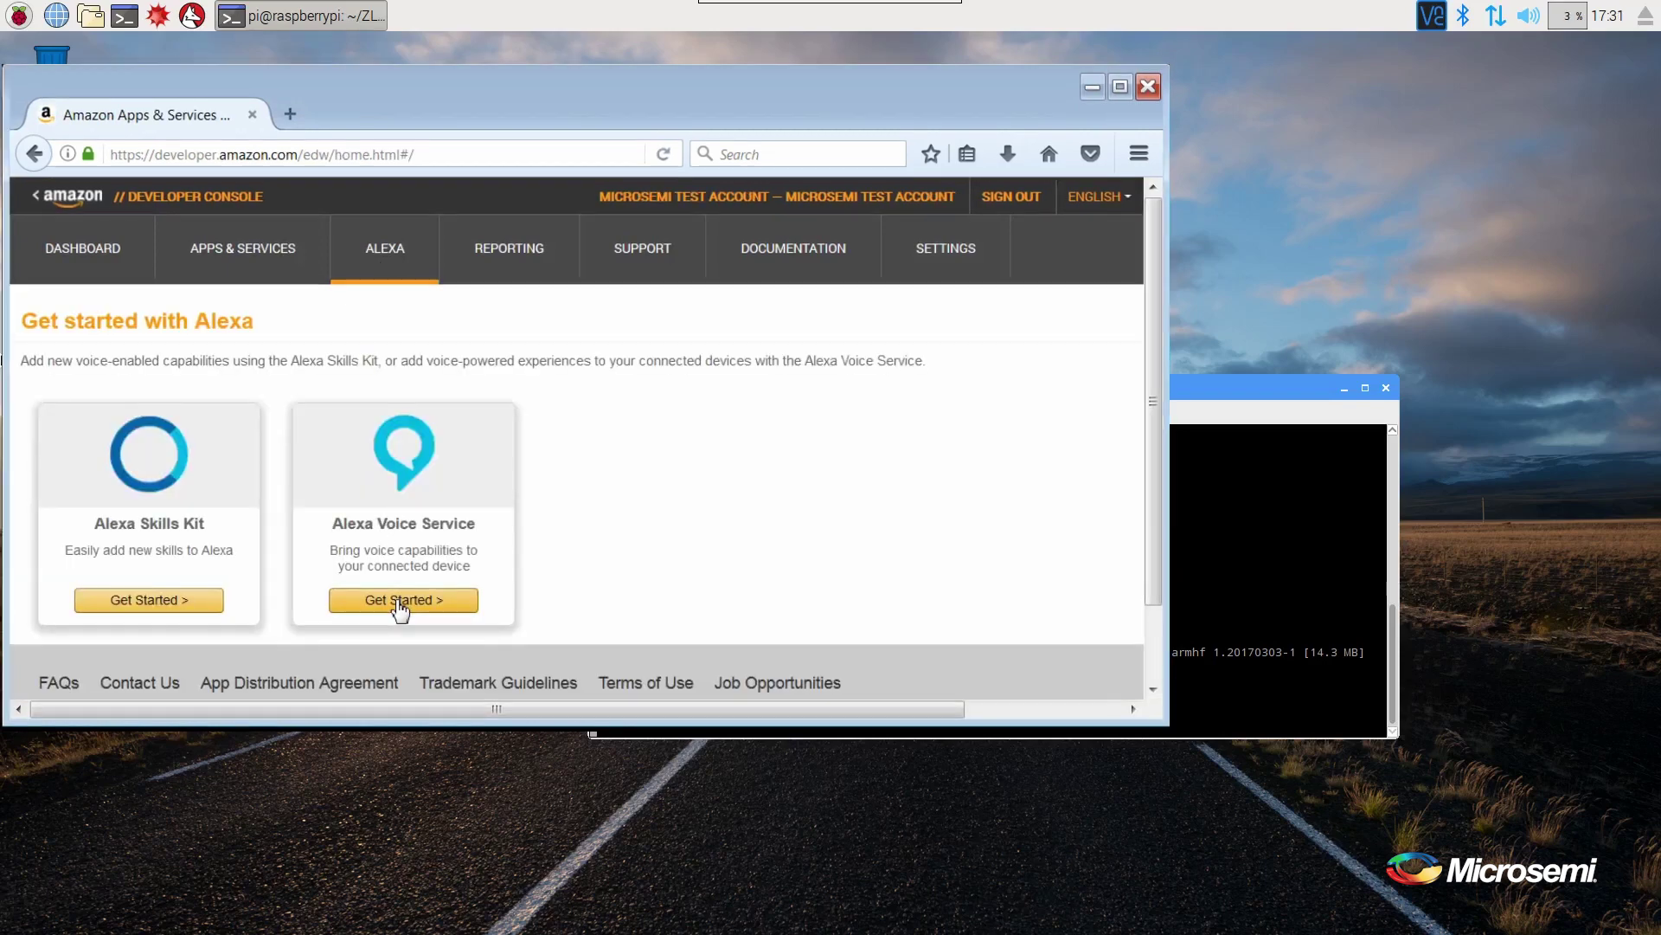
click(399, 601)
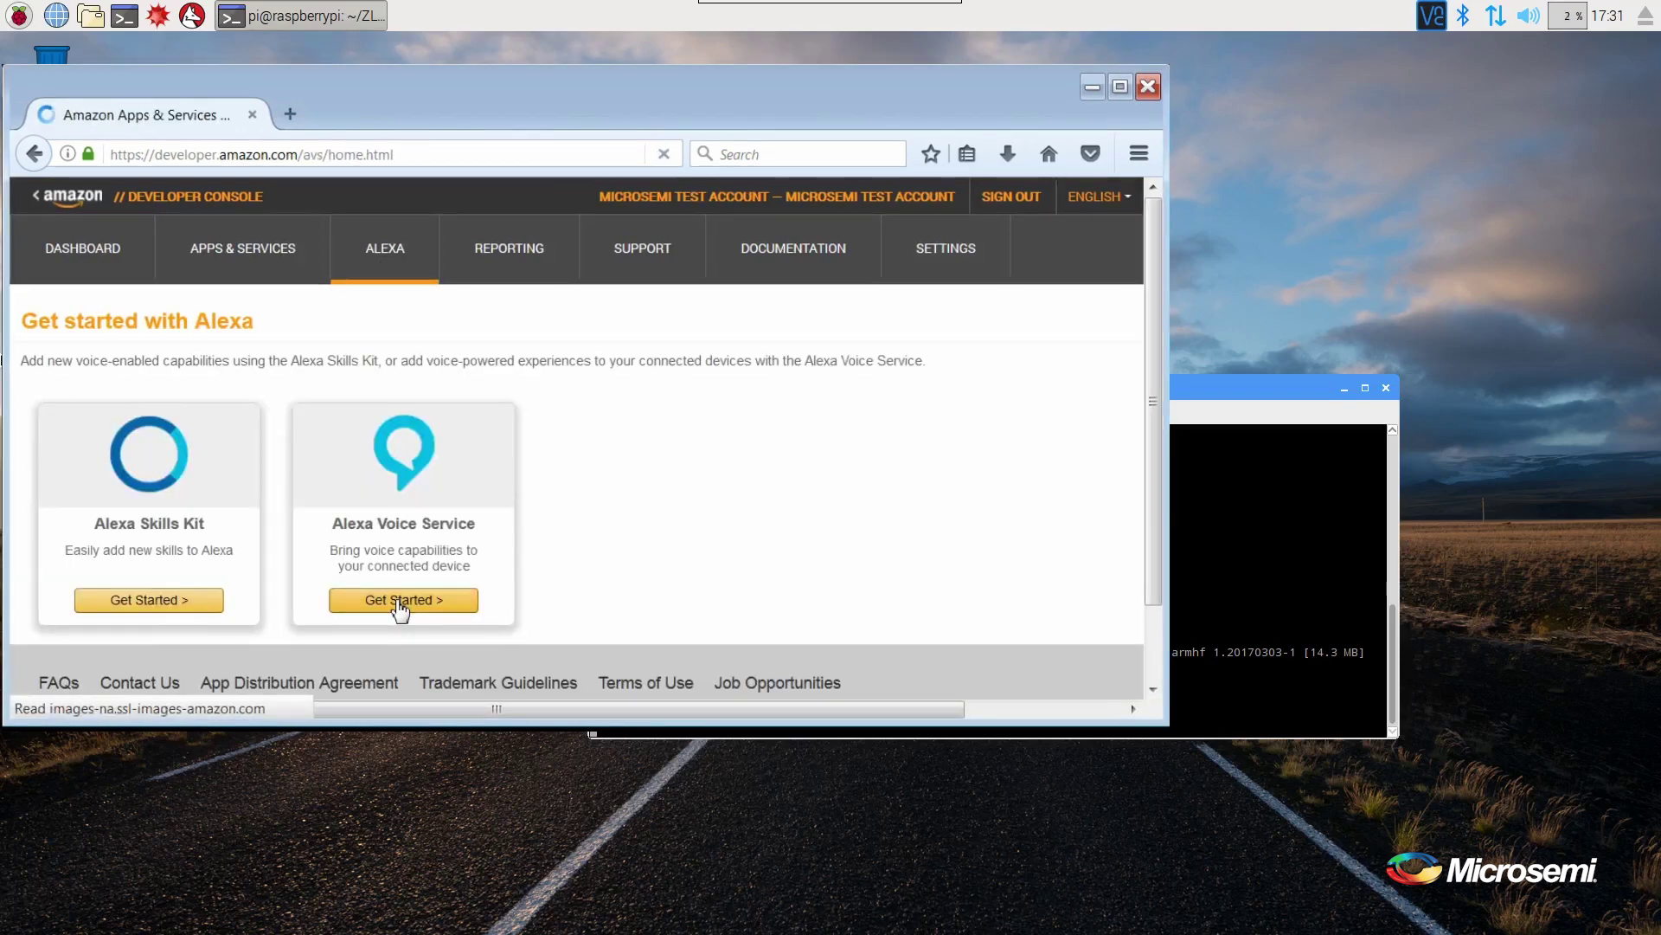
scroll(1079, 652, right, 5)
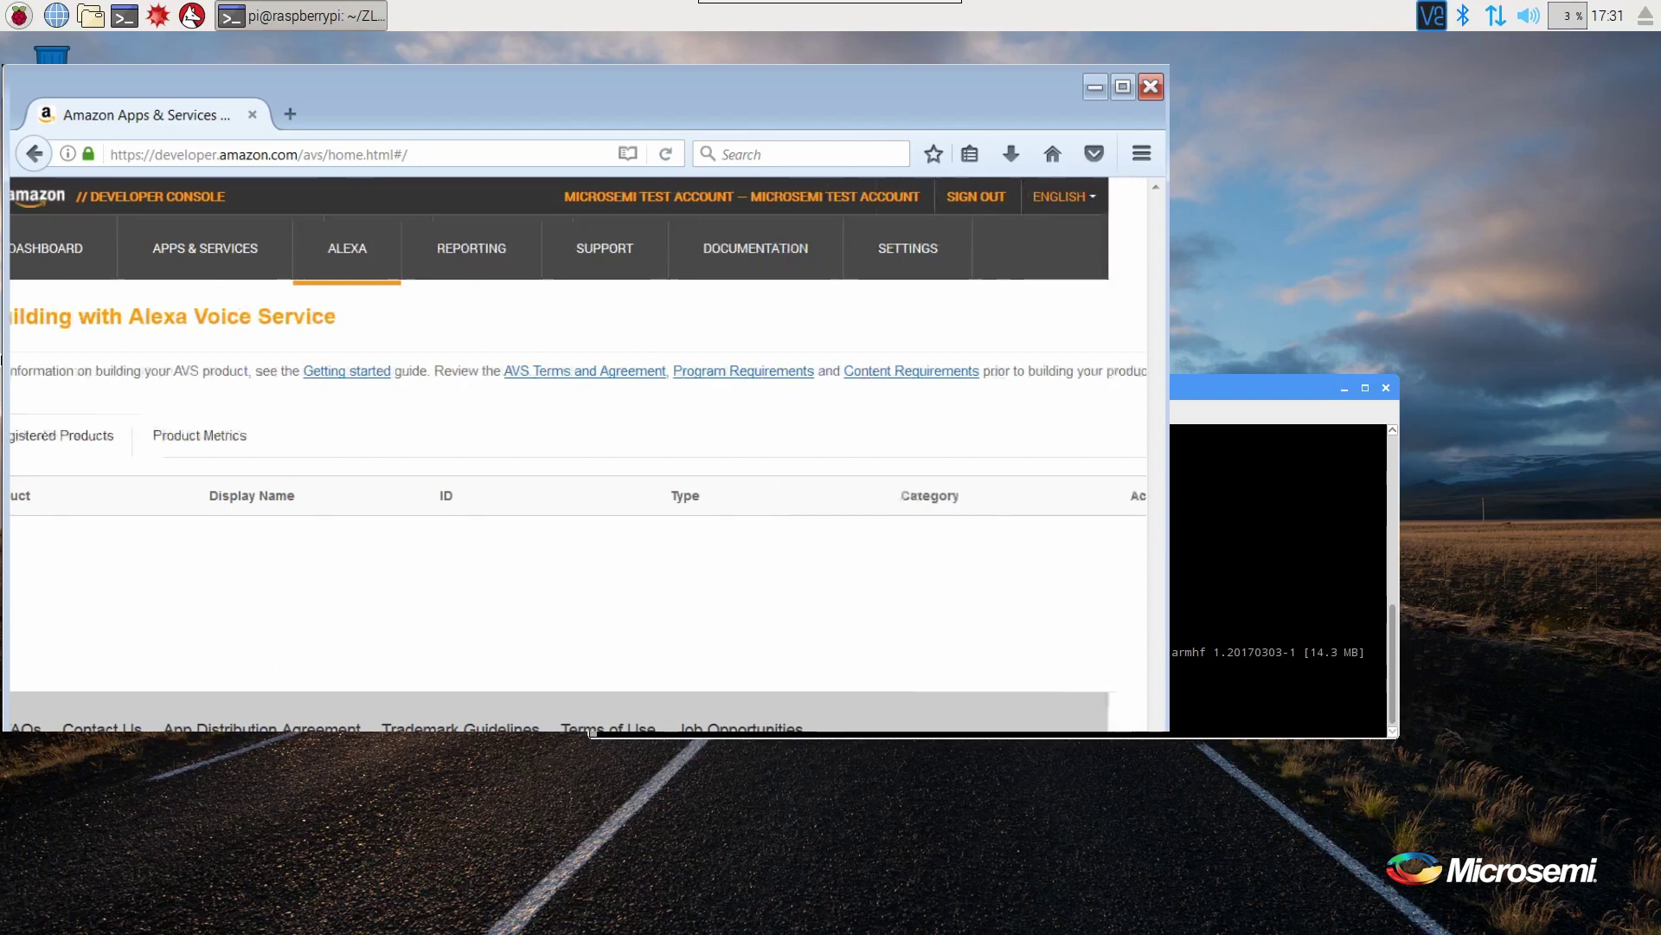
click(1048, 322)
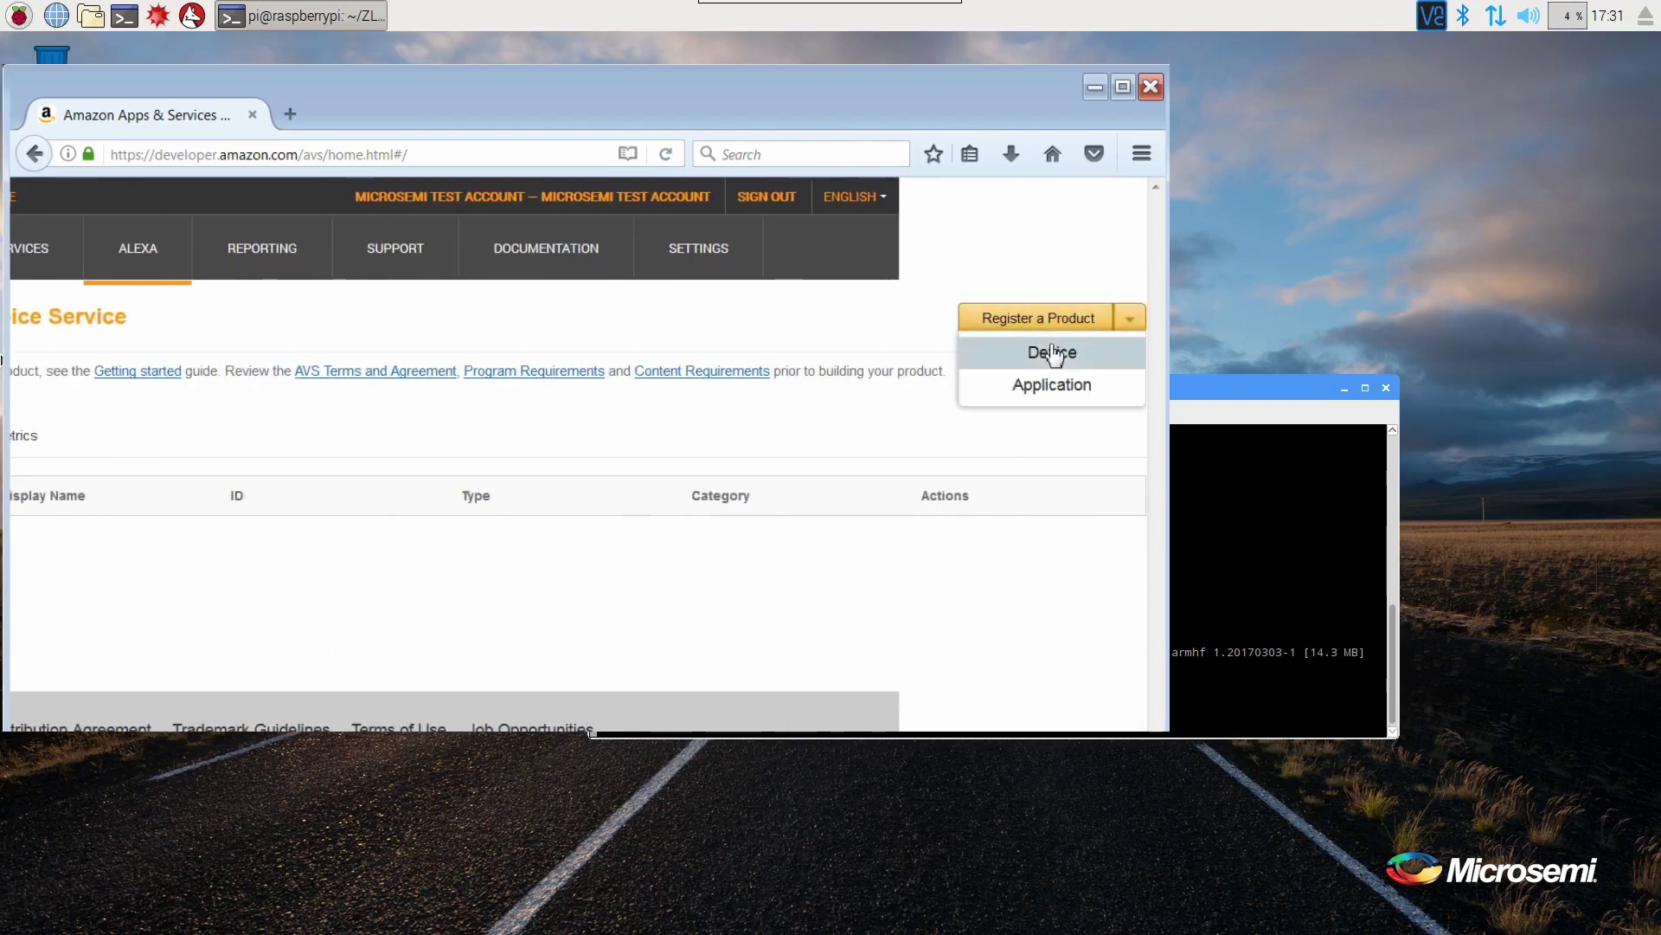
Register a Device with type ID ZLK38AVS_Test and display name 'ZLK38AVS Test Device'.
click(1052, 352)
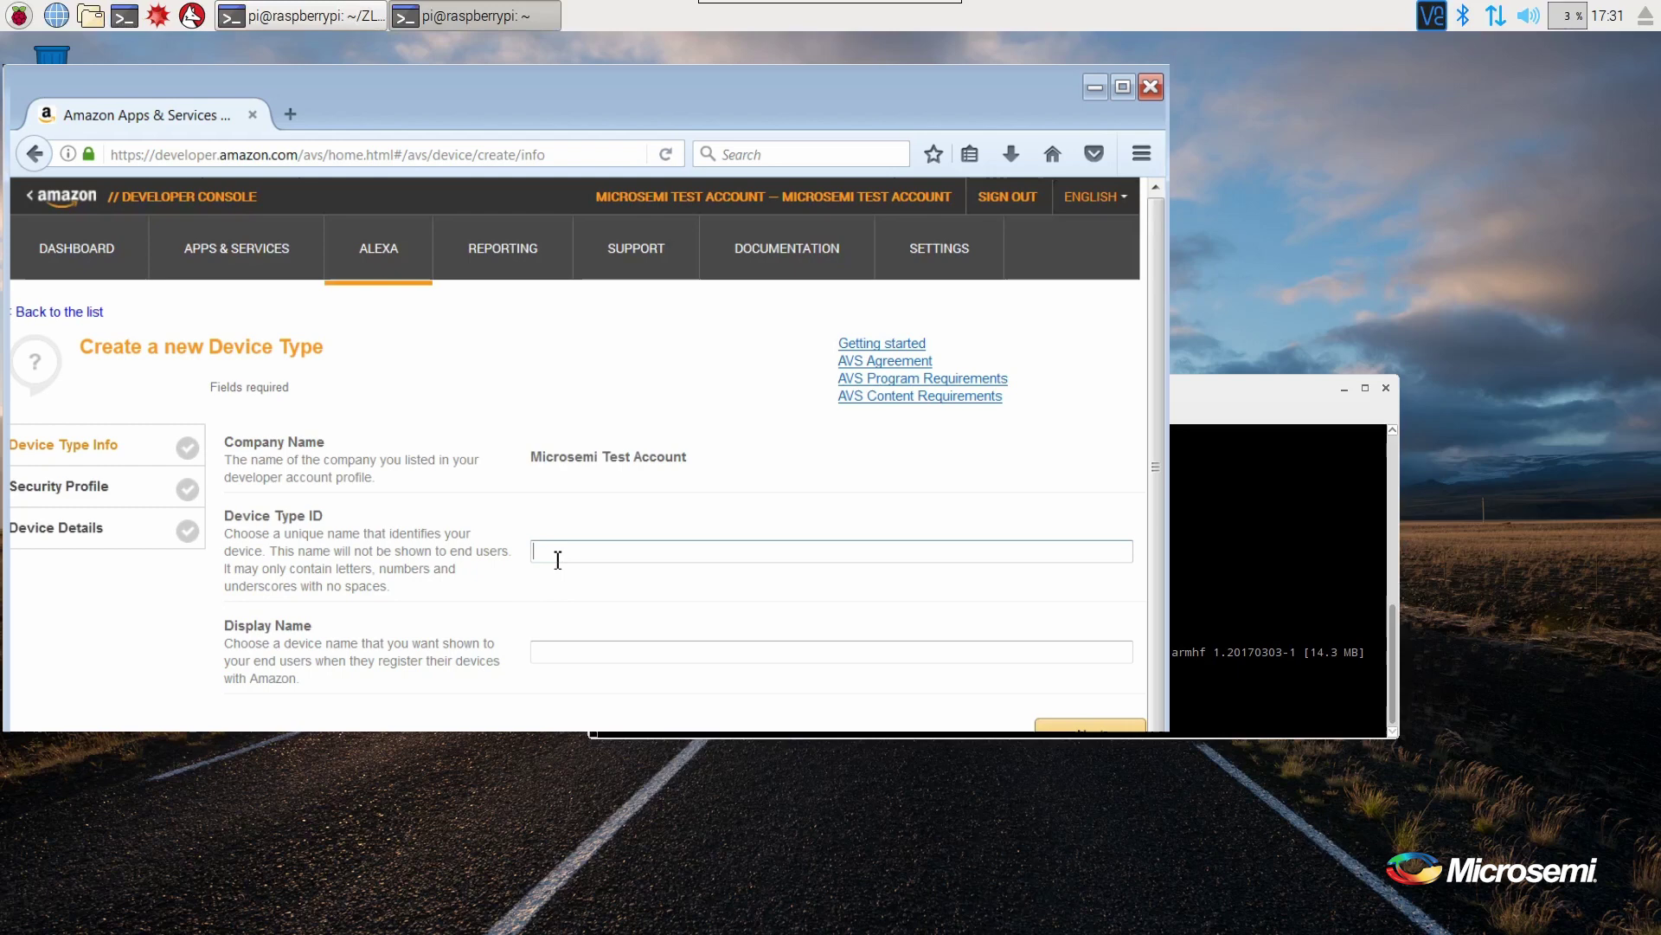
text(Z)
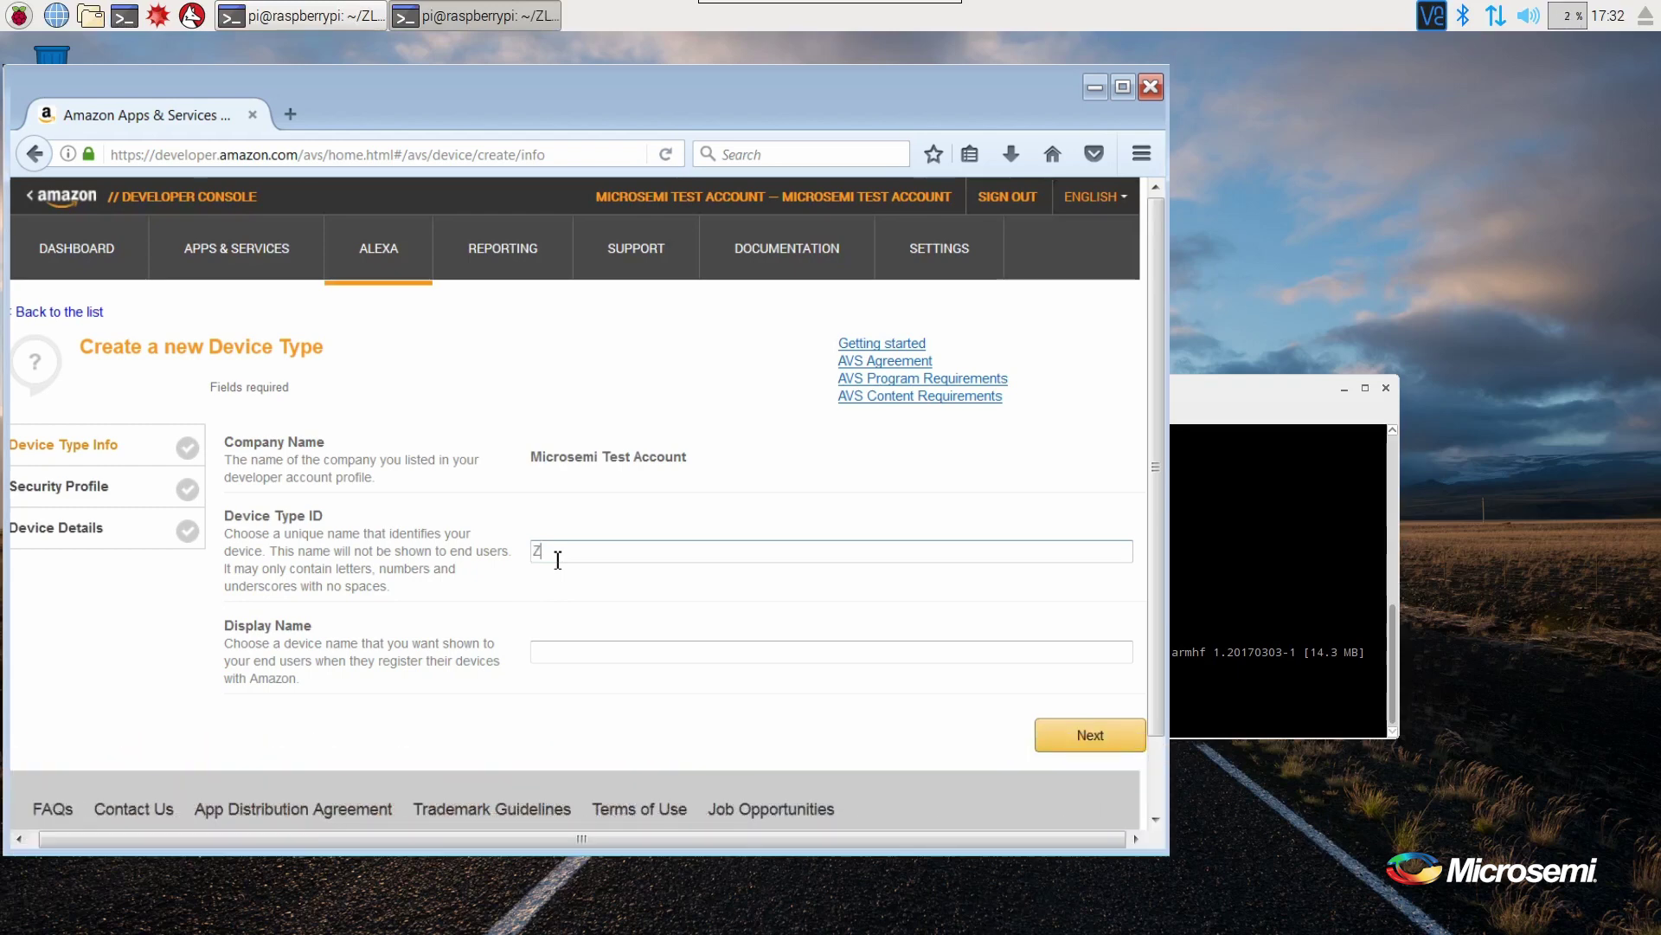
text(LK38AV)
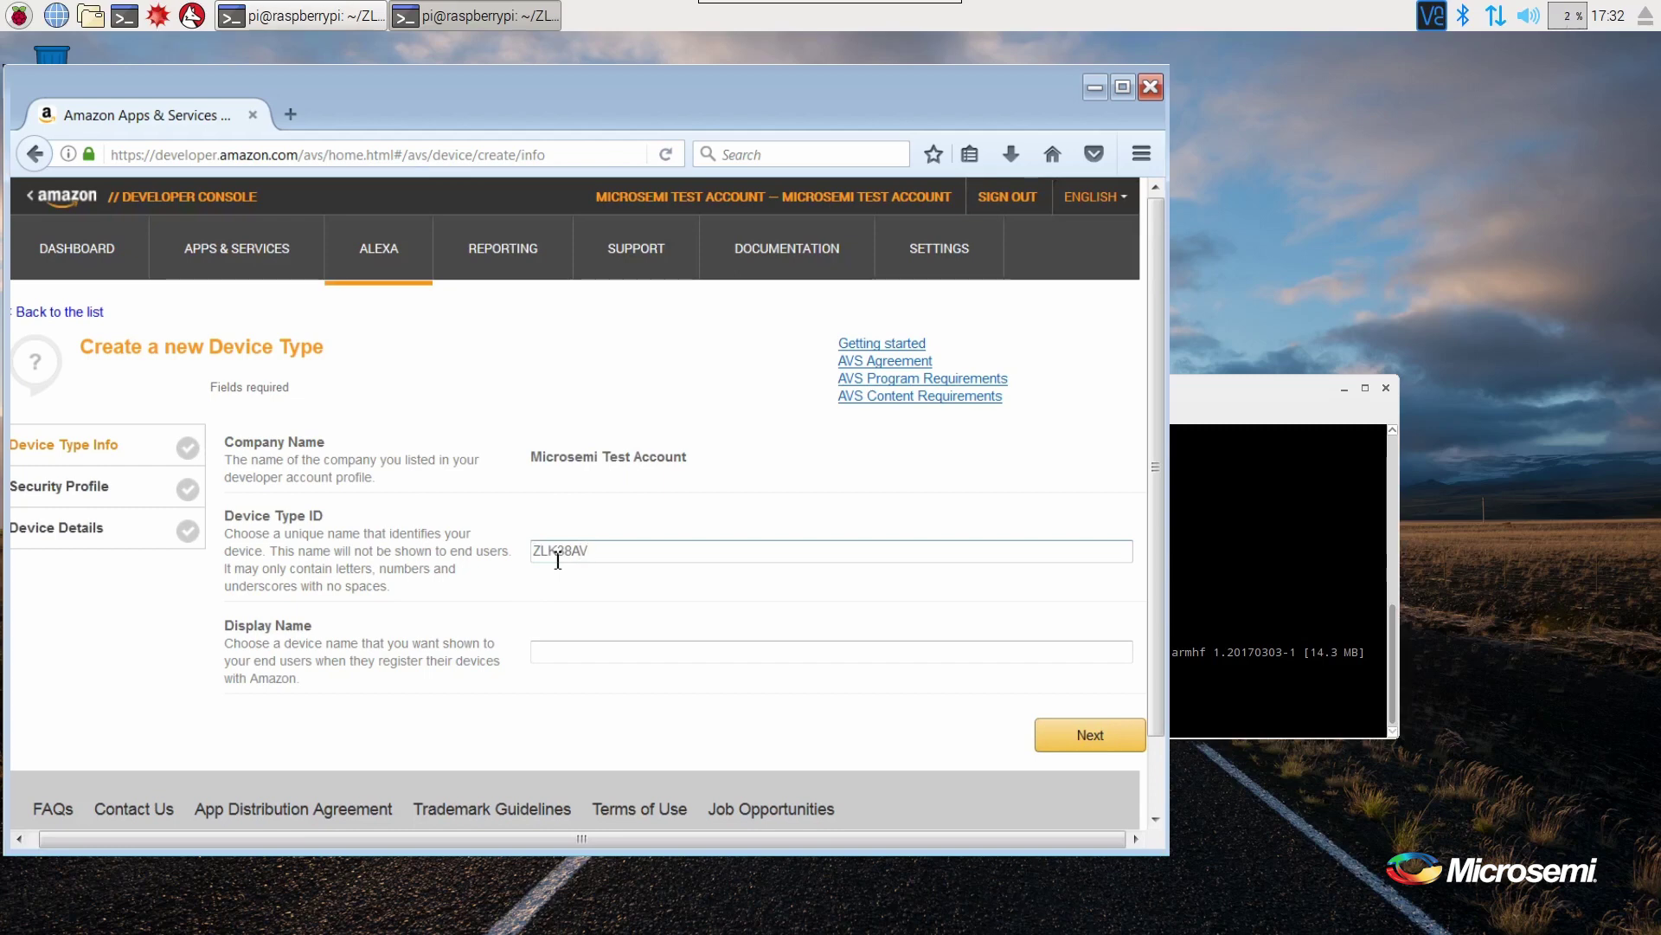
text(S)
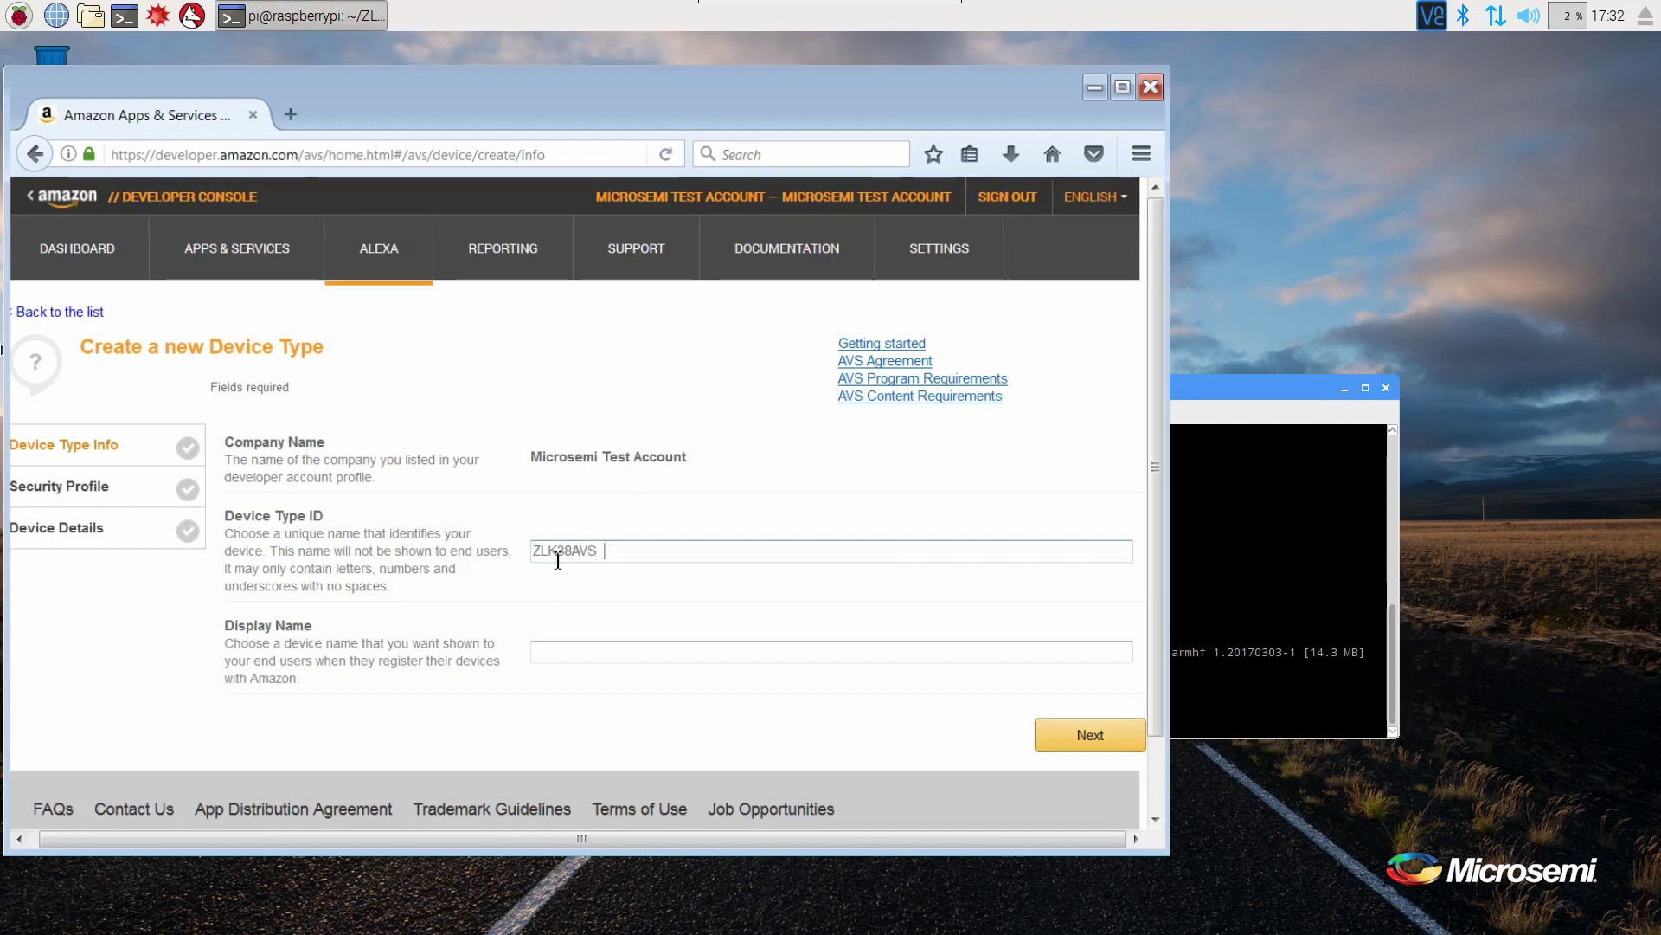
text(_Test)
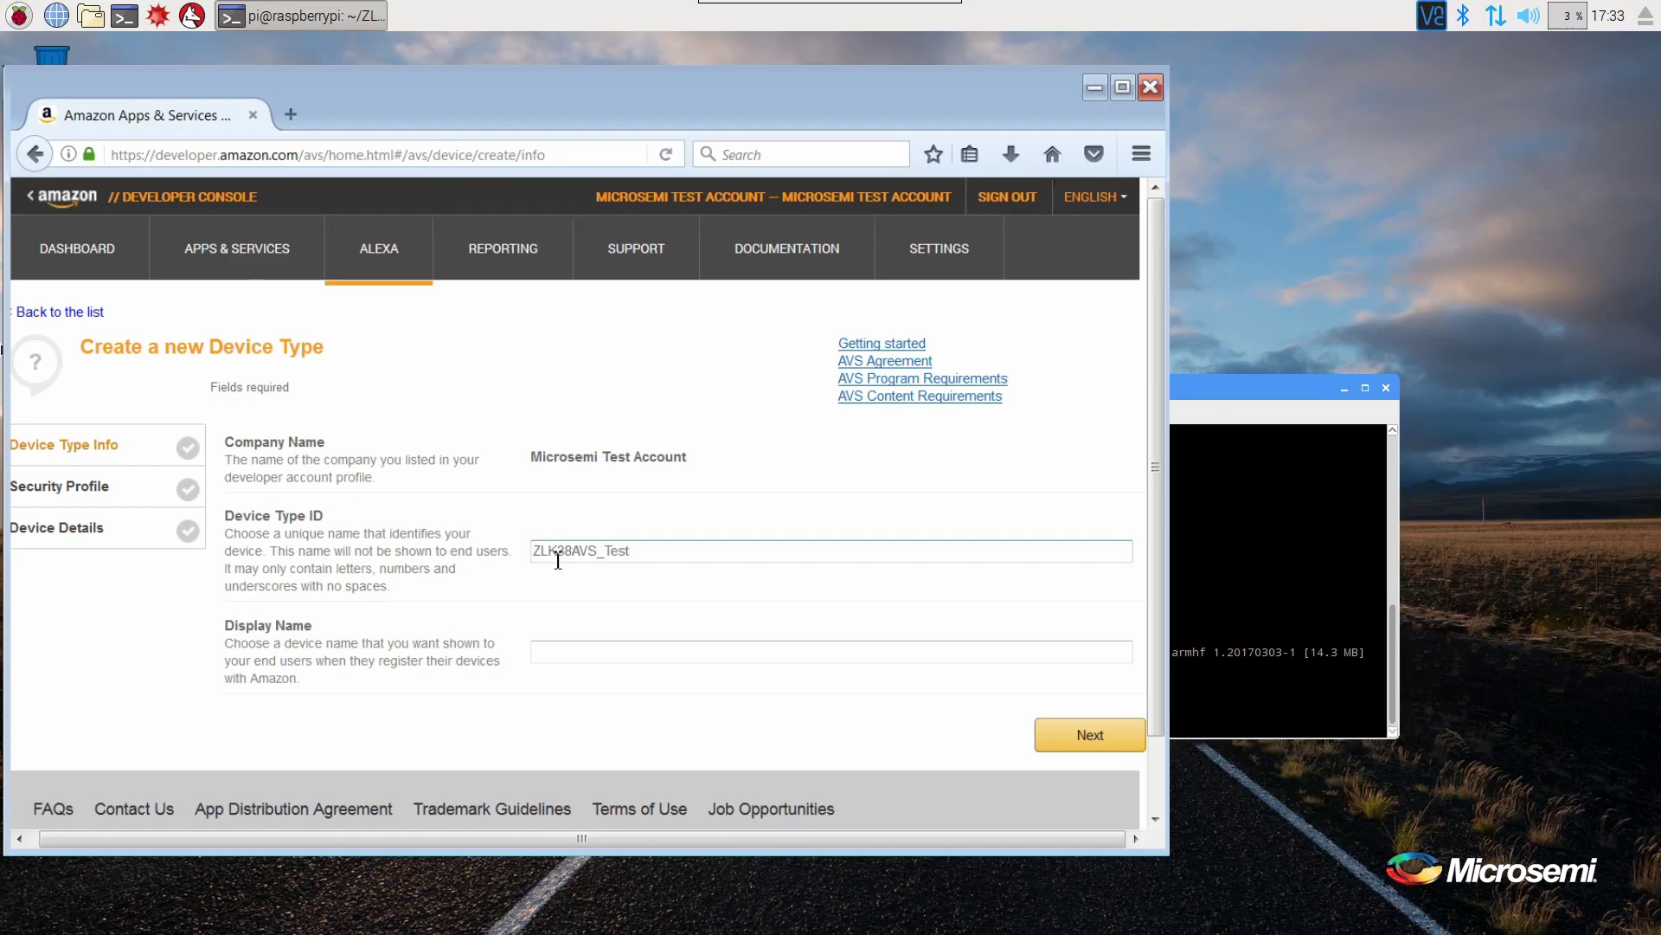
click(550, 658)
text(ZLK)
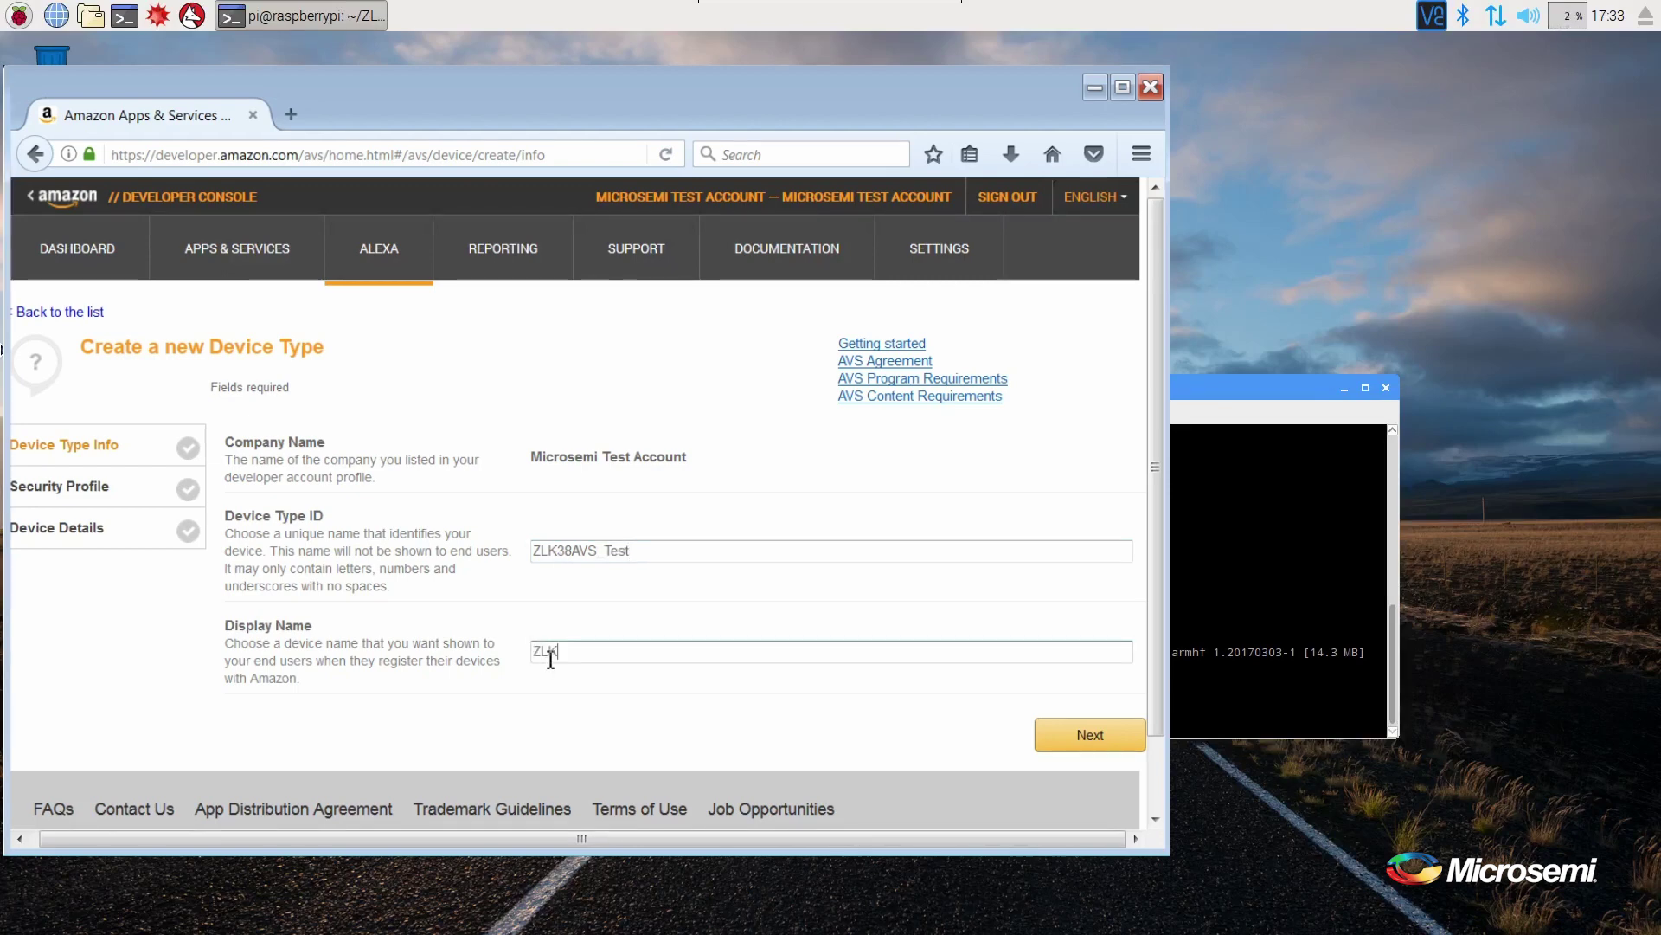
text(38AVS Test Device)
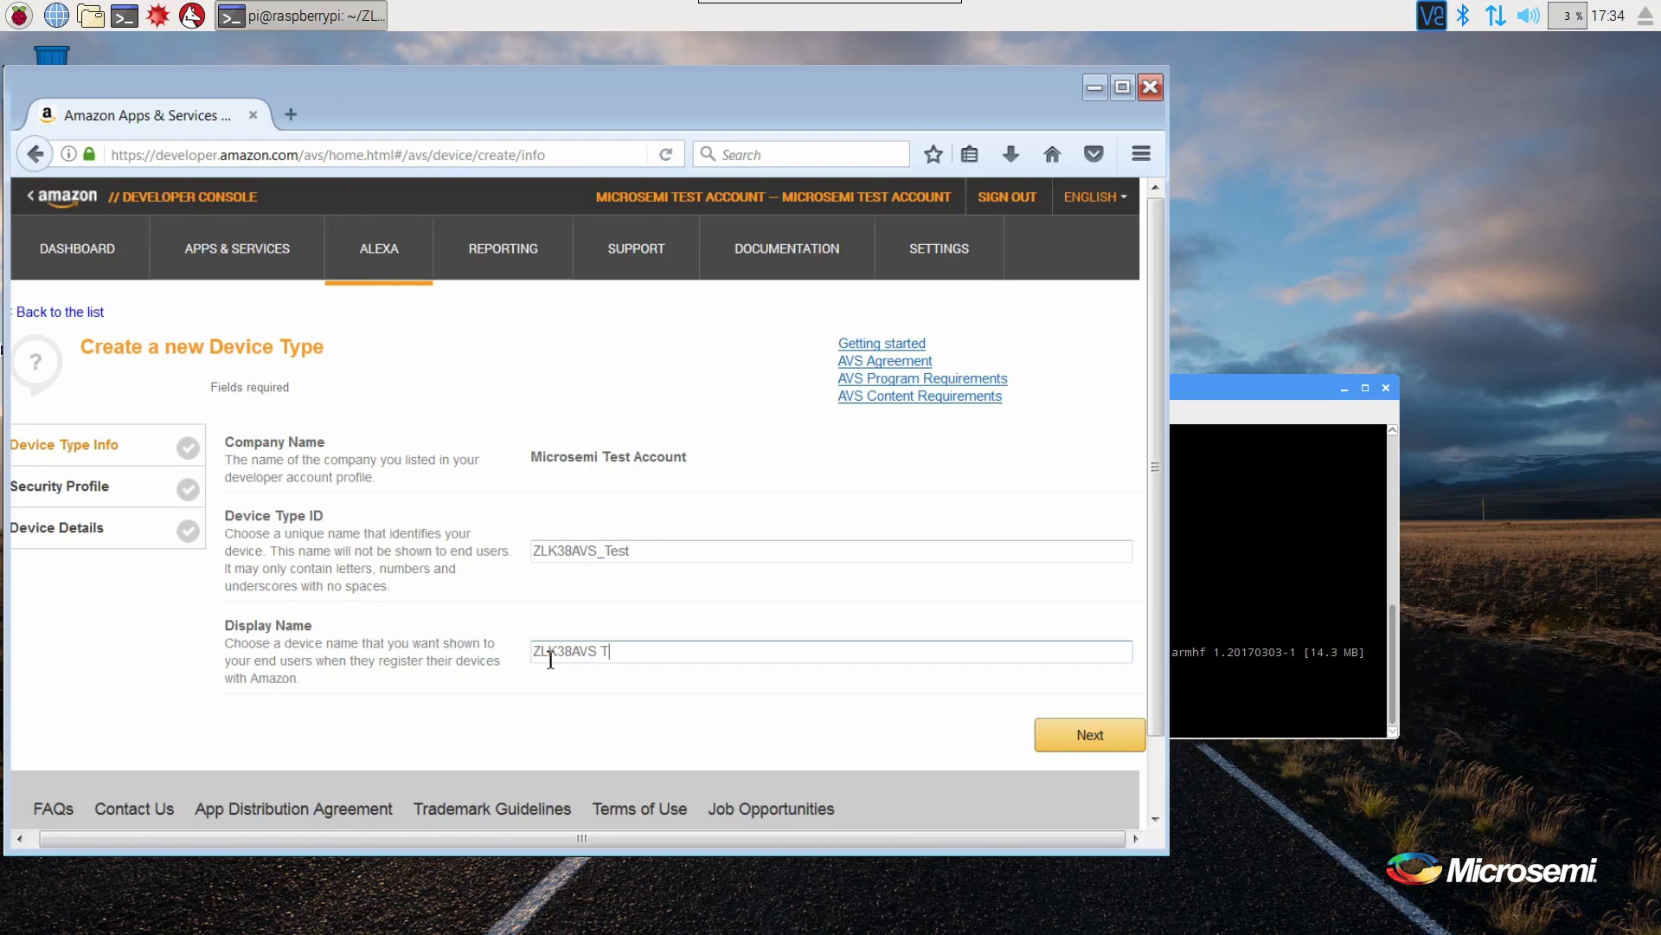
Create a new security profile named 'ZLK38AVS Security Profile 1', reusing the name as its description.
click(1088, 741)
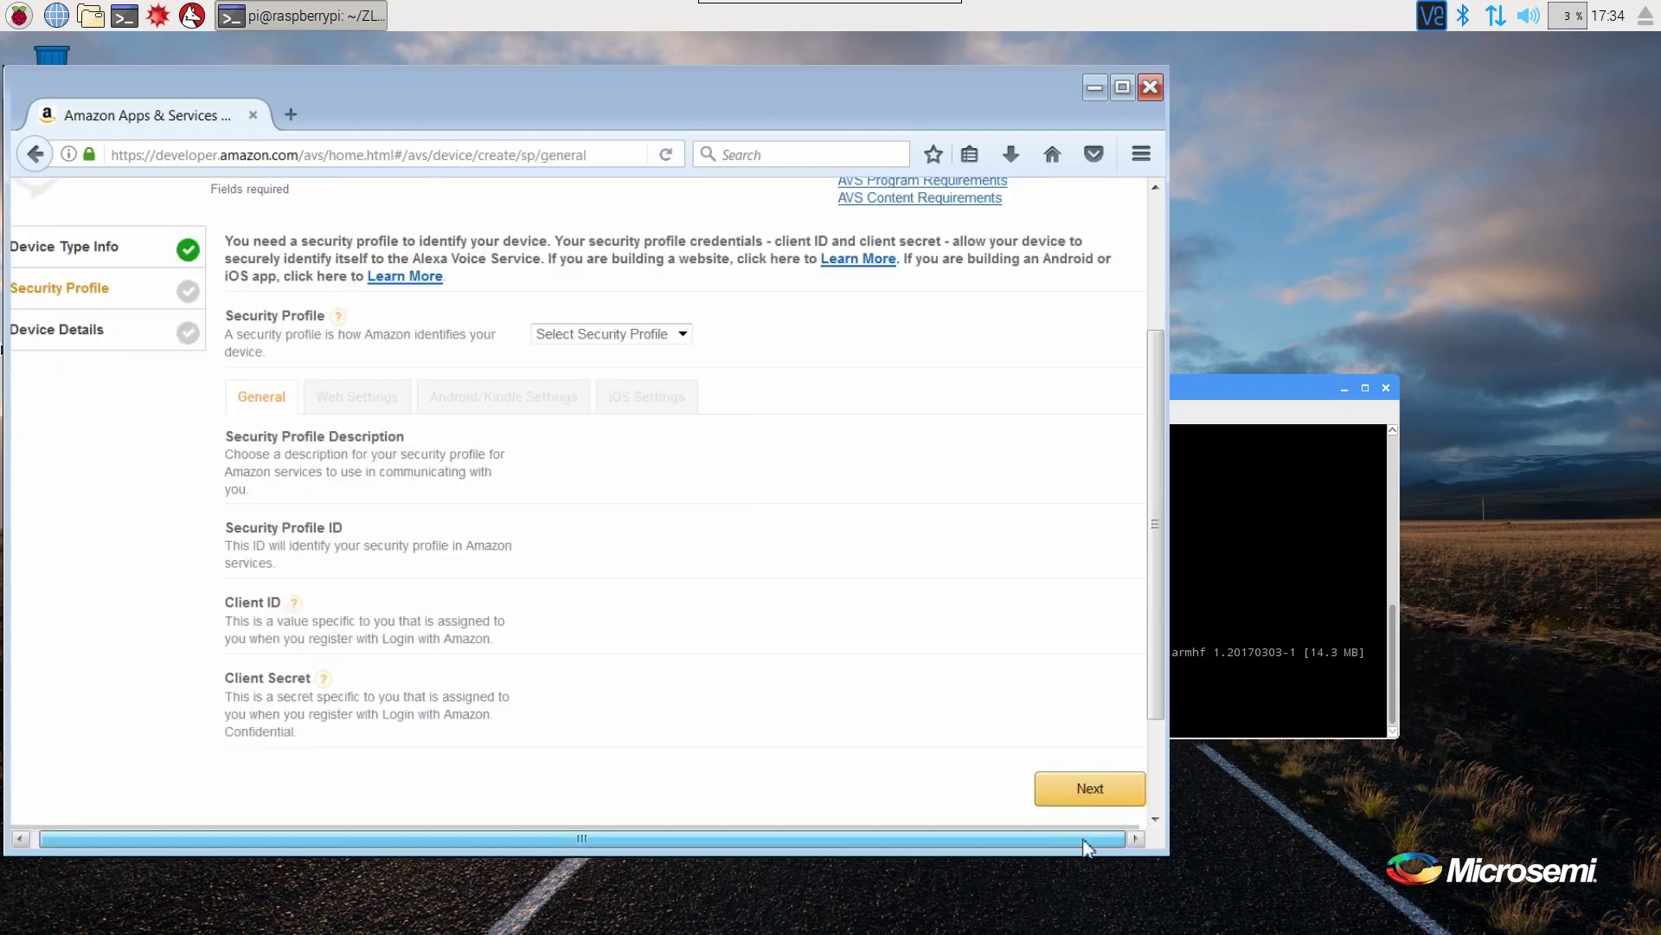
click(683, 335)
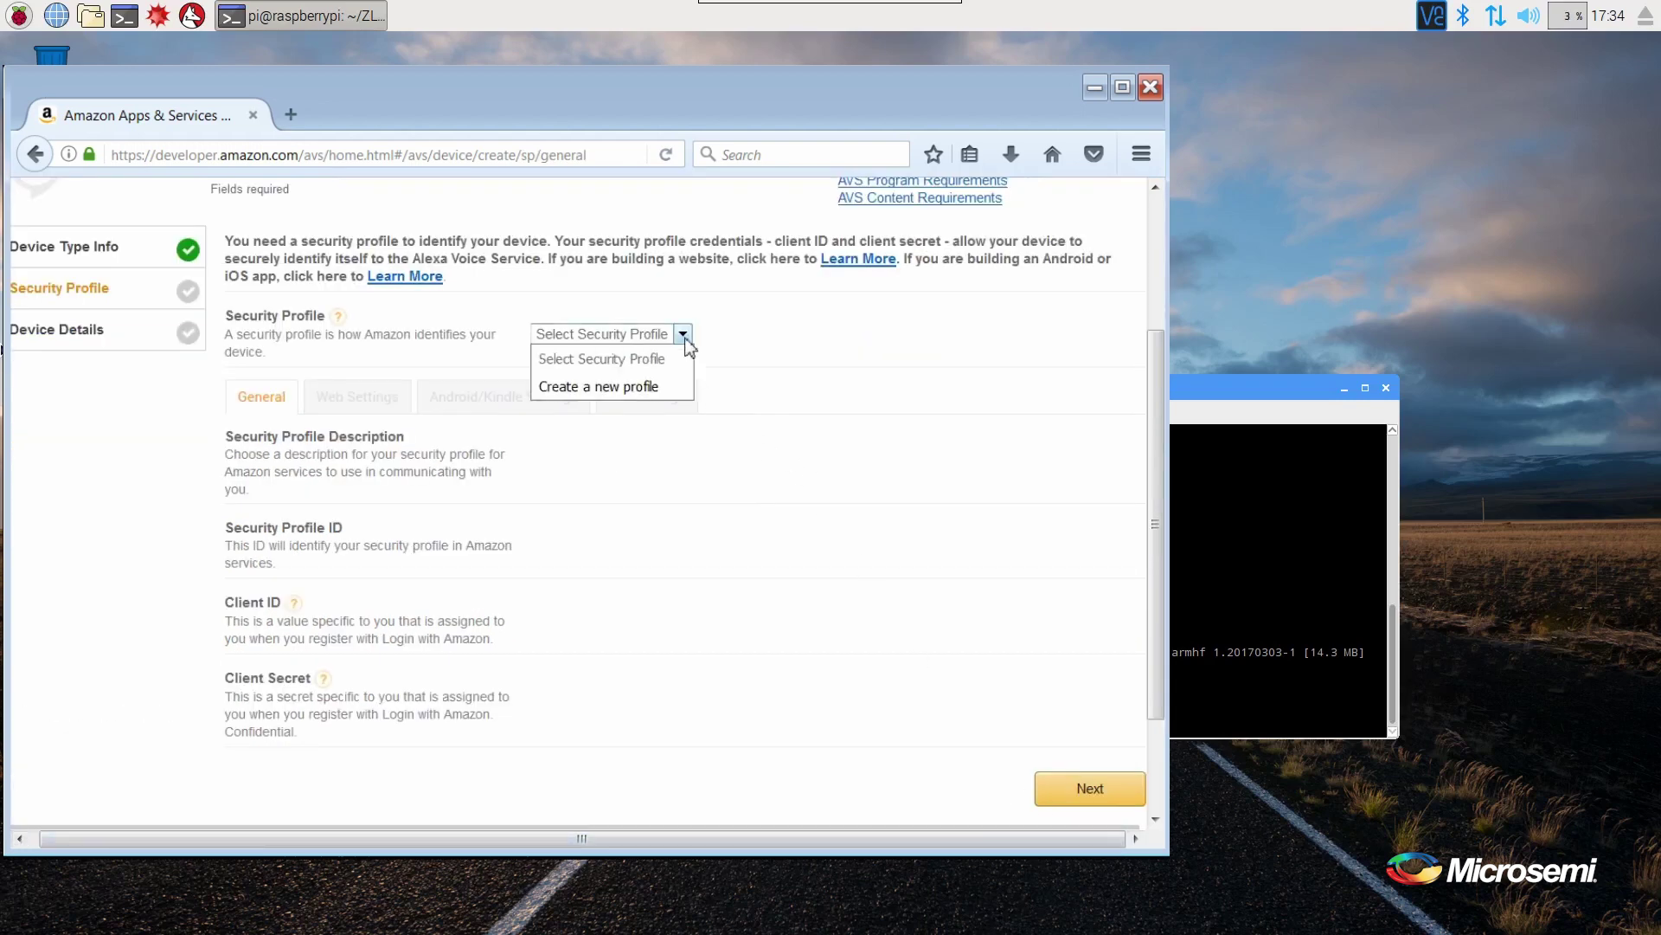
click(659, 386)
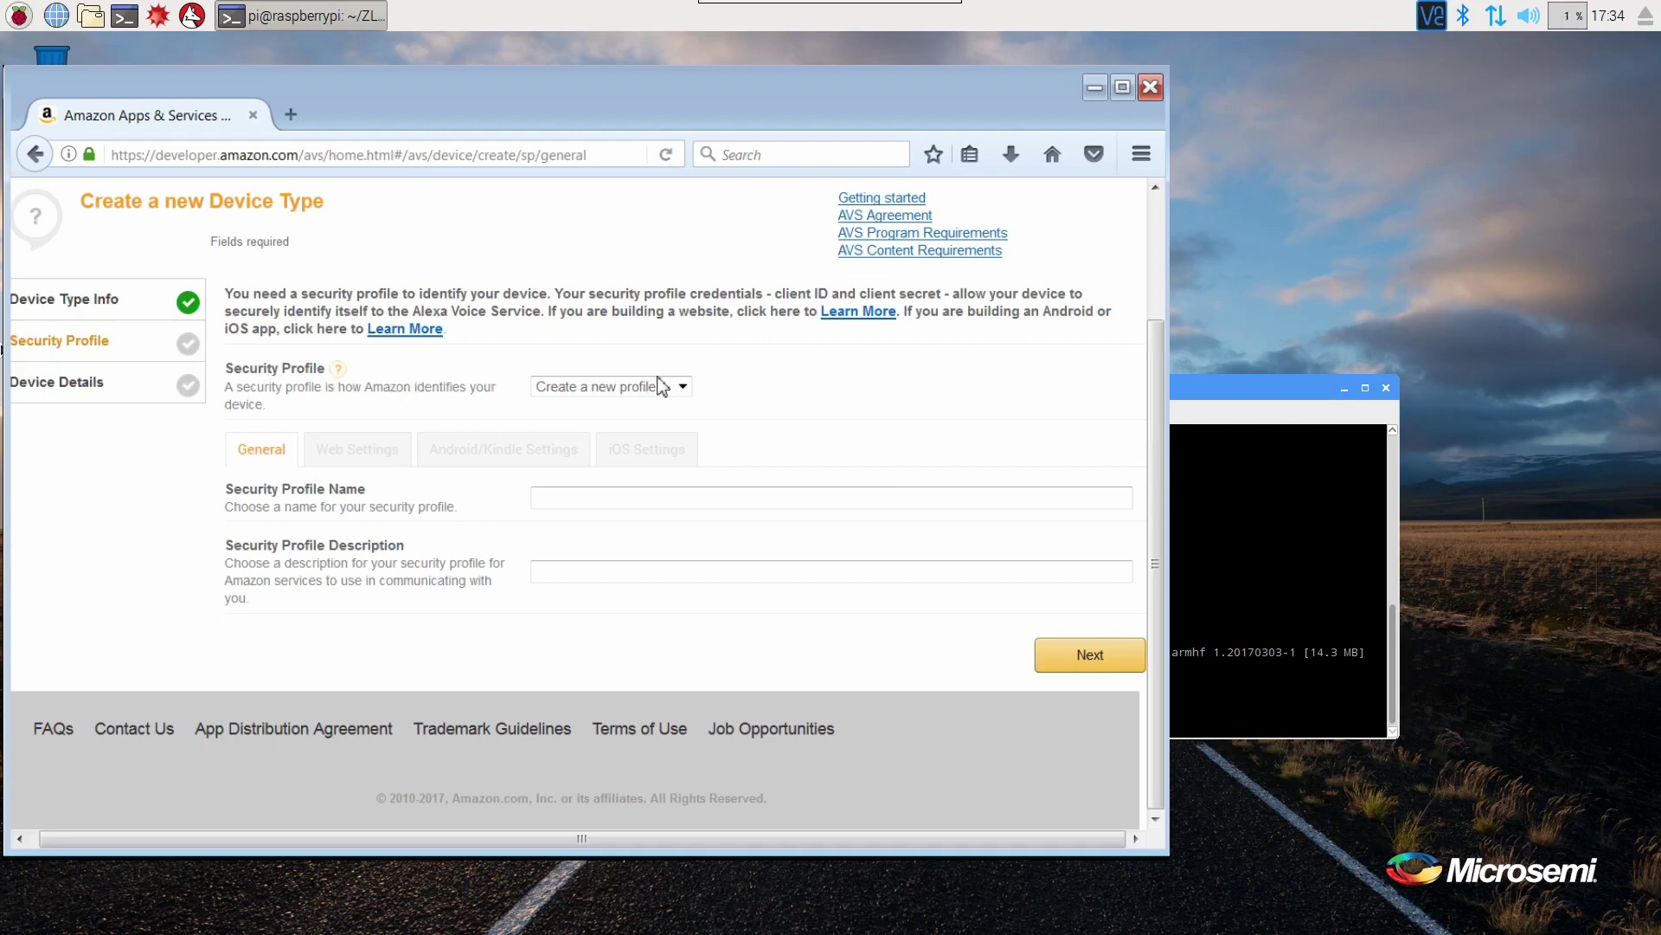
click(545, 500)
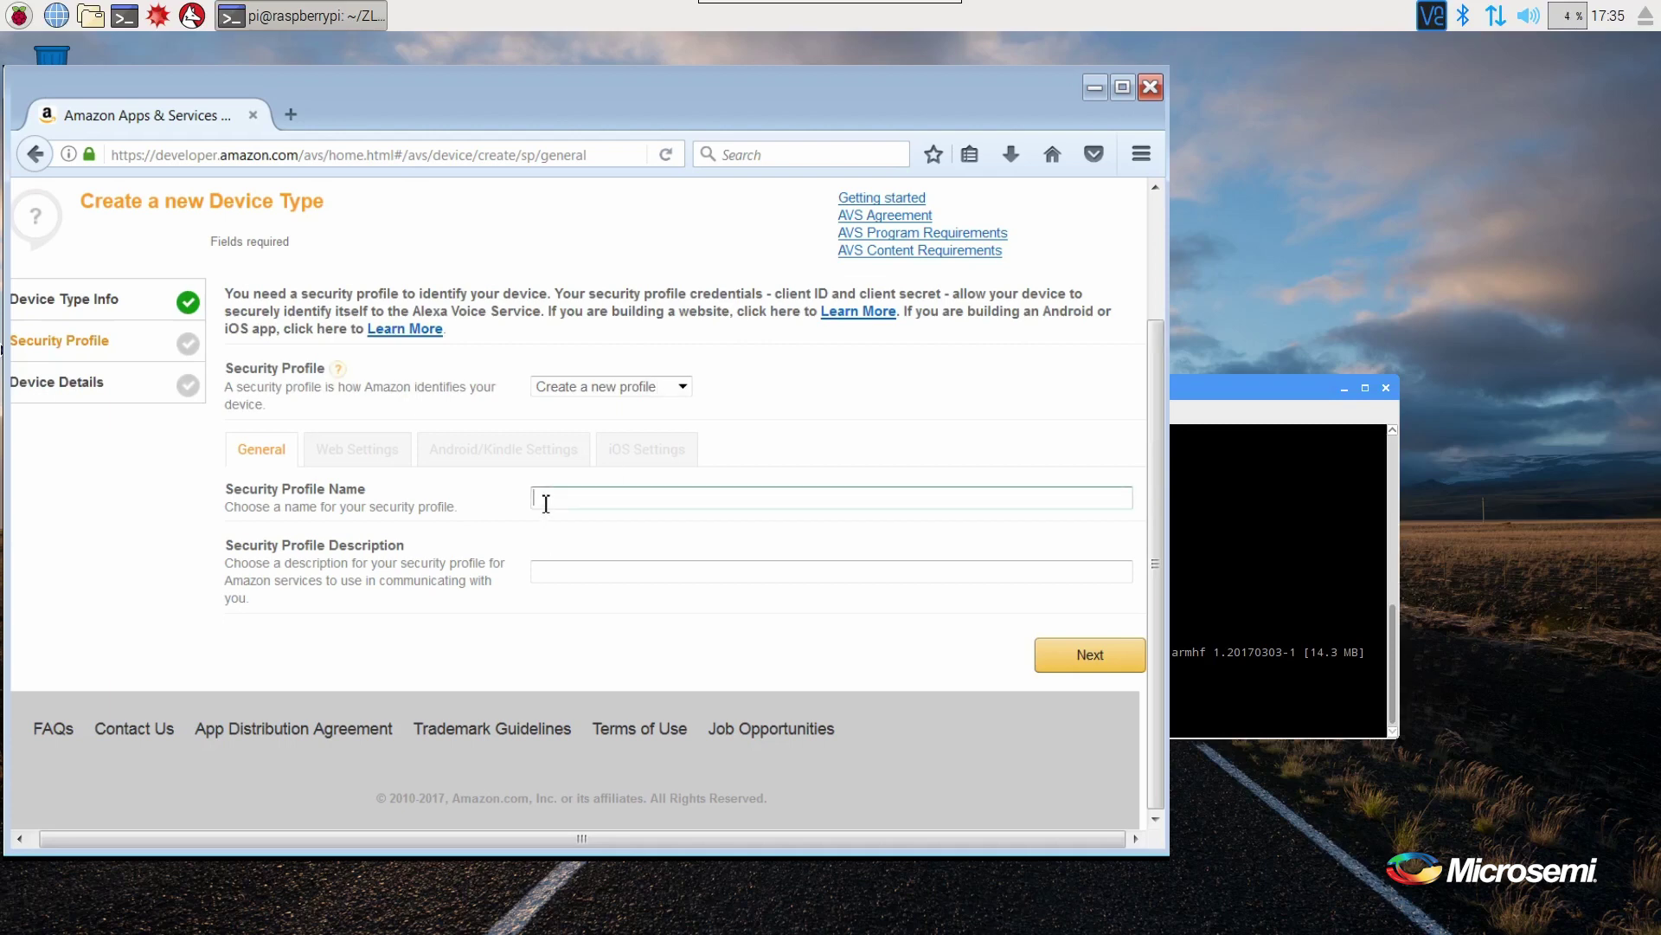
text(ZLK38AVS )
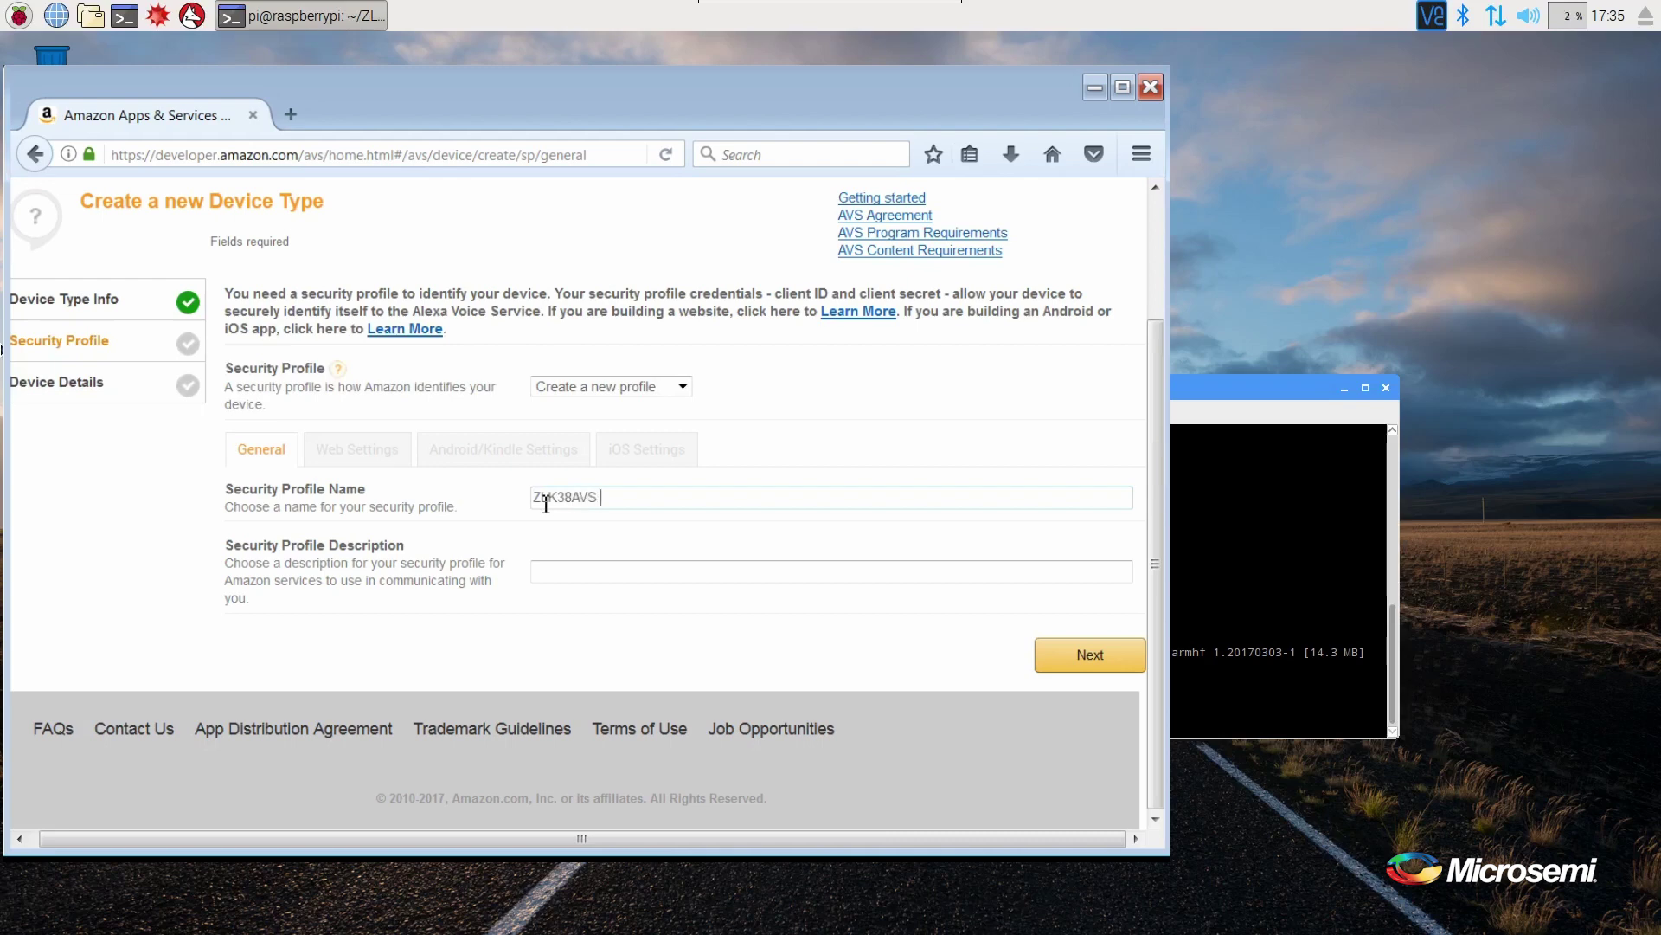
text(Security Profile 1)
click(577, 571)
text(ZLK38AVS Security Profile 1)
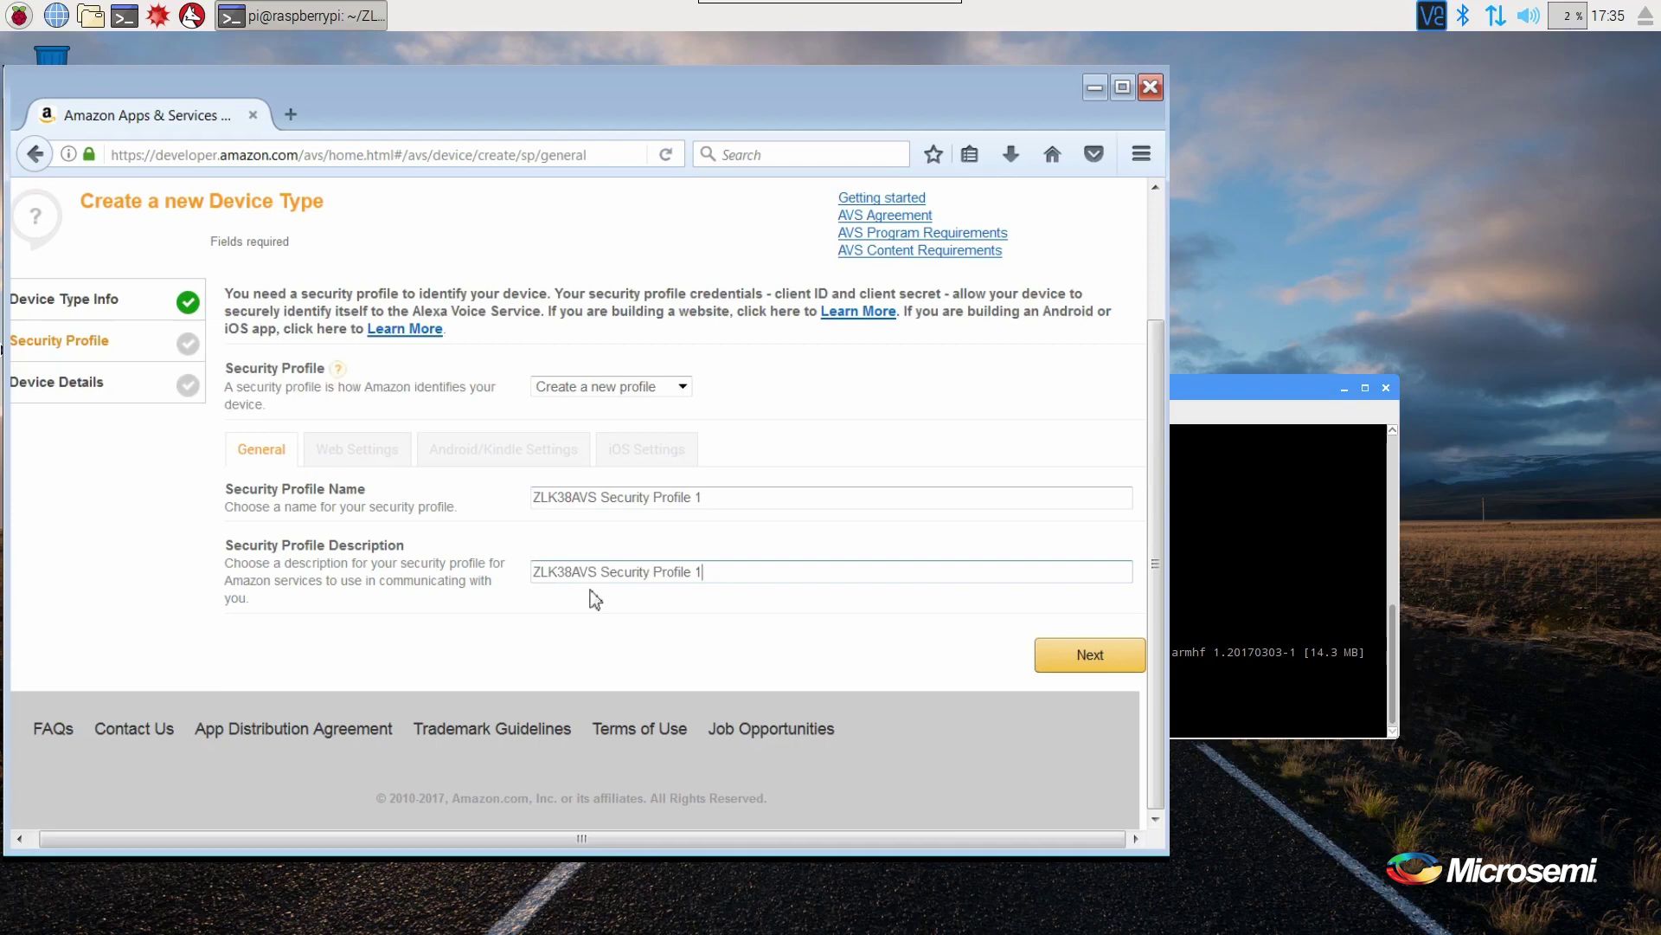
click(1069, 660)
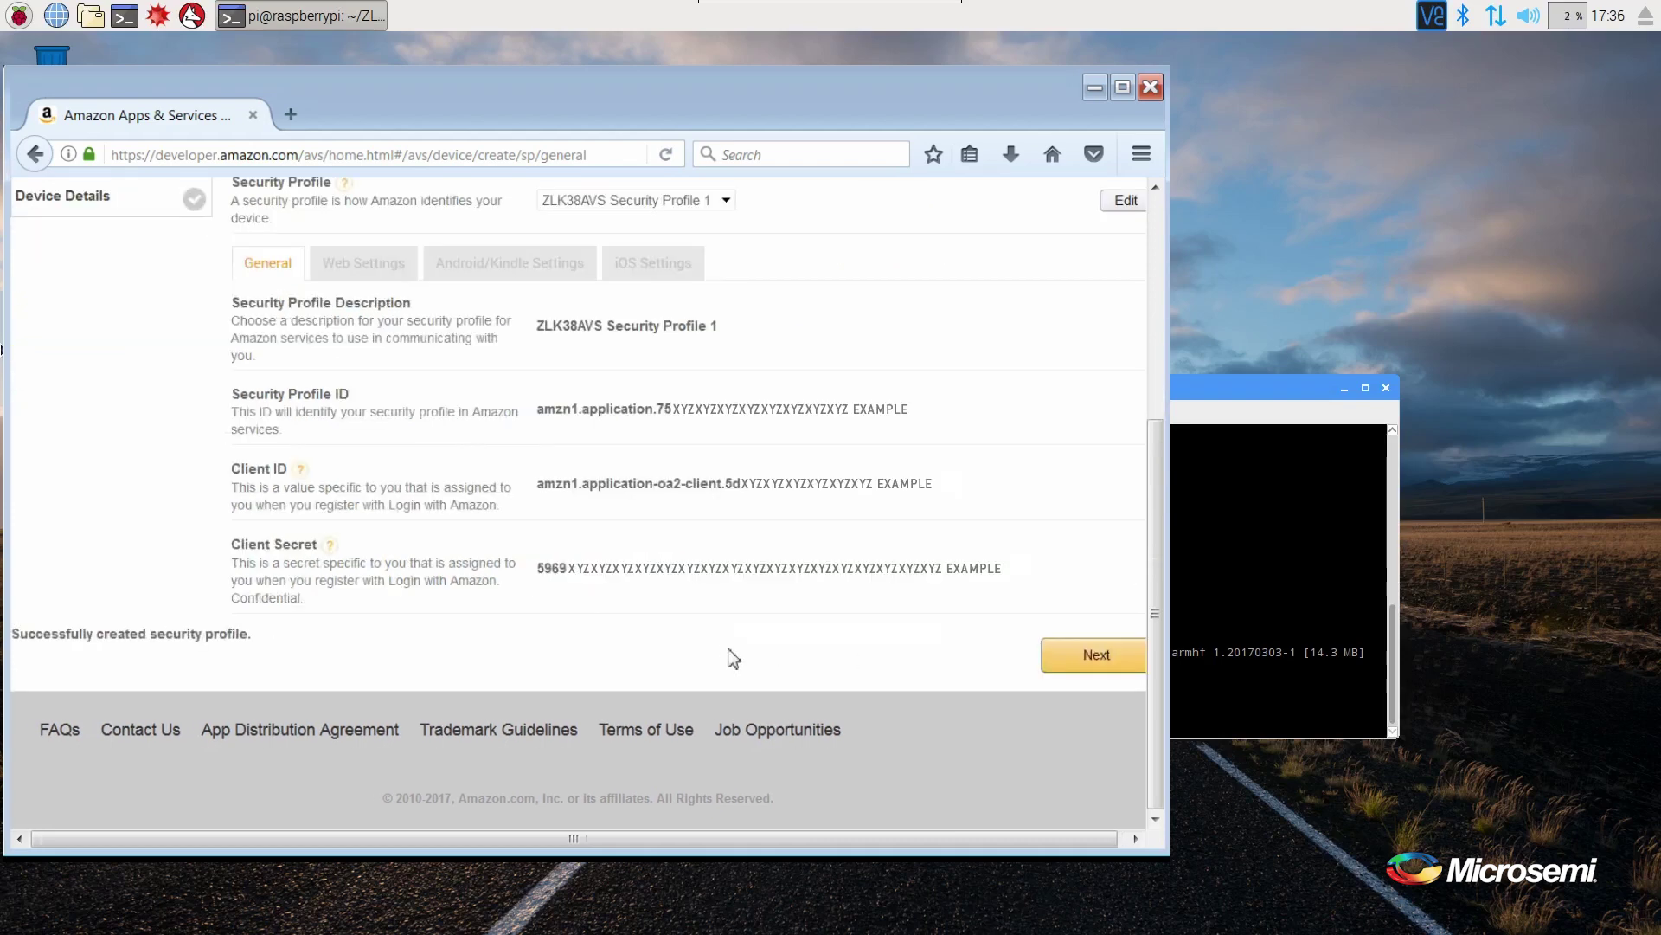
scroll(734, 659, up, 3)
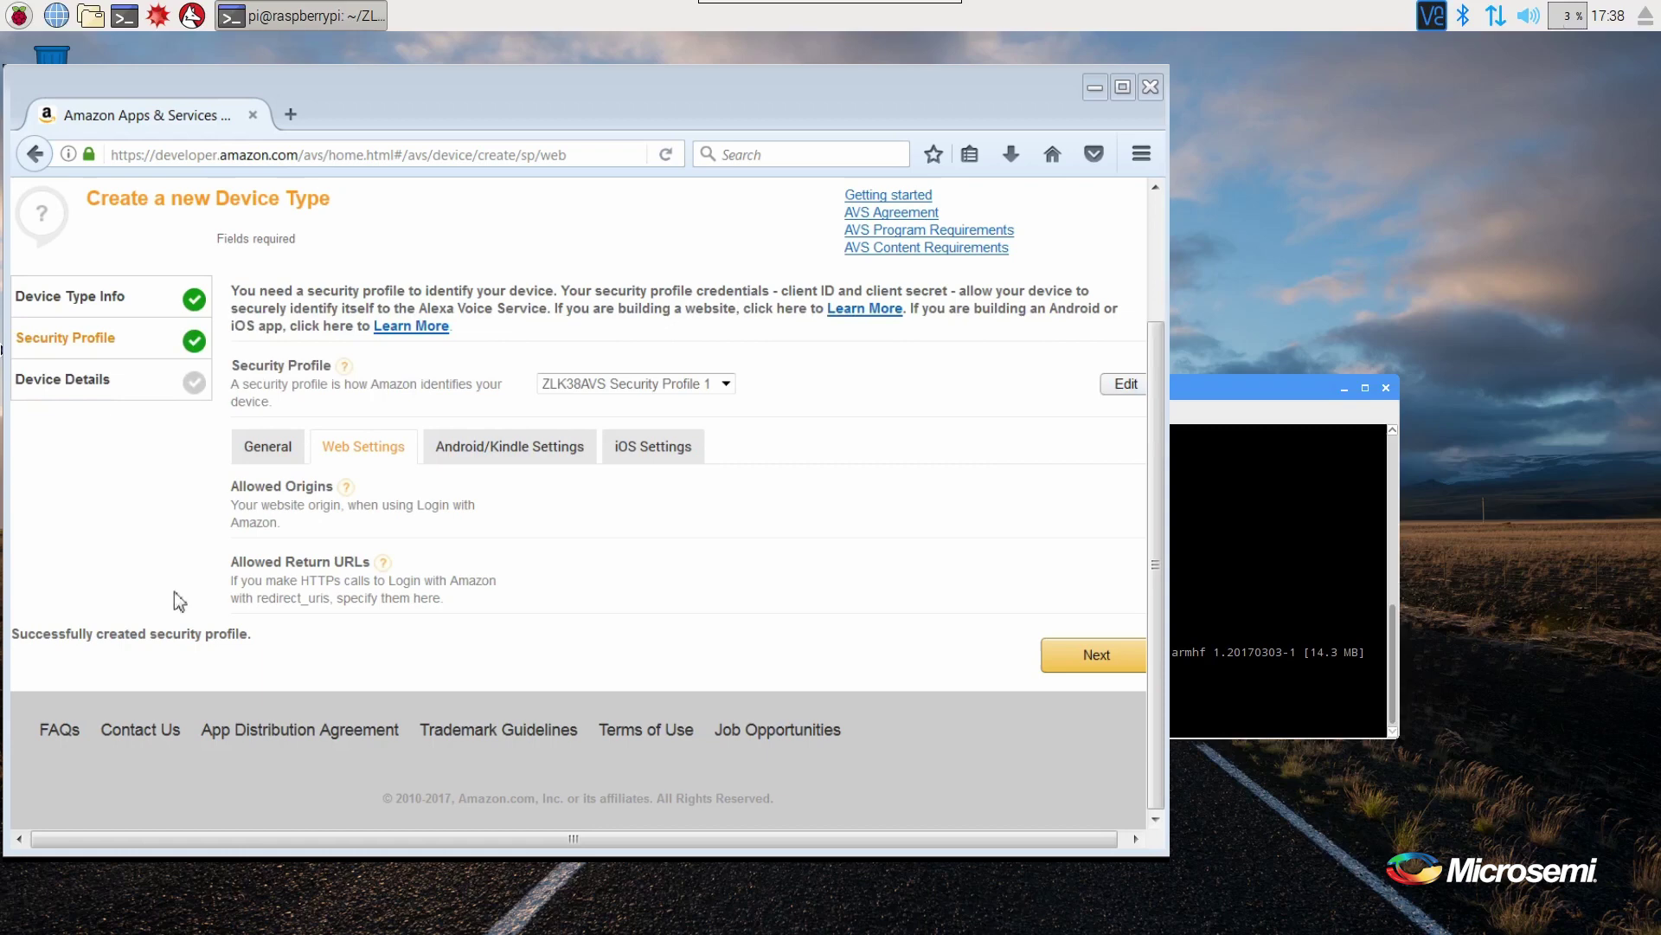
click(1128, 385)
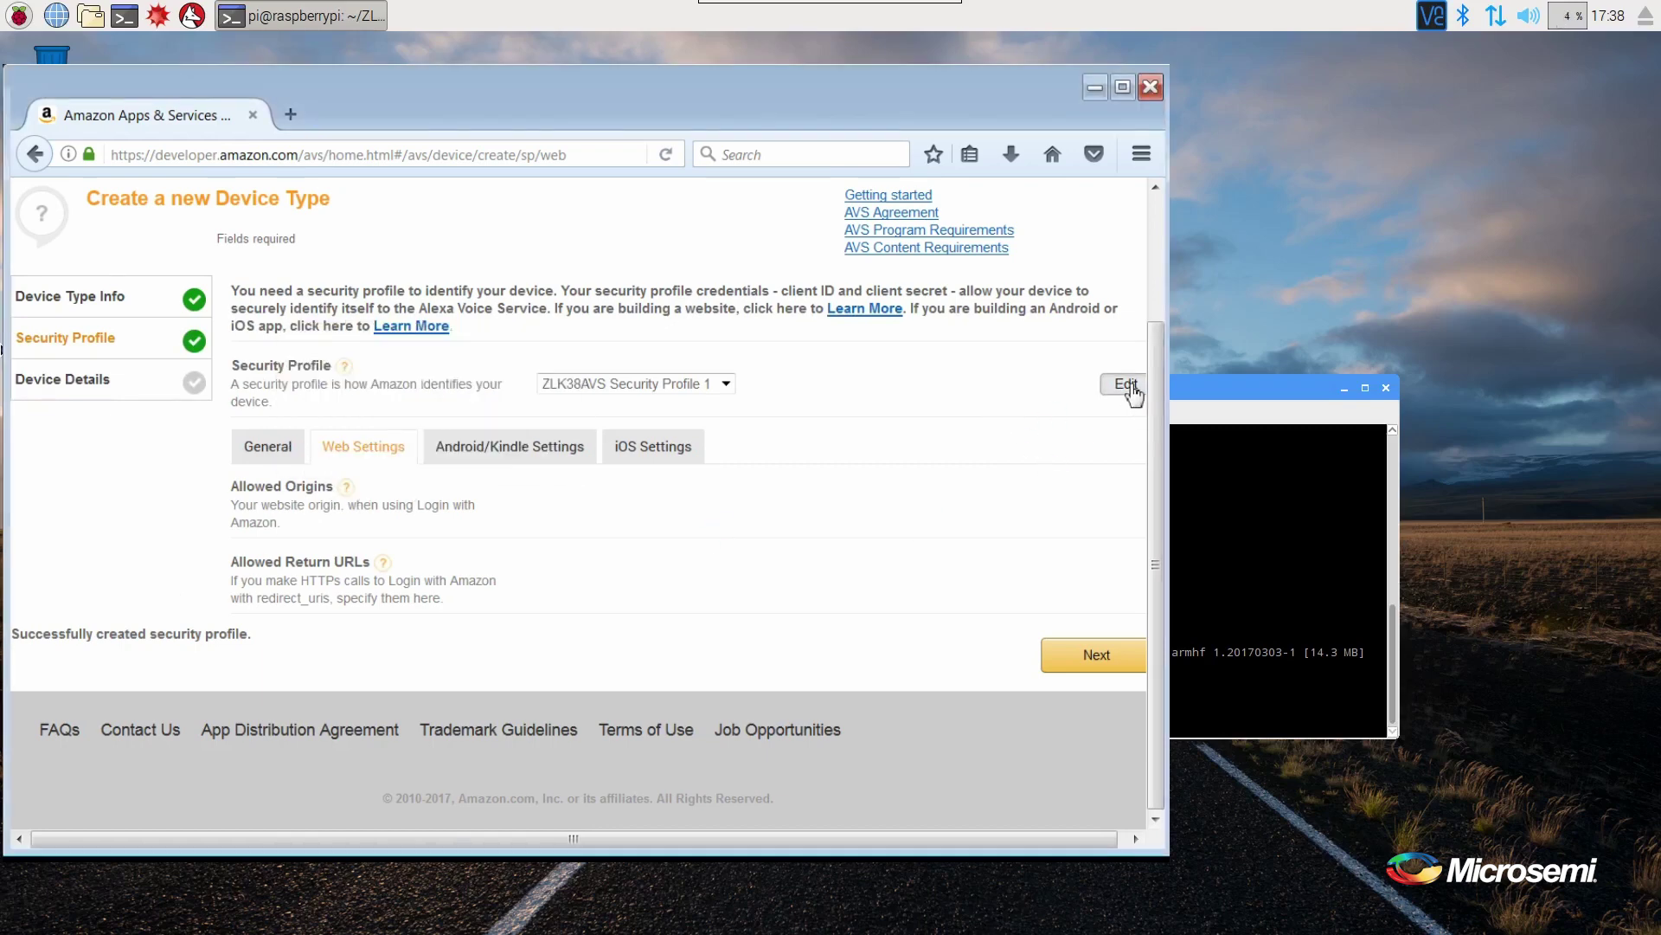
click(1129, 387)
click(597, 502)
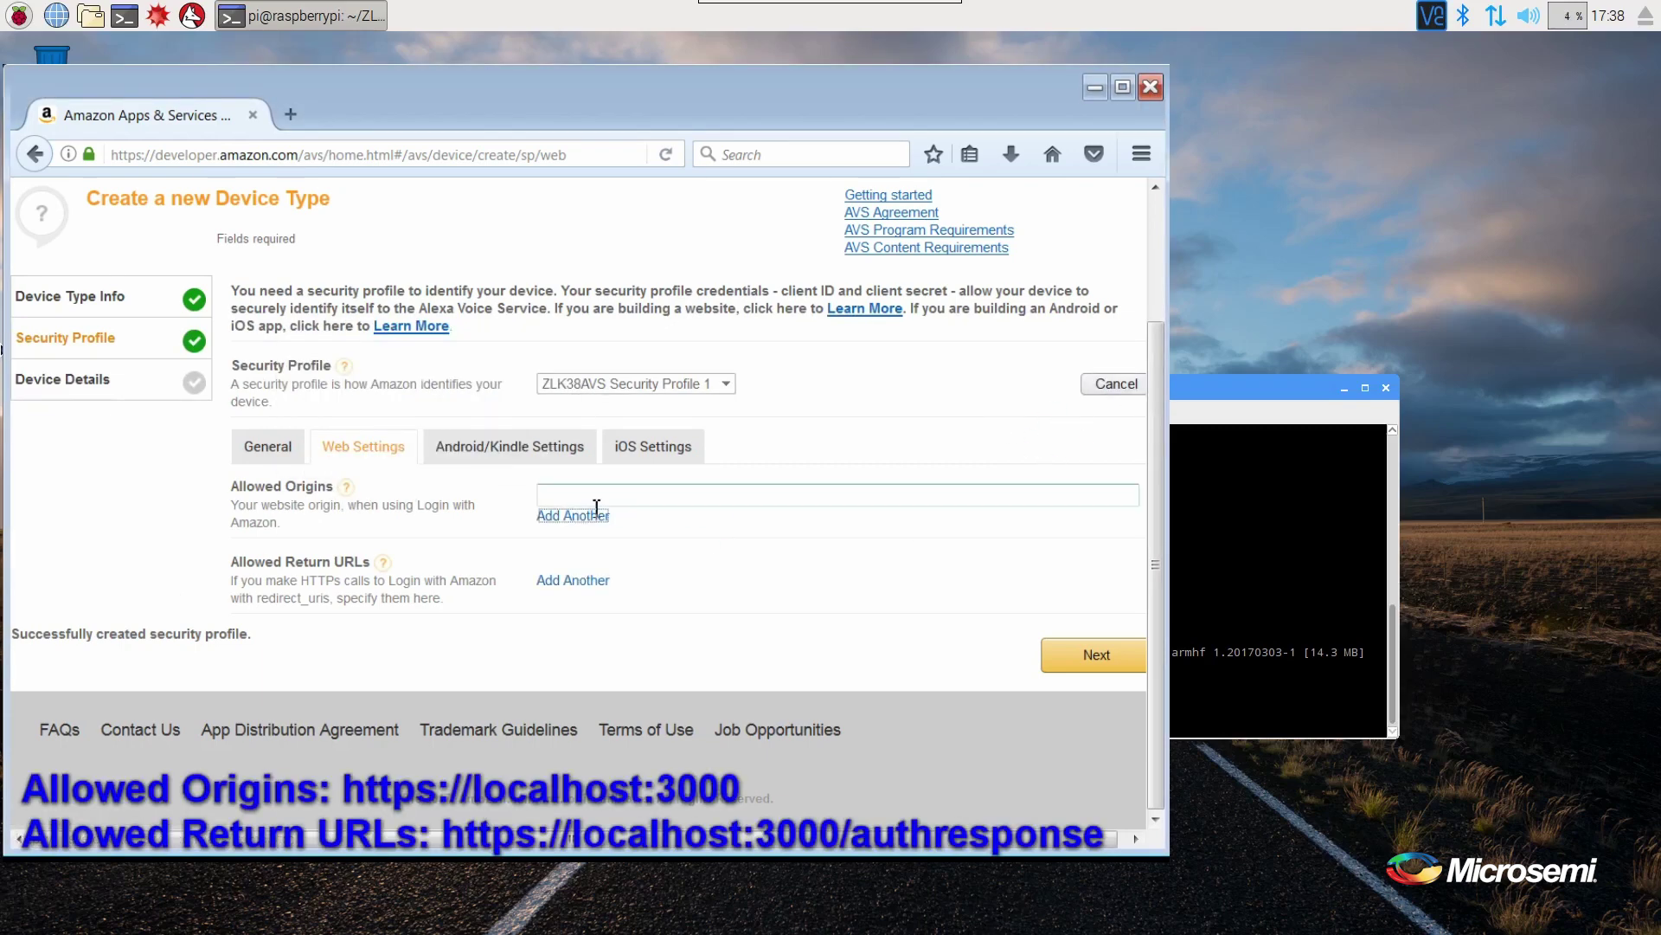
click(591, 499)
text(https://localhost:3000)
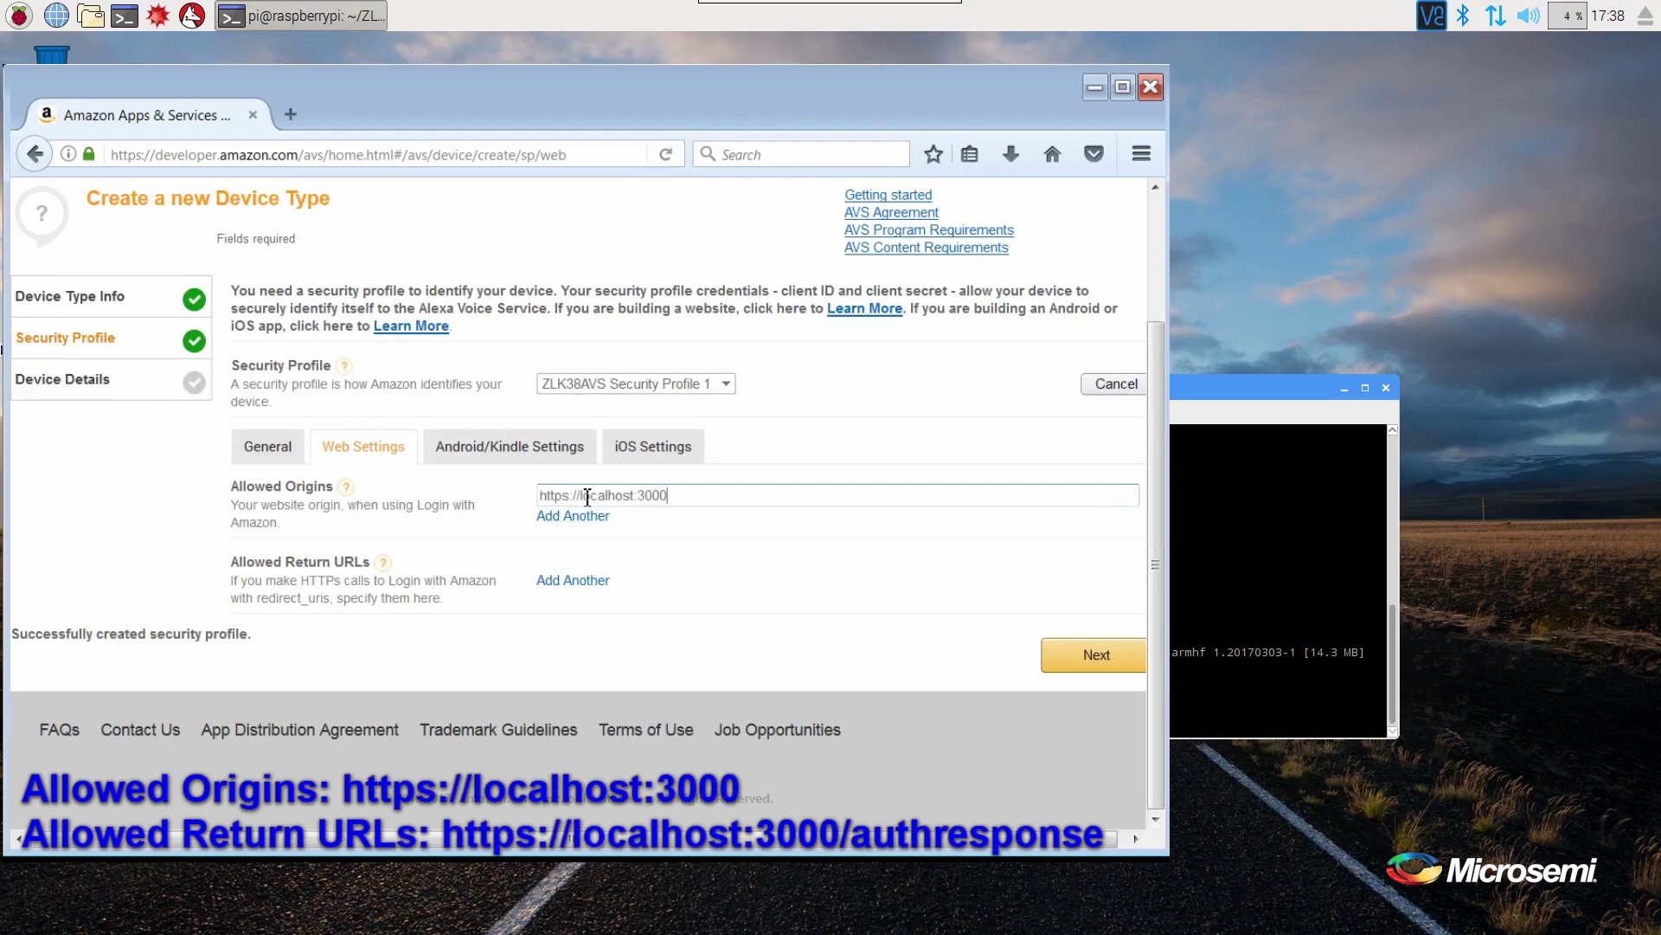
click(563, 583)
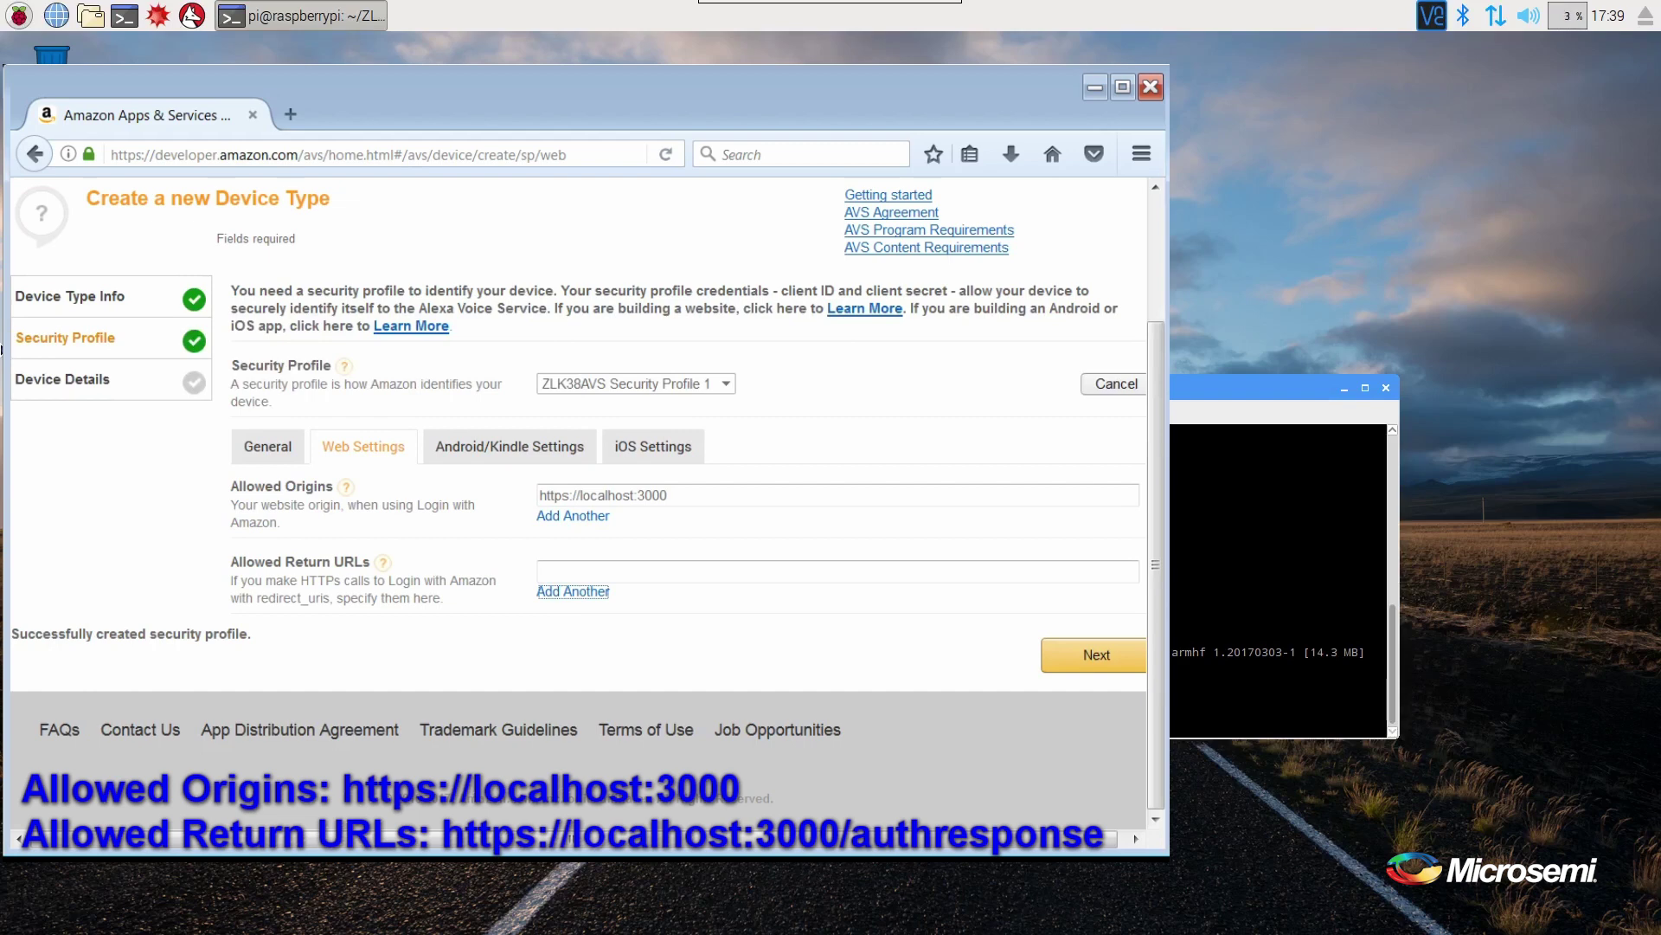
key(alt+Tab)
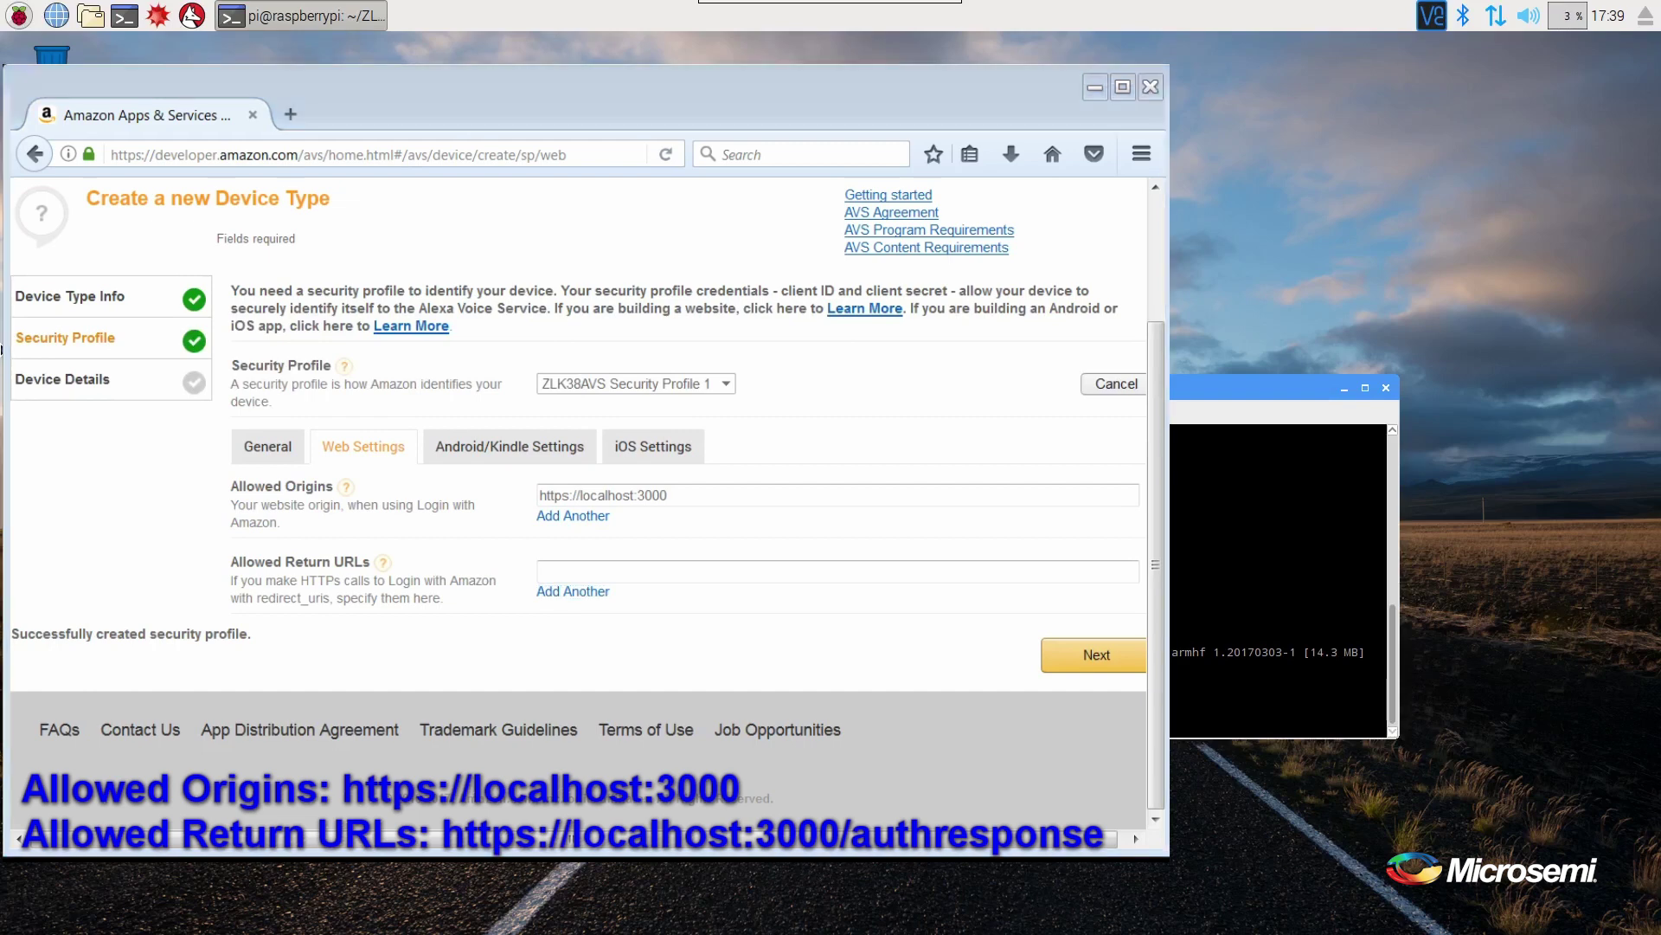
click(586, 571)
text(https://localhost:3000/authresponse)
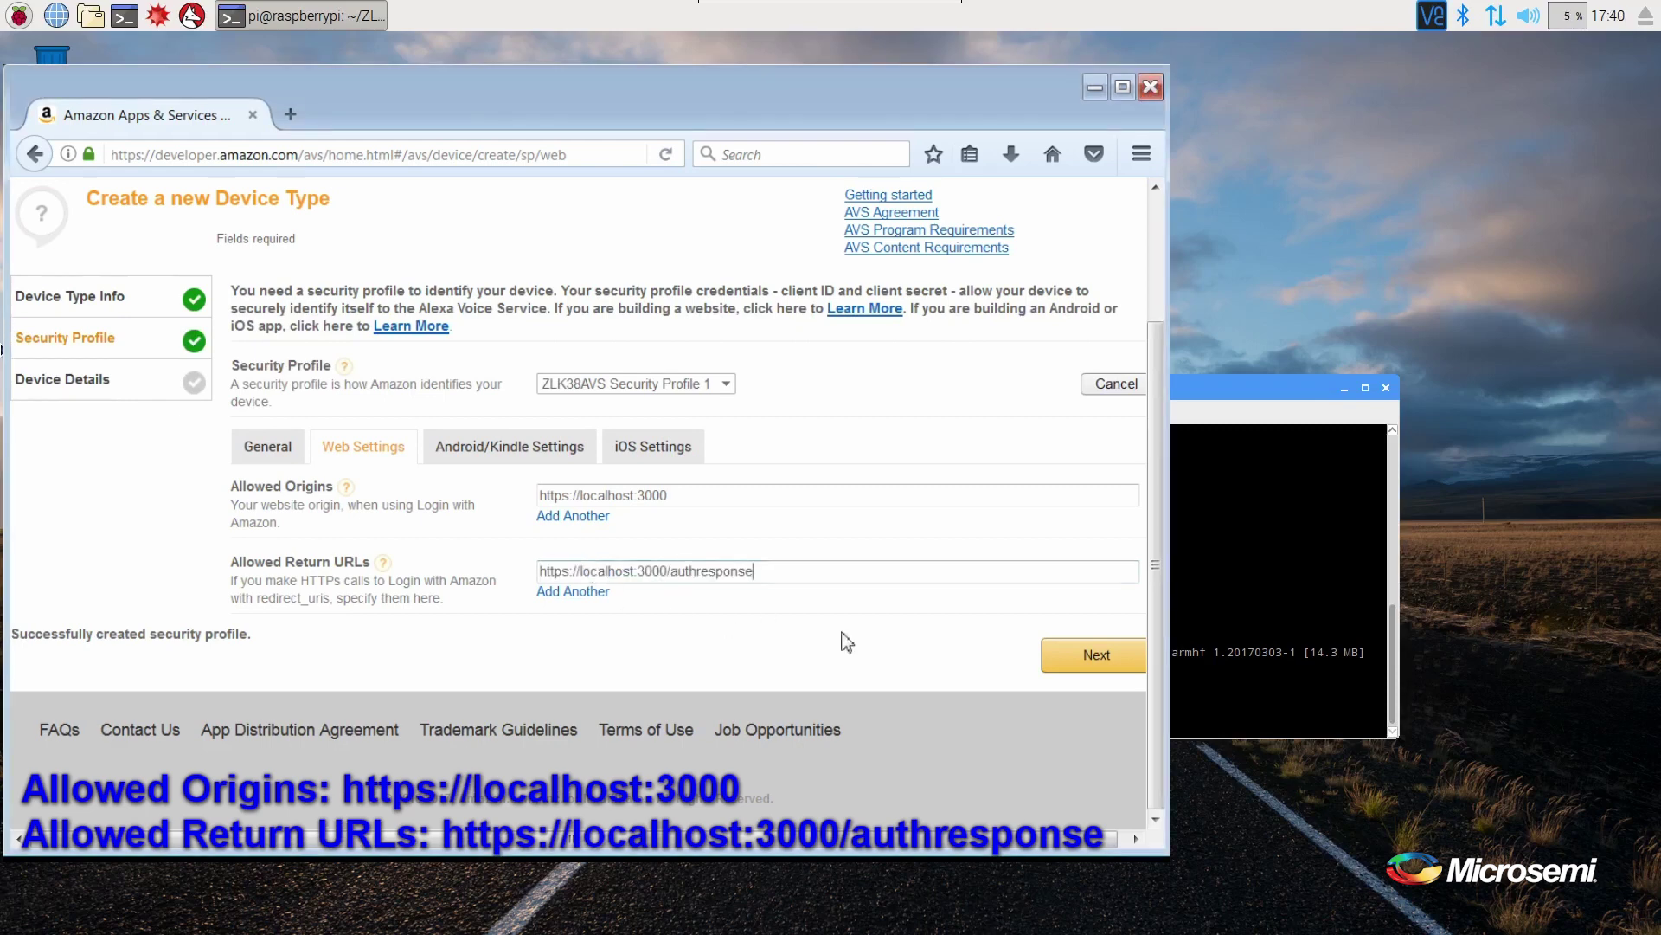
click(1101, 662)
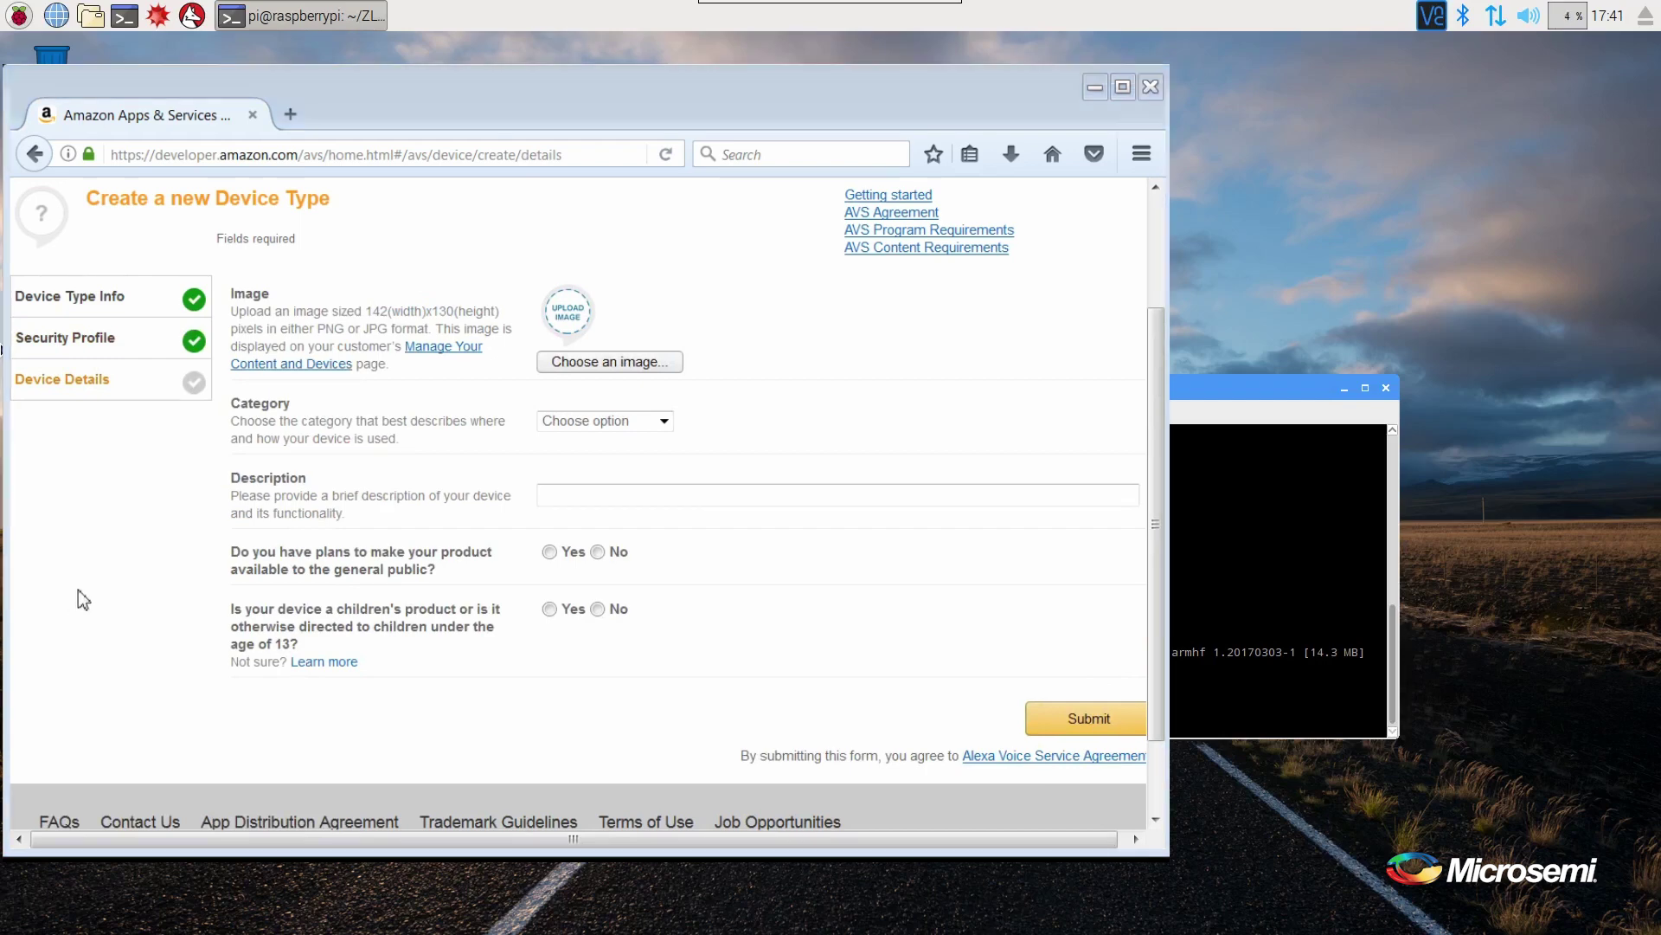
Set category Other, description 'MicroSemi Test Device', answer No to both questions, and submit.
click(609, 421)
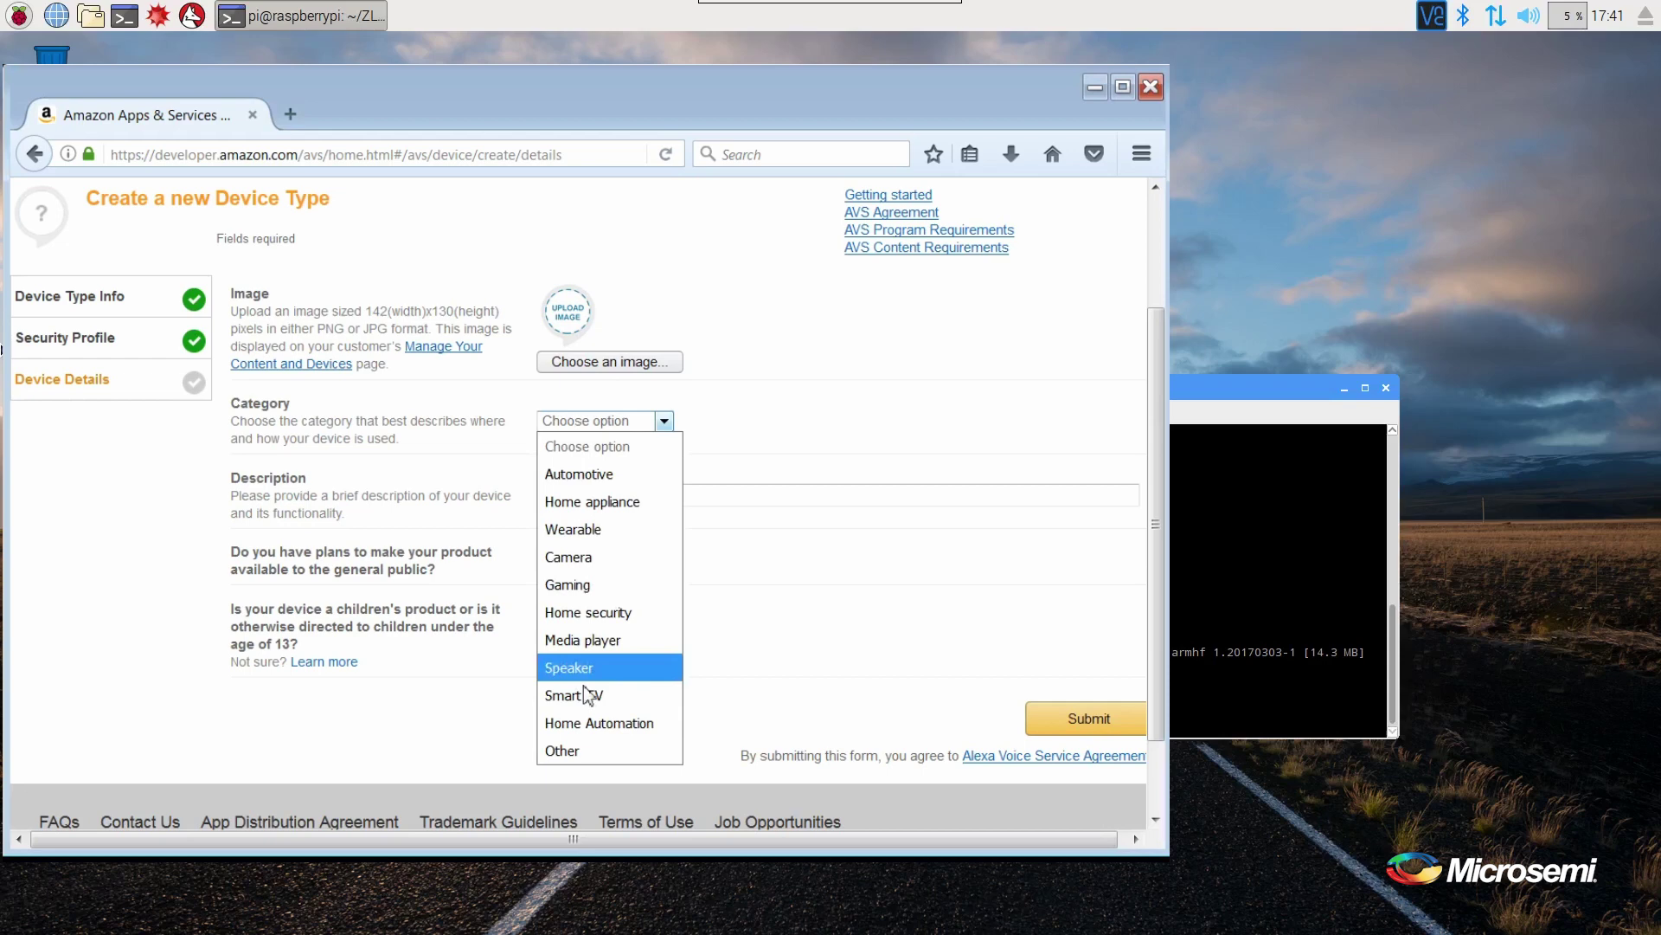
click(569, 742)
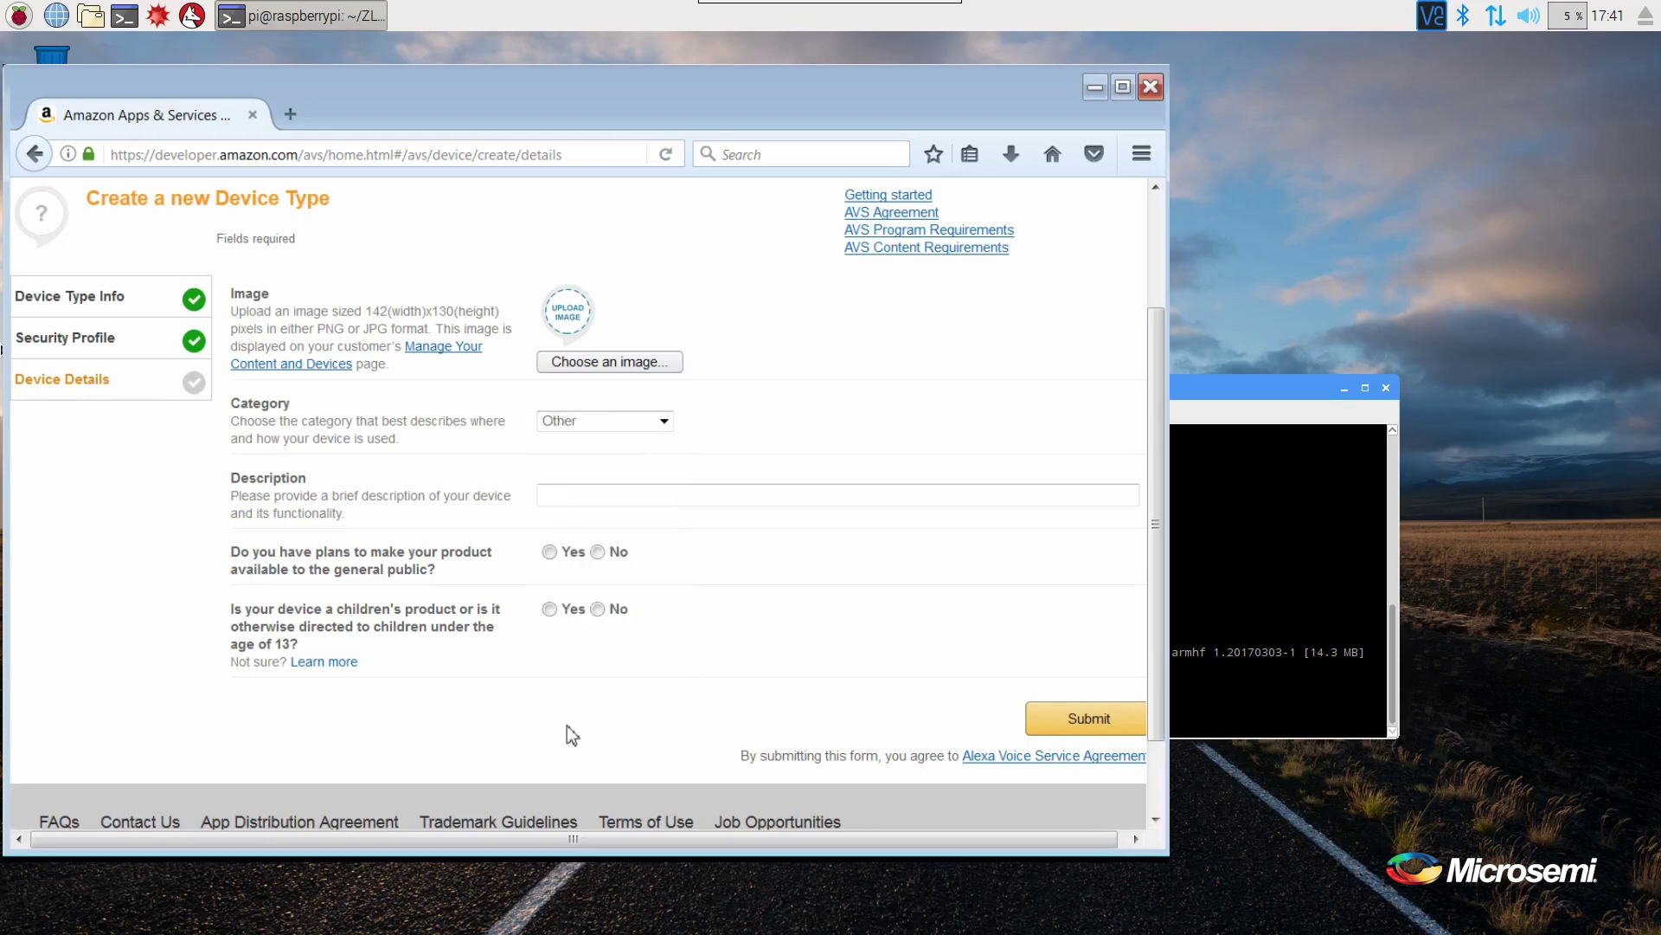
click(566, 495)
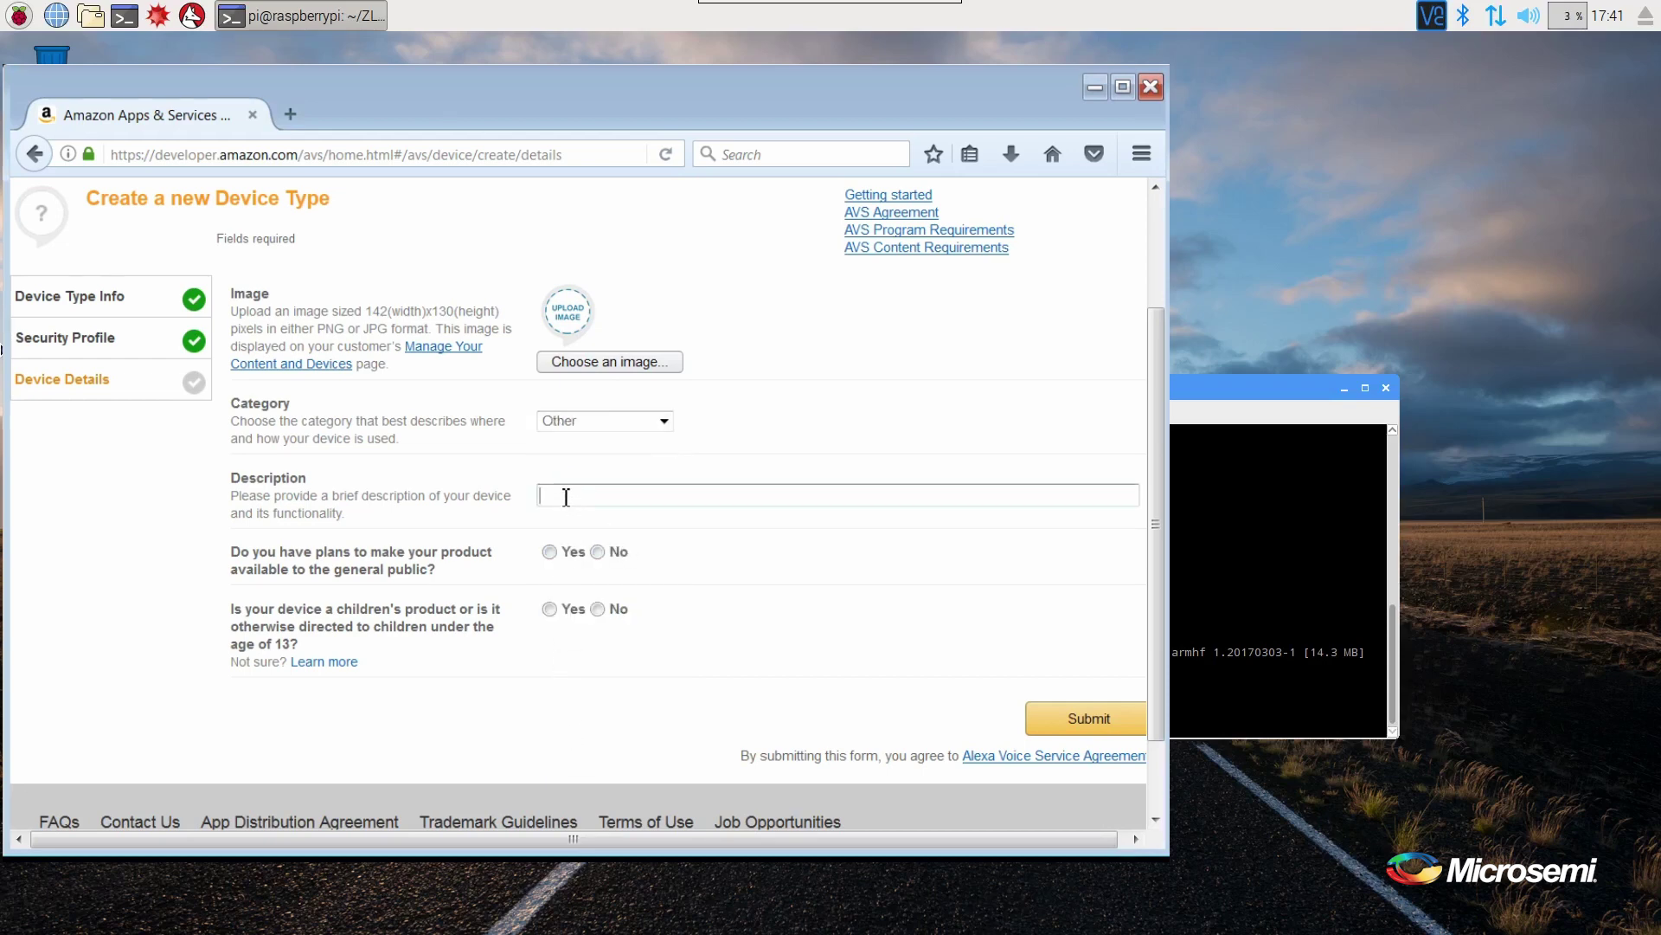
text(MicroSemi Test Device)
click(597, 552)
click(597, 609)
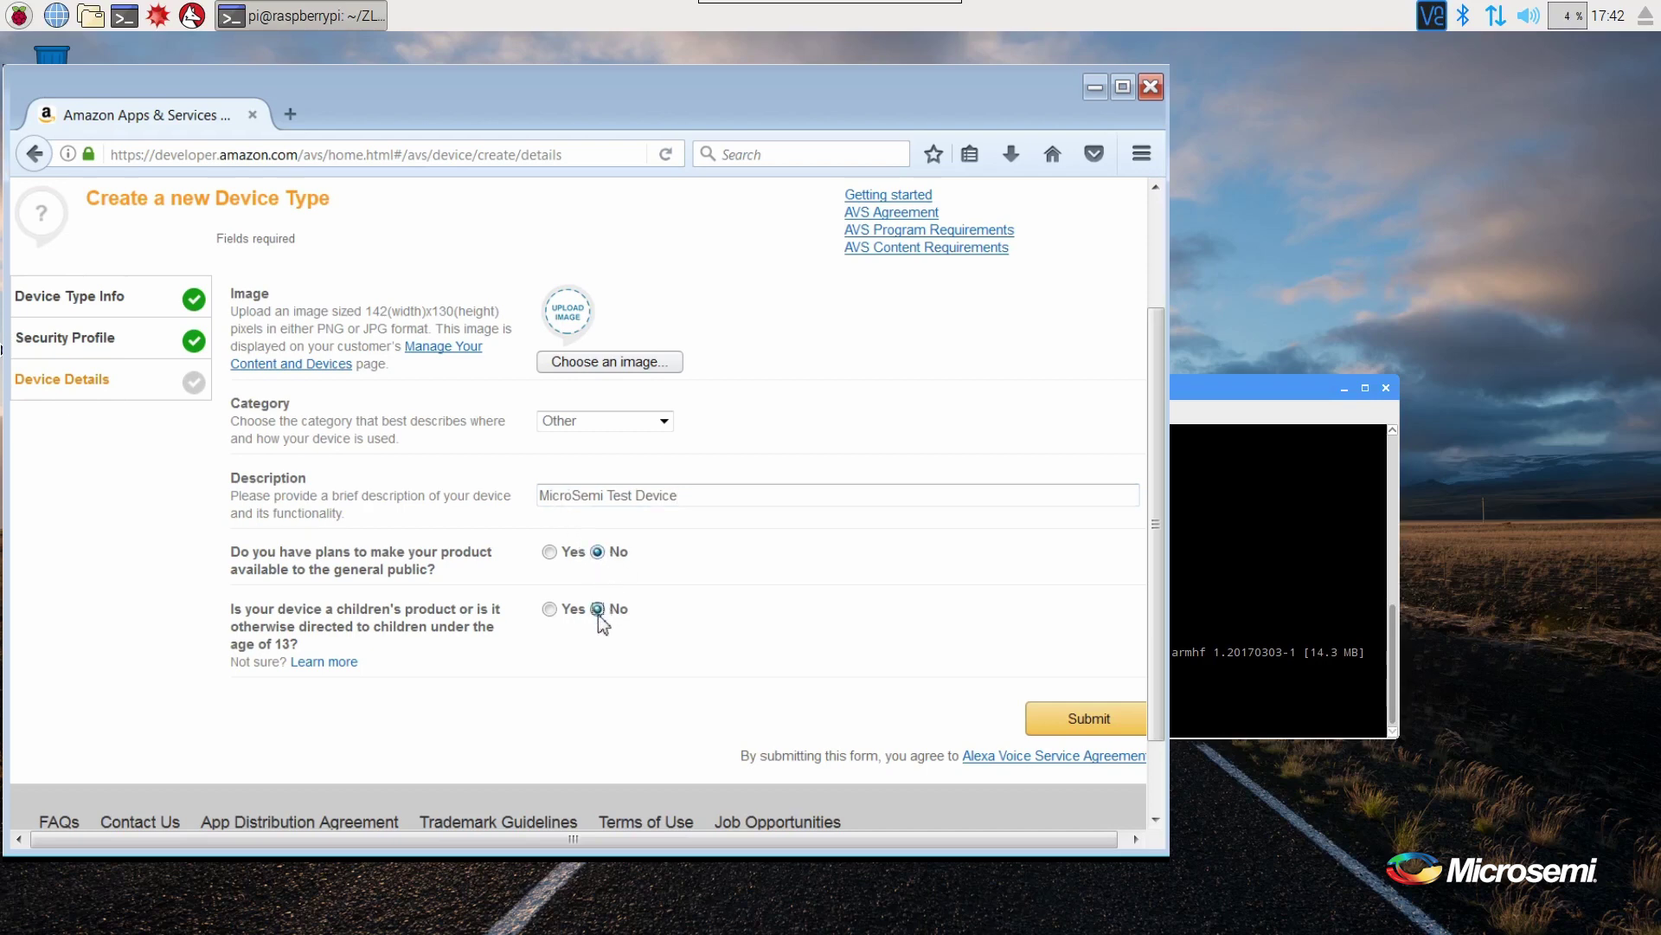
click(1061, 722)
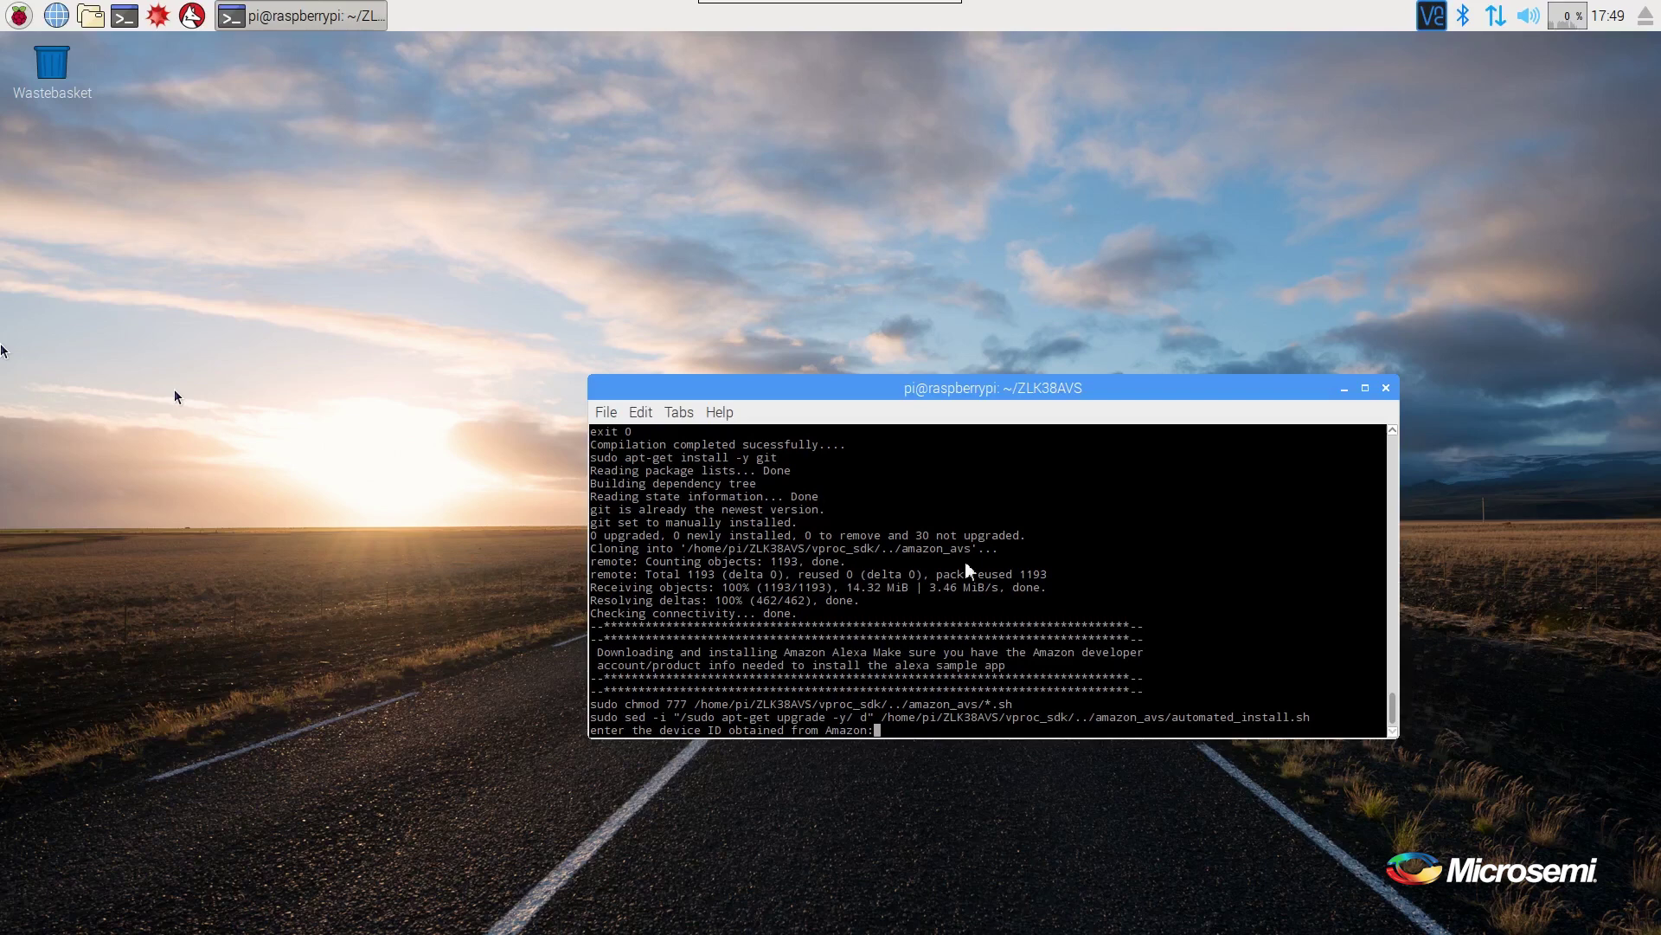
Enter ZLE38AVS as the installer's device ID, then find the security profile's credentials in the console.
text(ZLE38AVS)
key(Return)
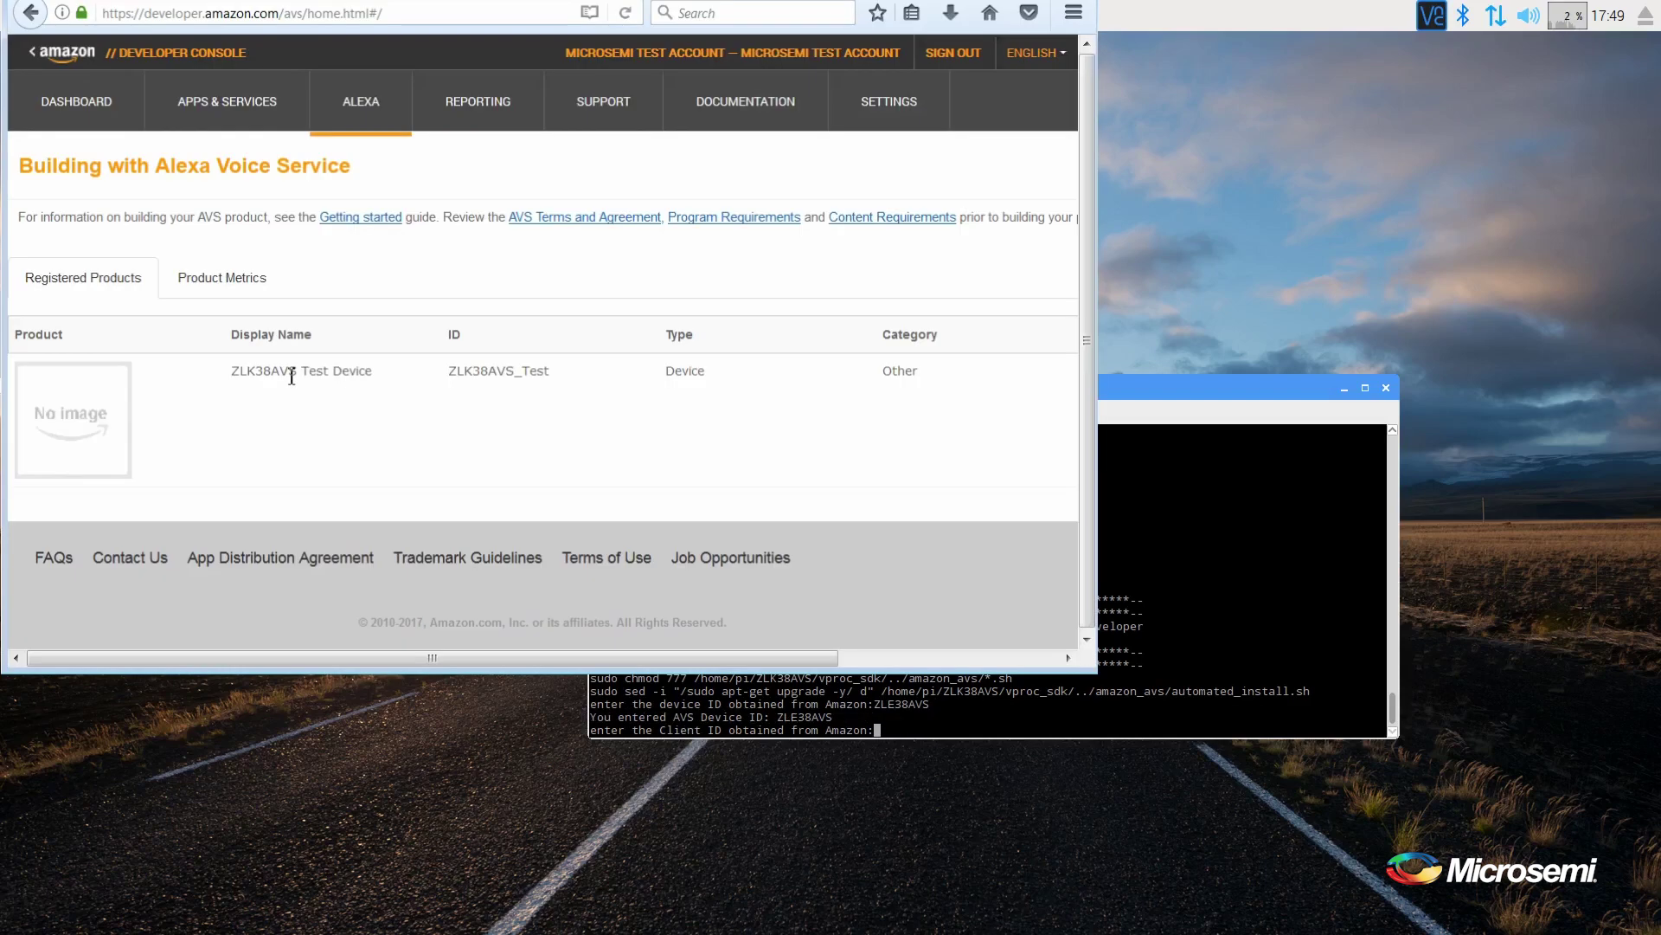
click(289, 371)
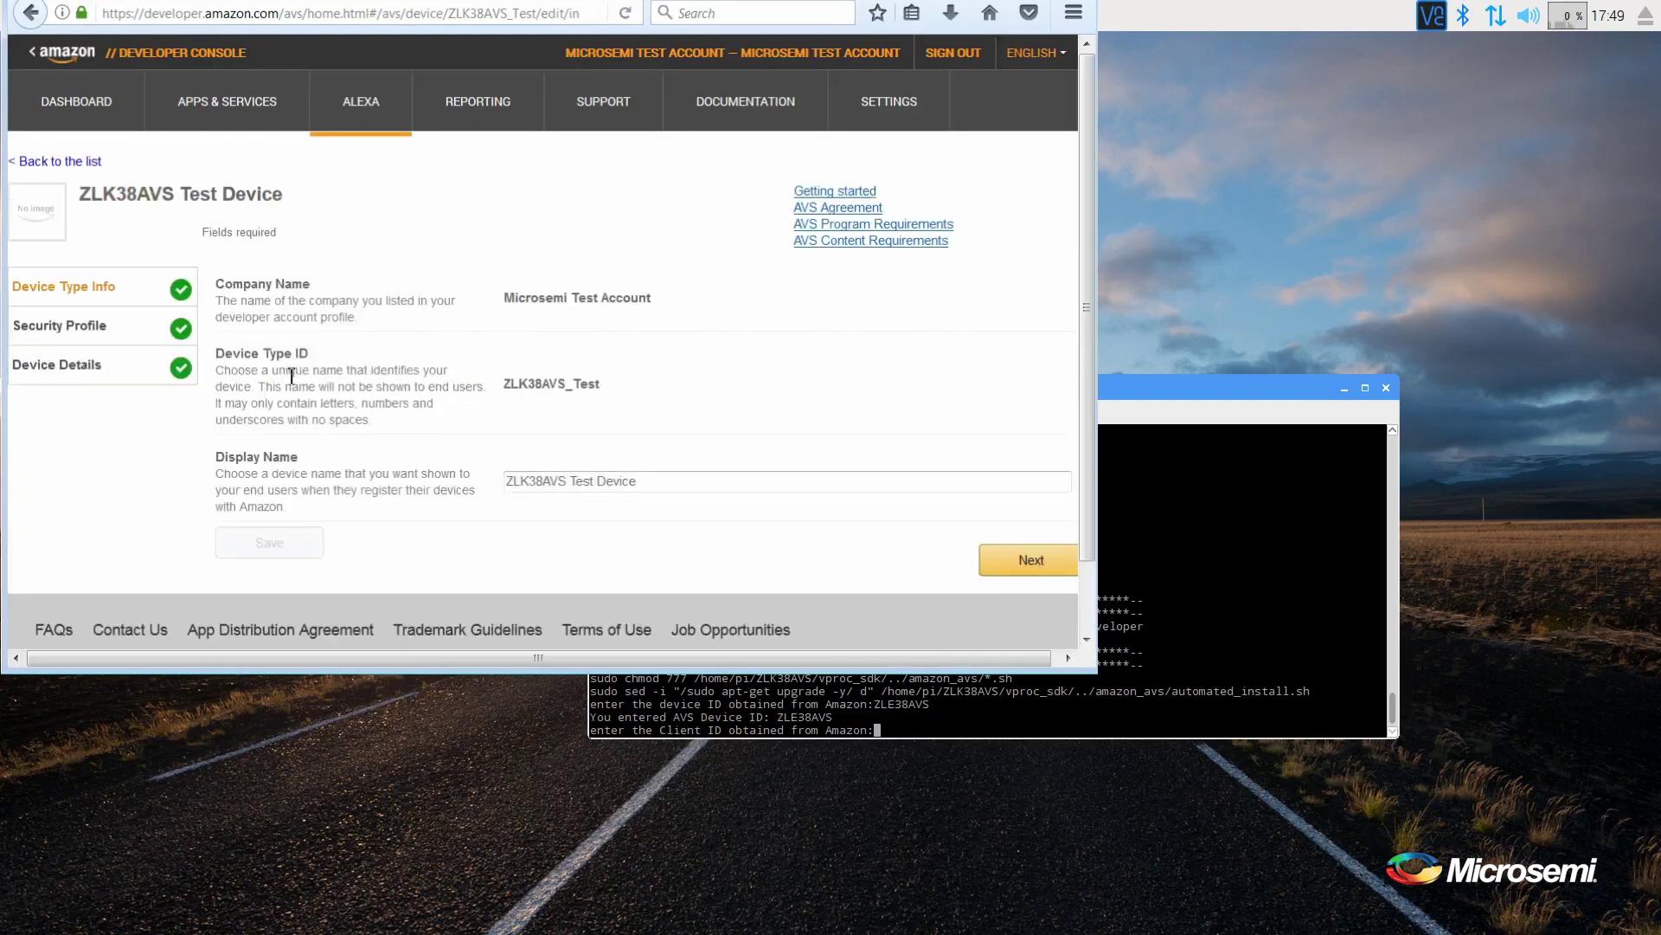
click(70, 331)
scroll(70, 332, down, 3)
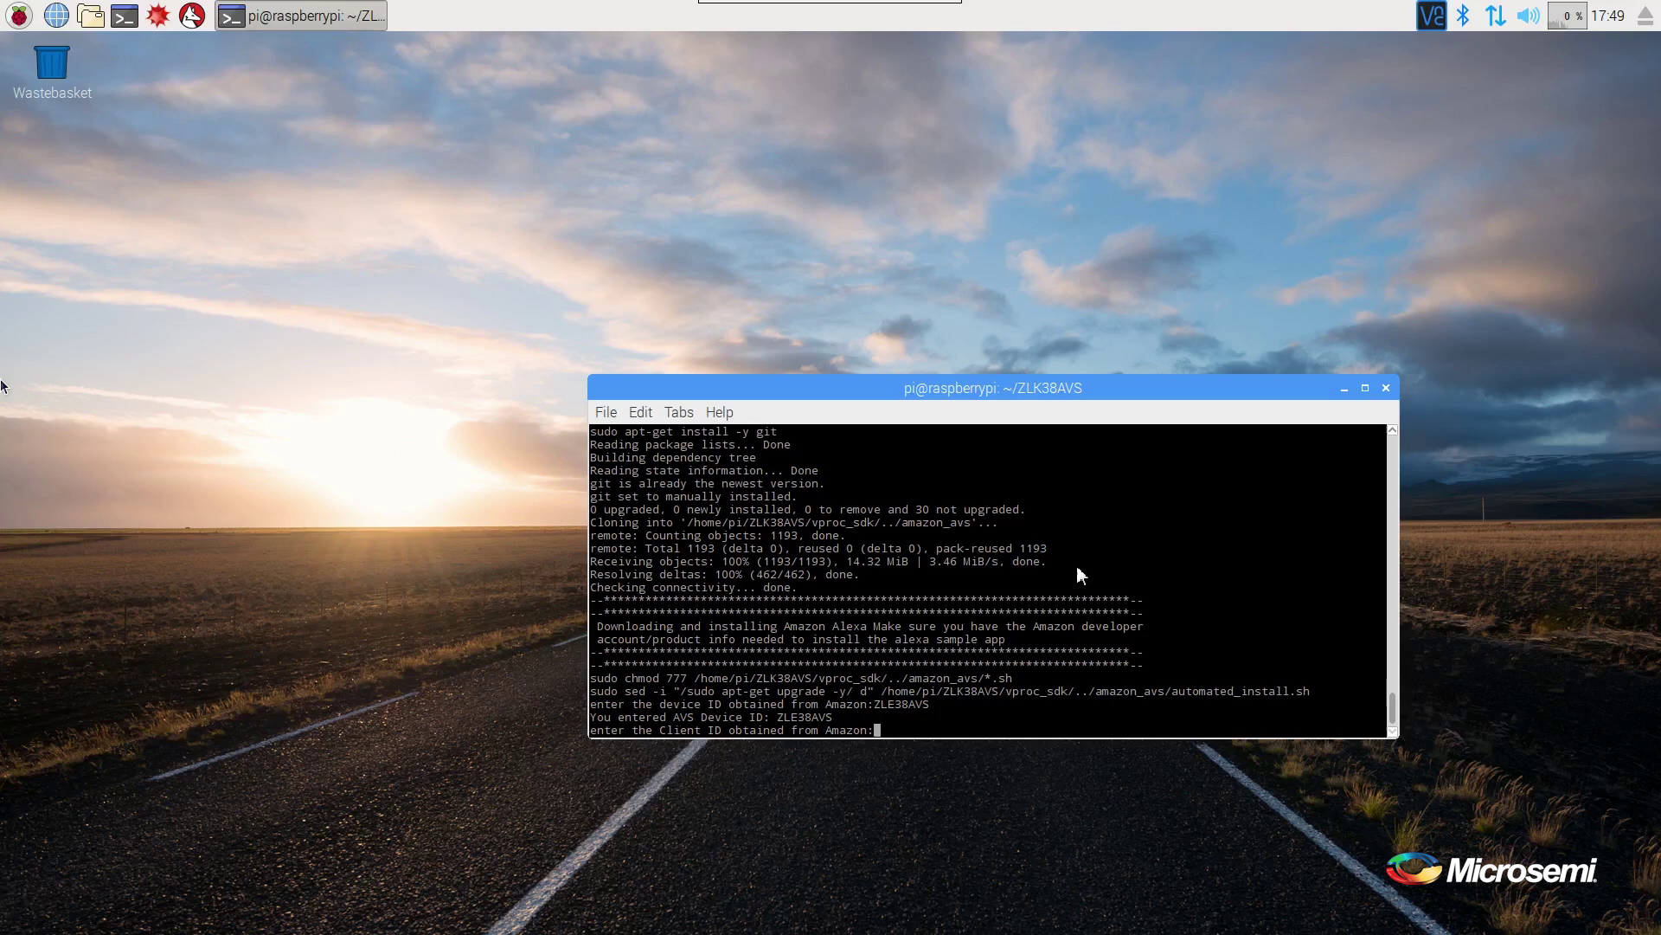
Paste the Client ID and Client Secret, then answer y to the licence, account and credentials prompts.
key(ctrl+shift+v)
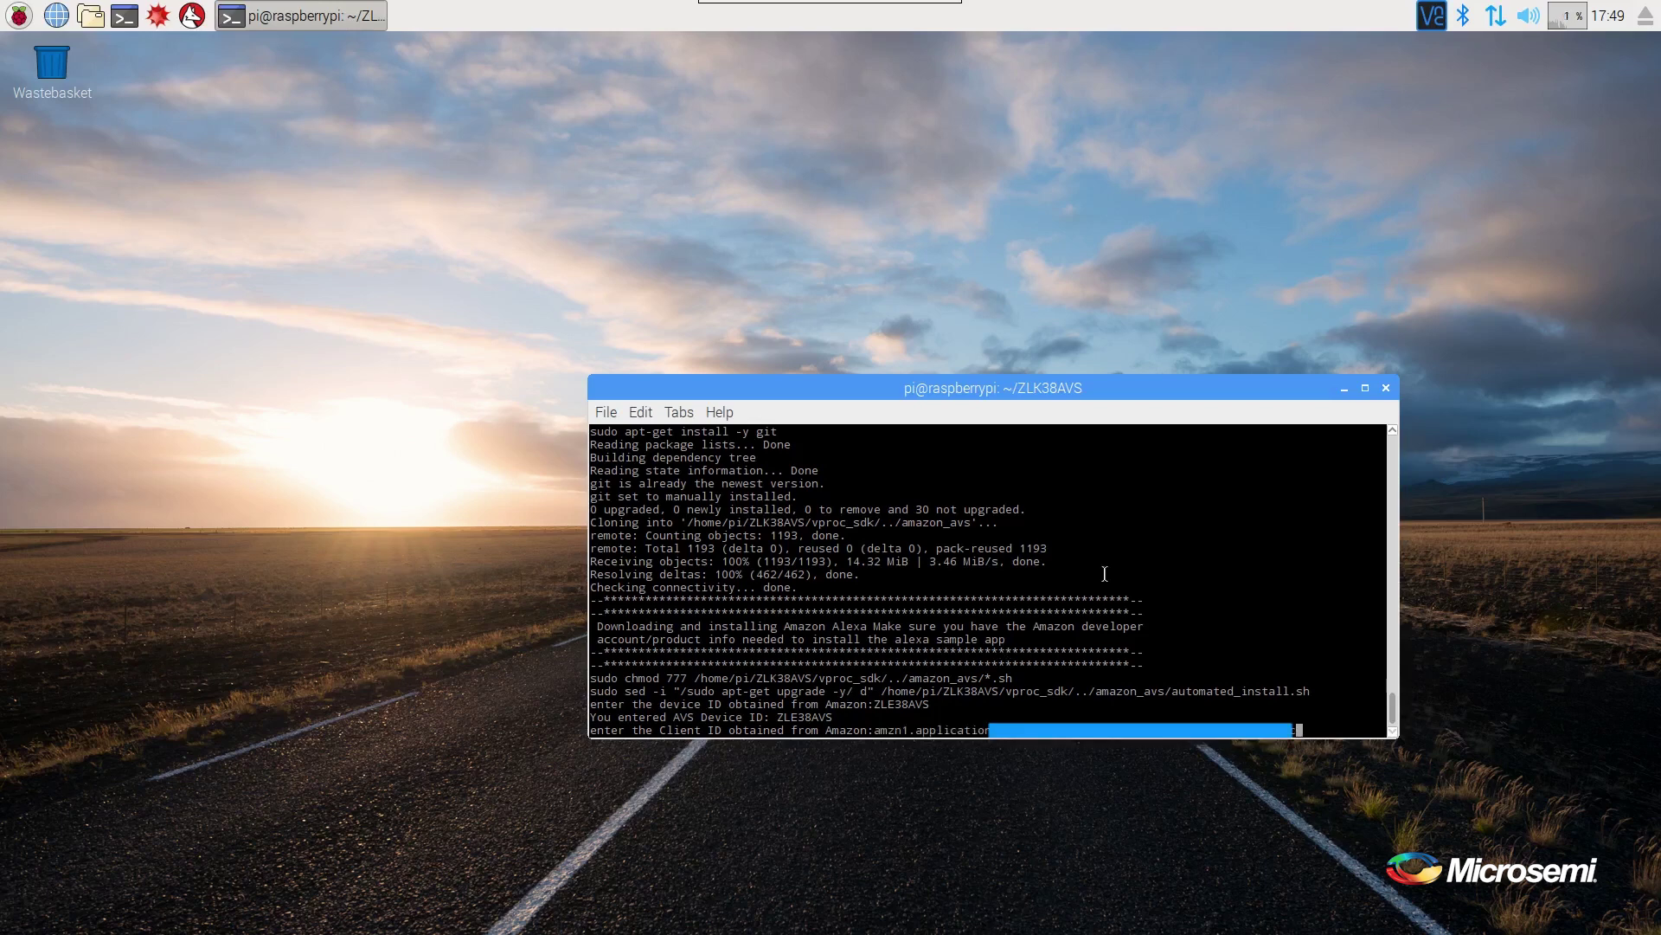
key(Return)
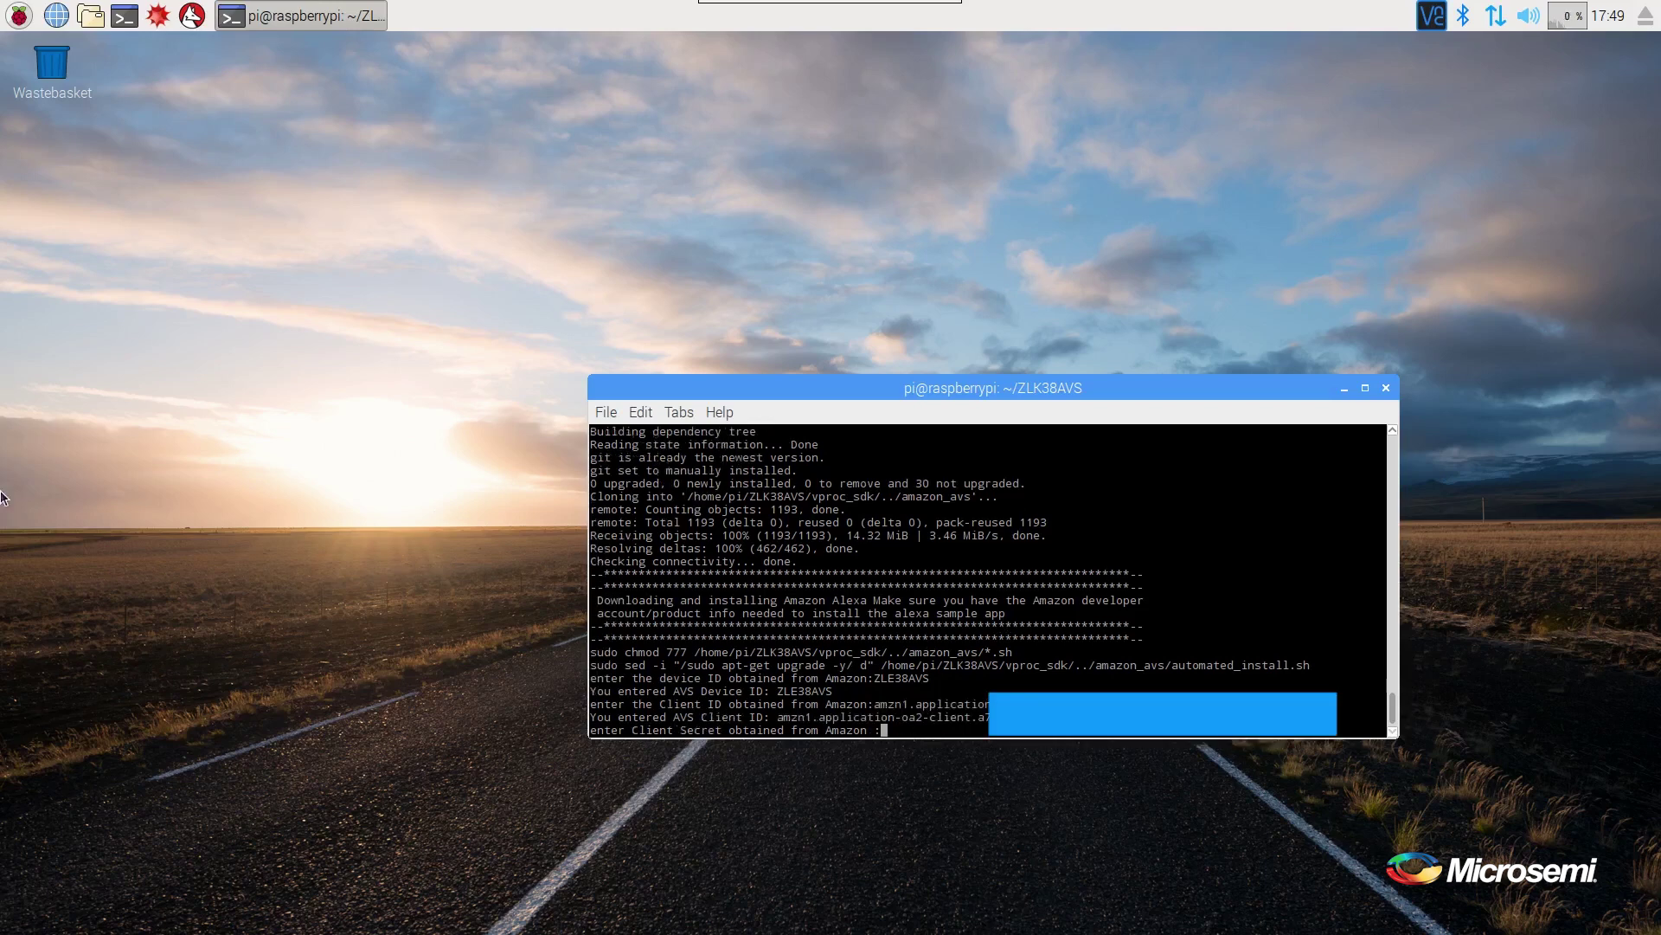
middle_click(1002, 625)
key(Return)
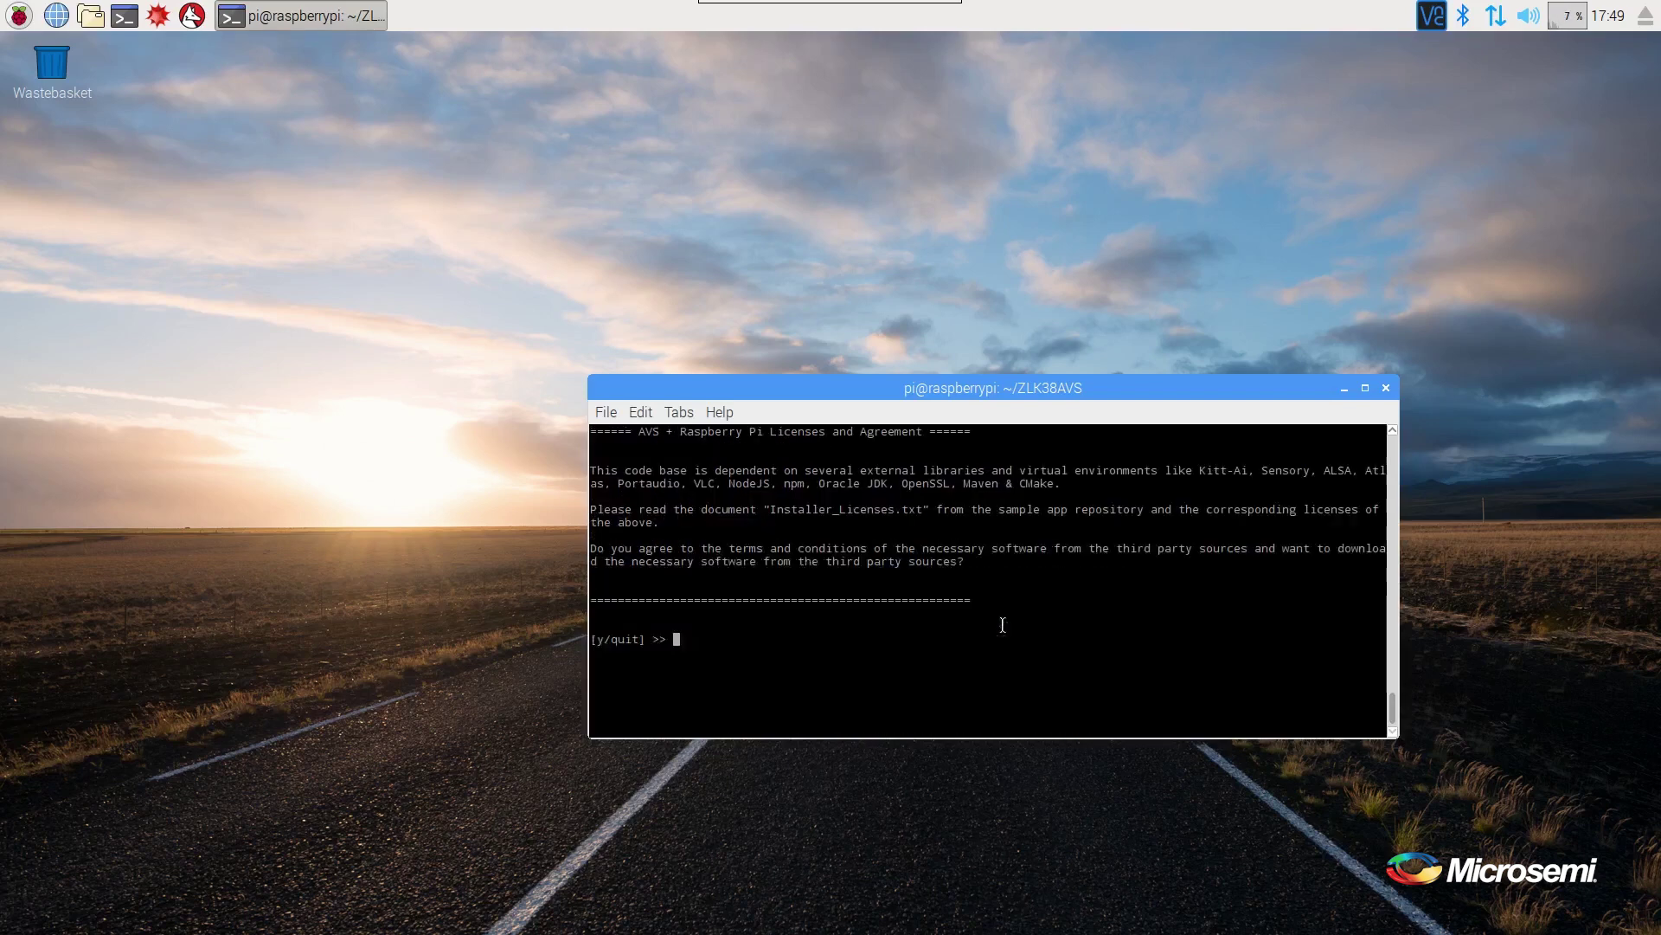
text(y)
key(Return)
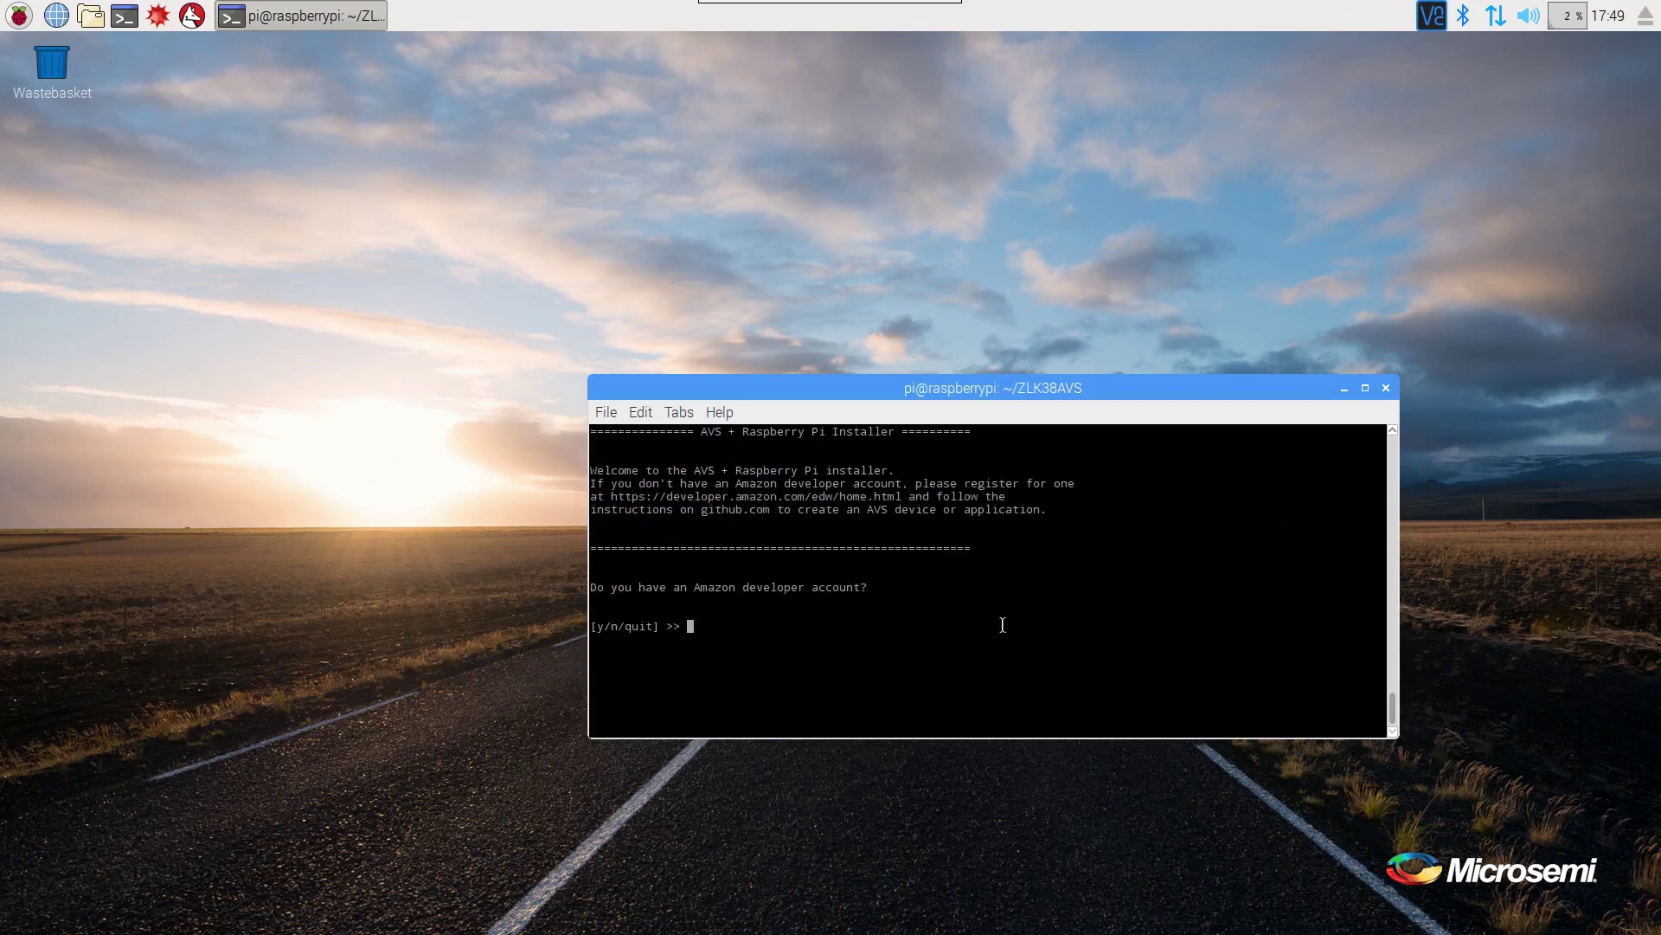
text(y)
key(Return)
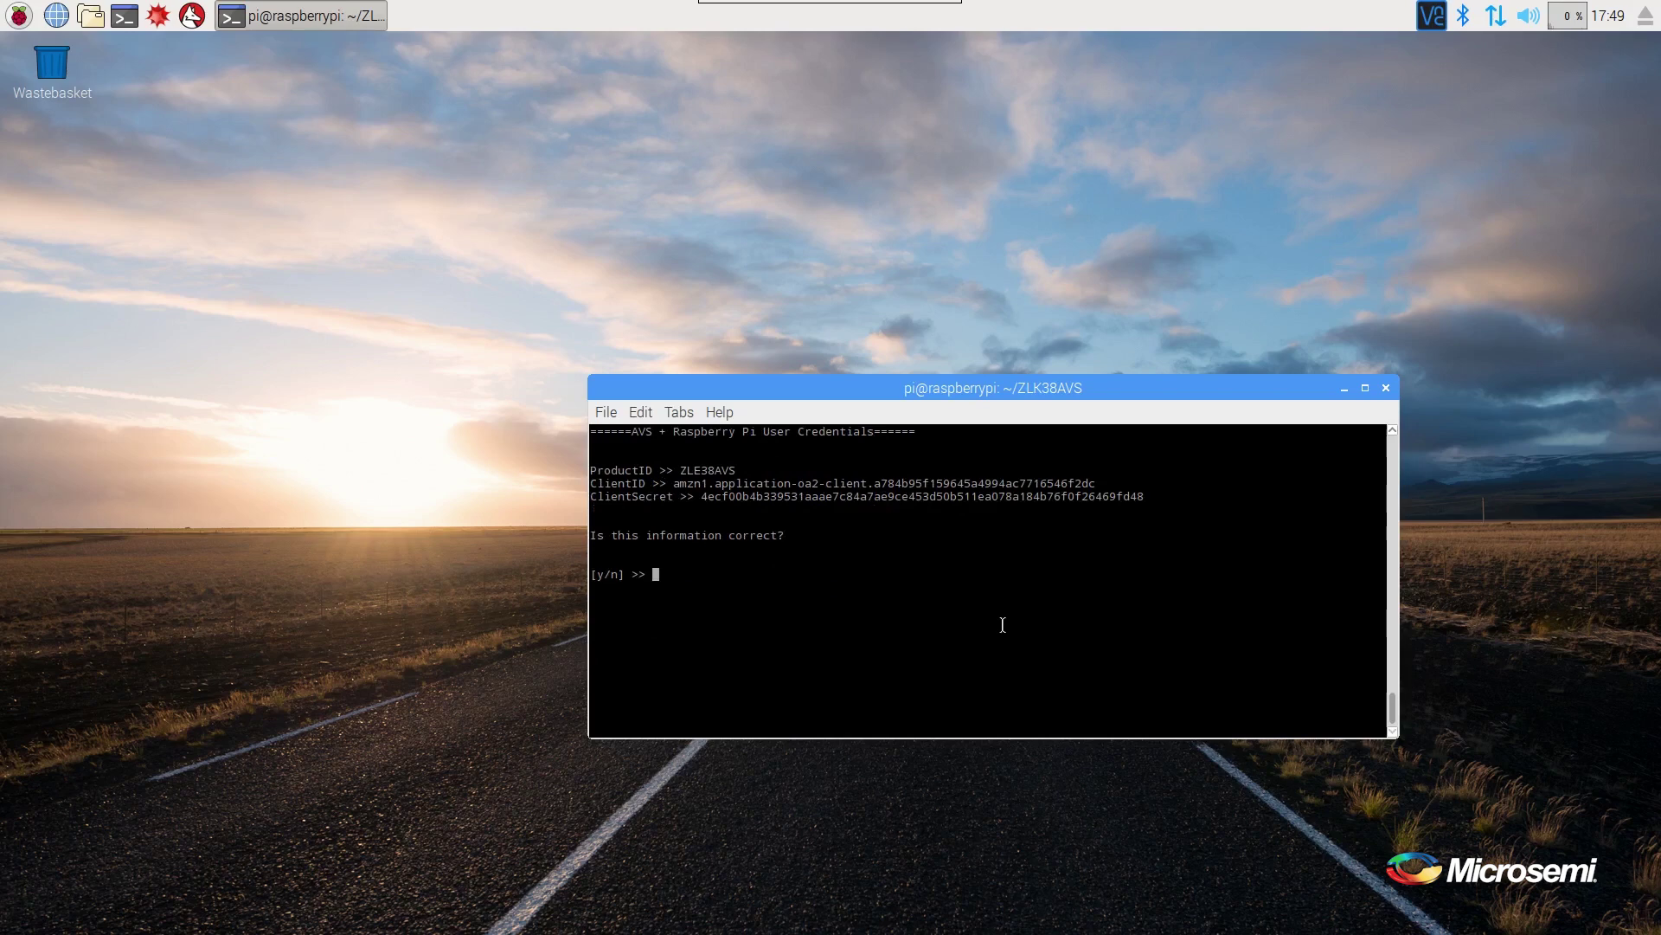
text(y)
key(Return)
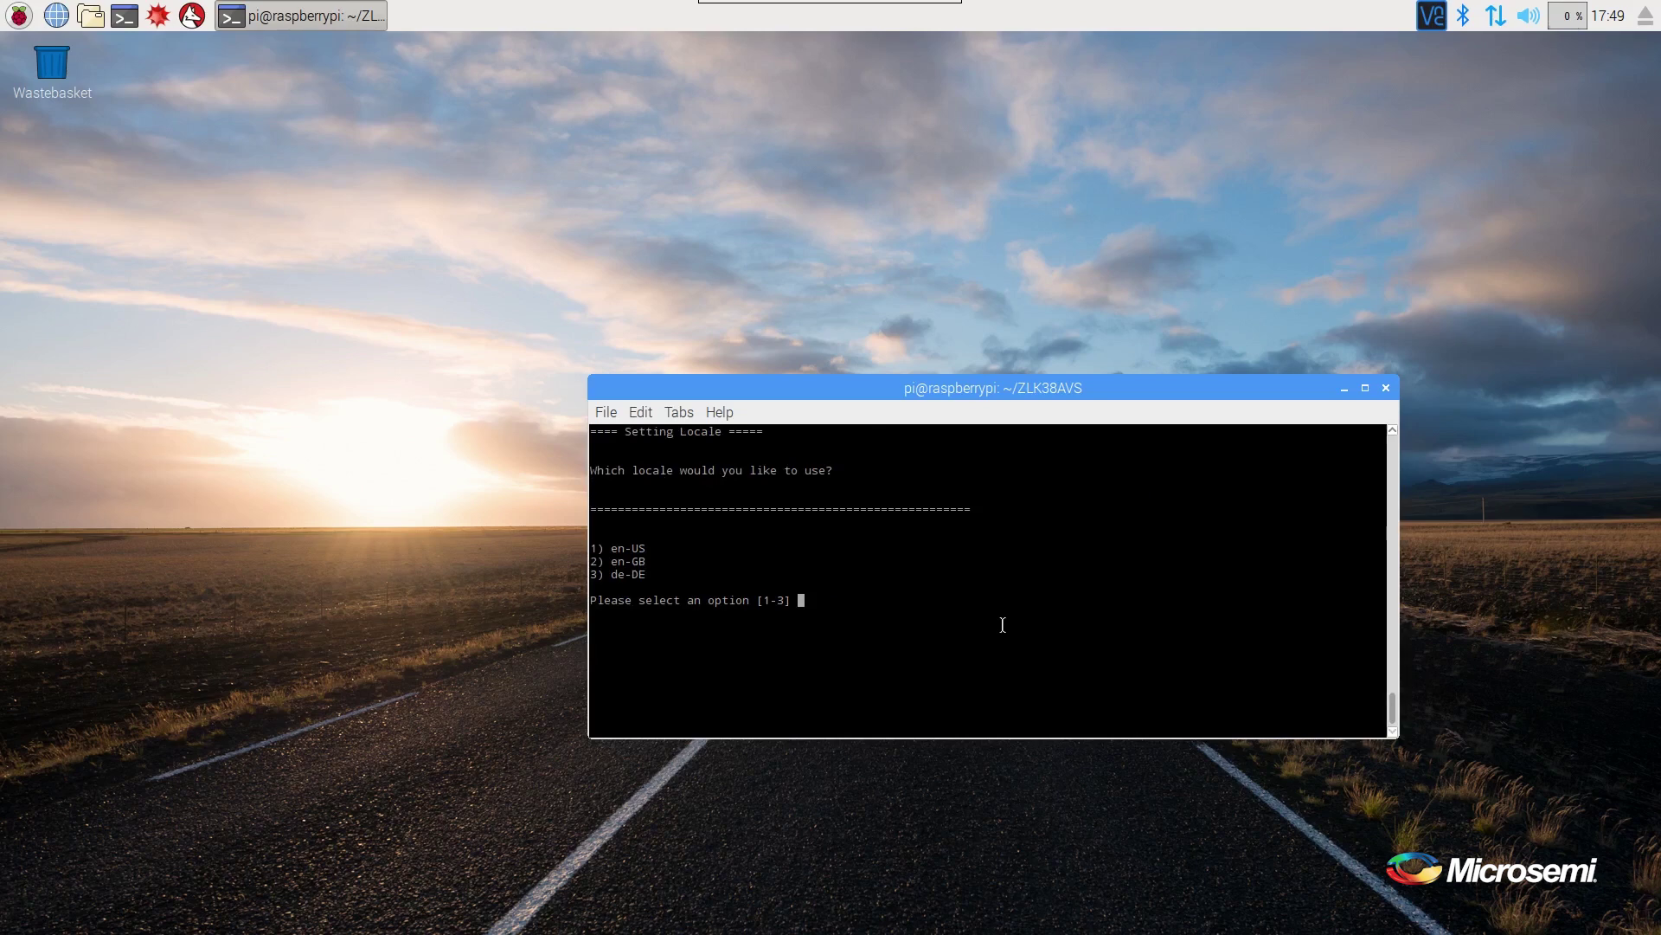
Choose en-US locale and 3.5mm jack audio output, and enable wake word detection.
text(1)
key(Return)
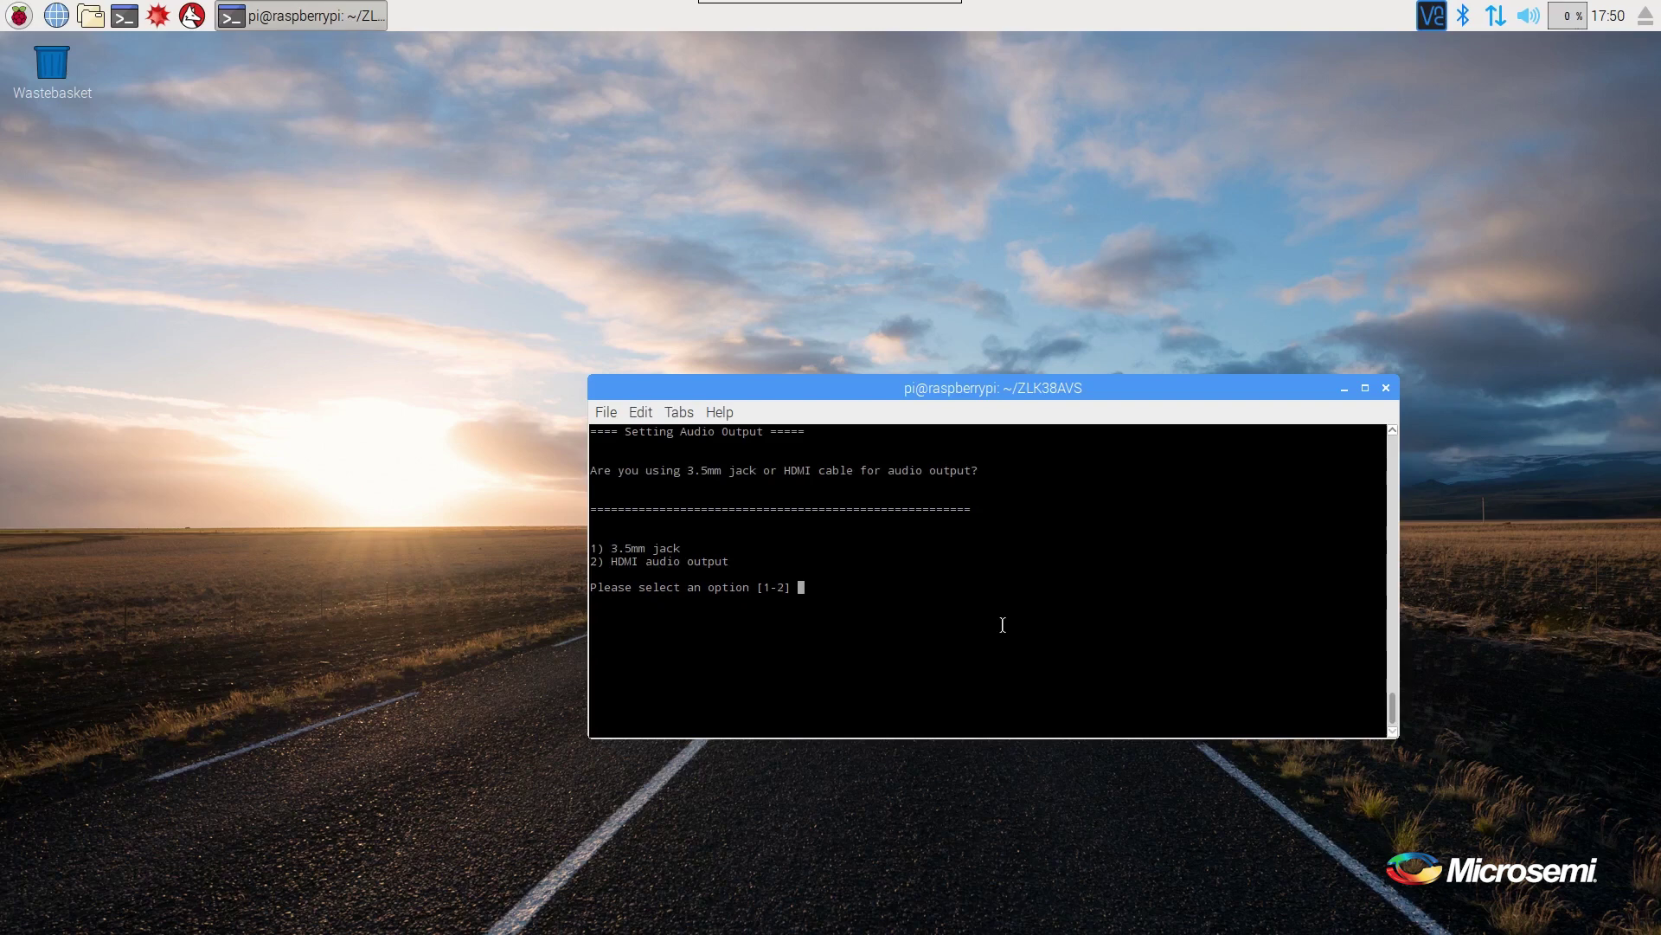
text(1)
key(Return)
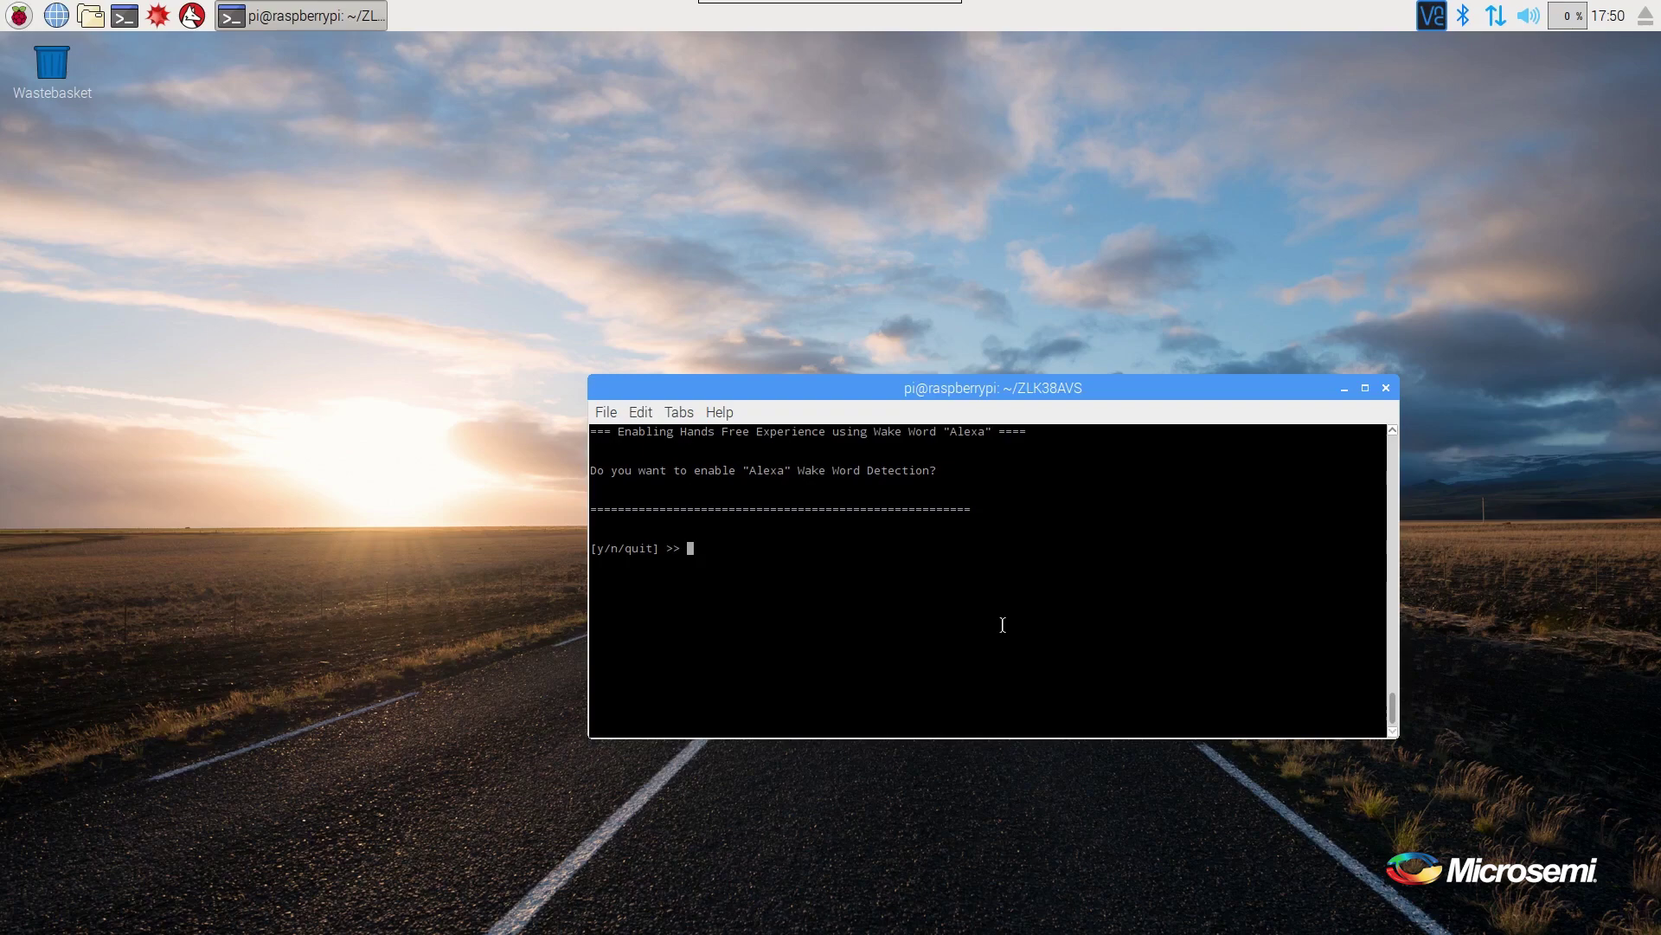
text(y)
key(Return)
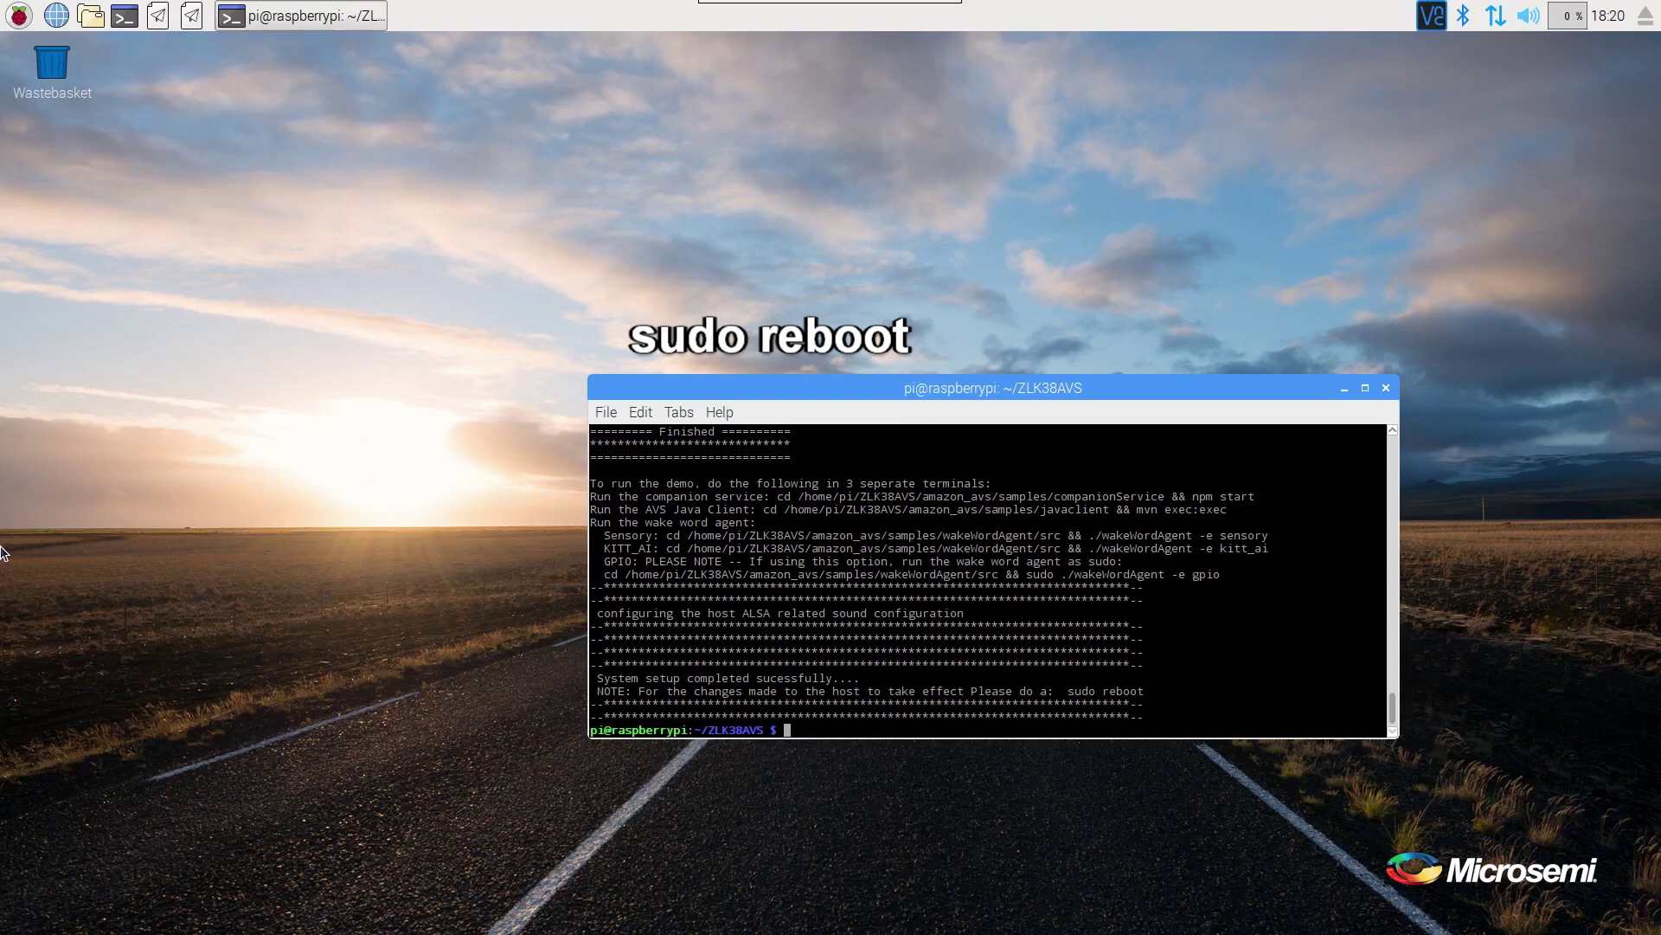
Run sudo reboot to restart the Raspberry Pi.
text(sudo reboot)
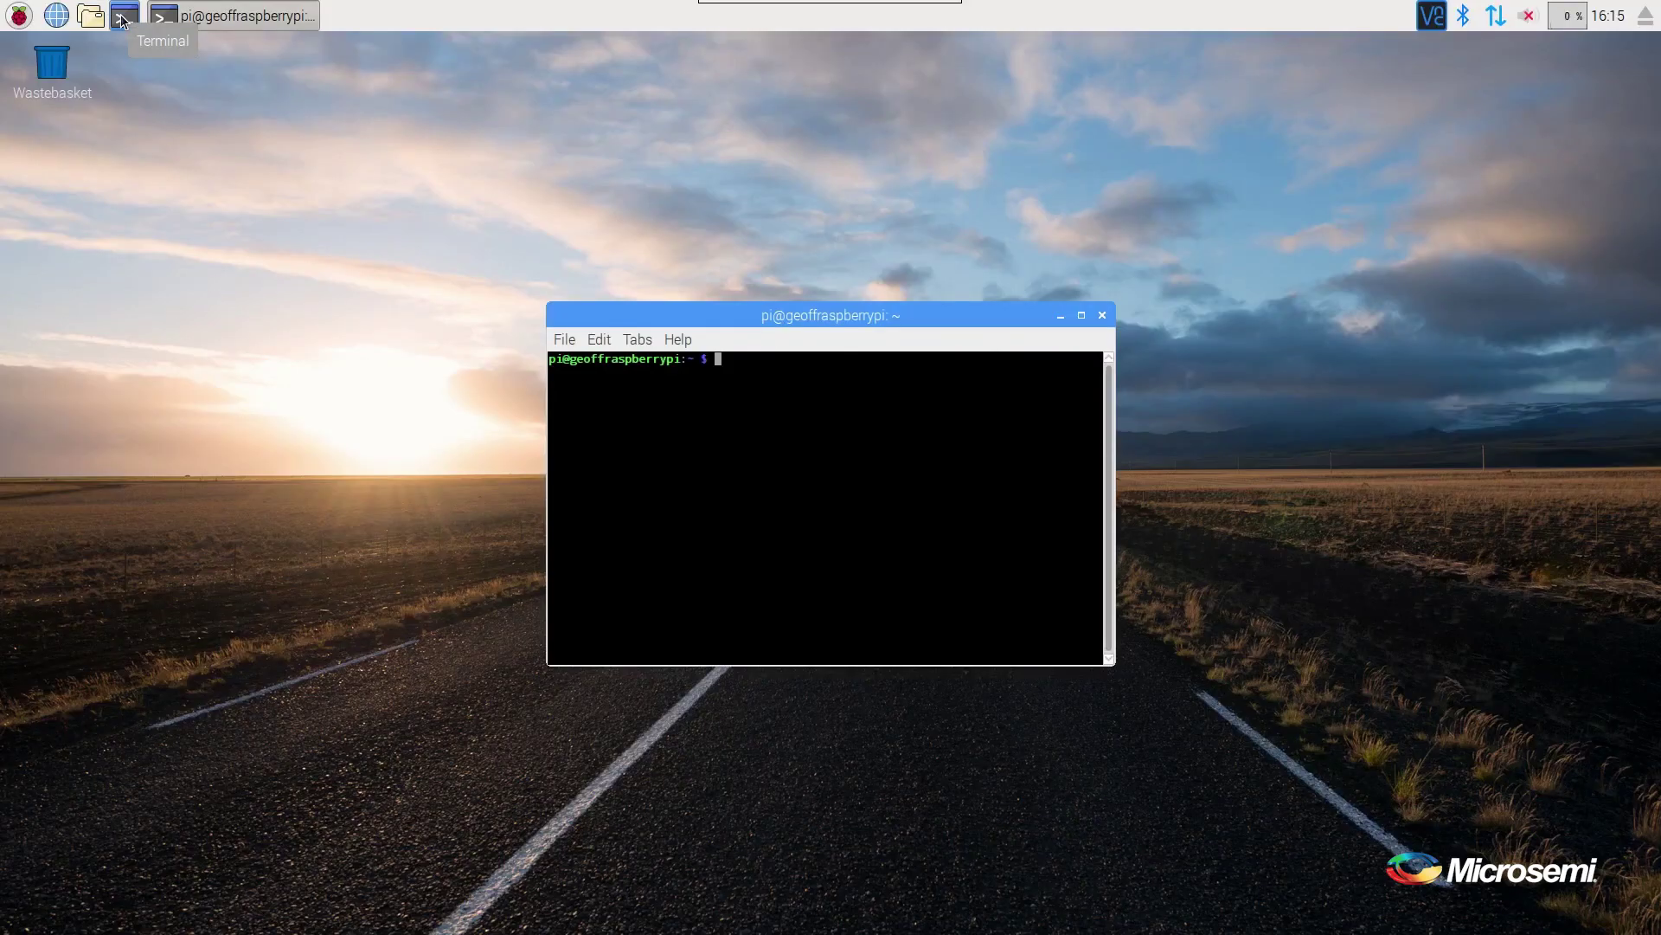
Change into the ZLK38AVS folder and run make alexa_exec to launch the Alexa sample.
text(cd z)
key(BackSpace)
text(Z)
key(Tab)
key(Return)
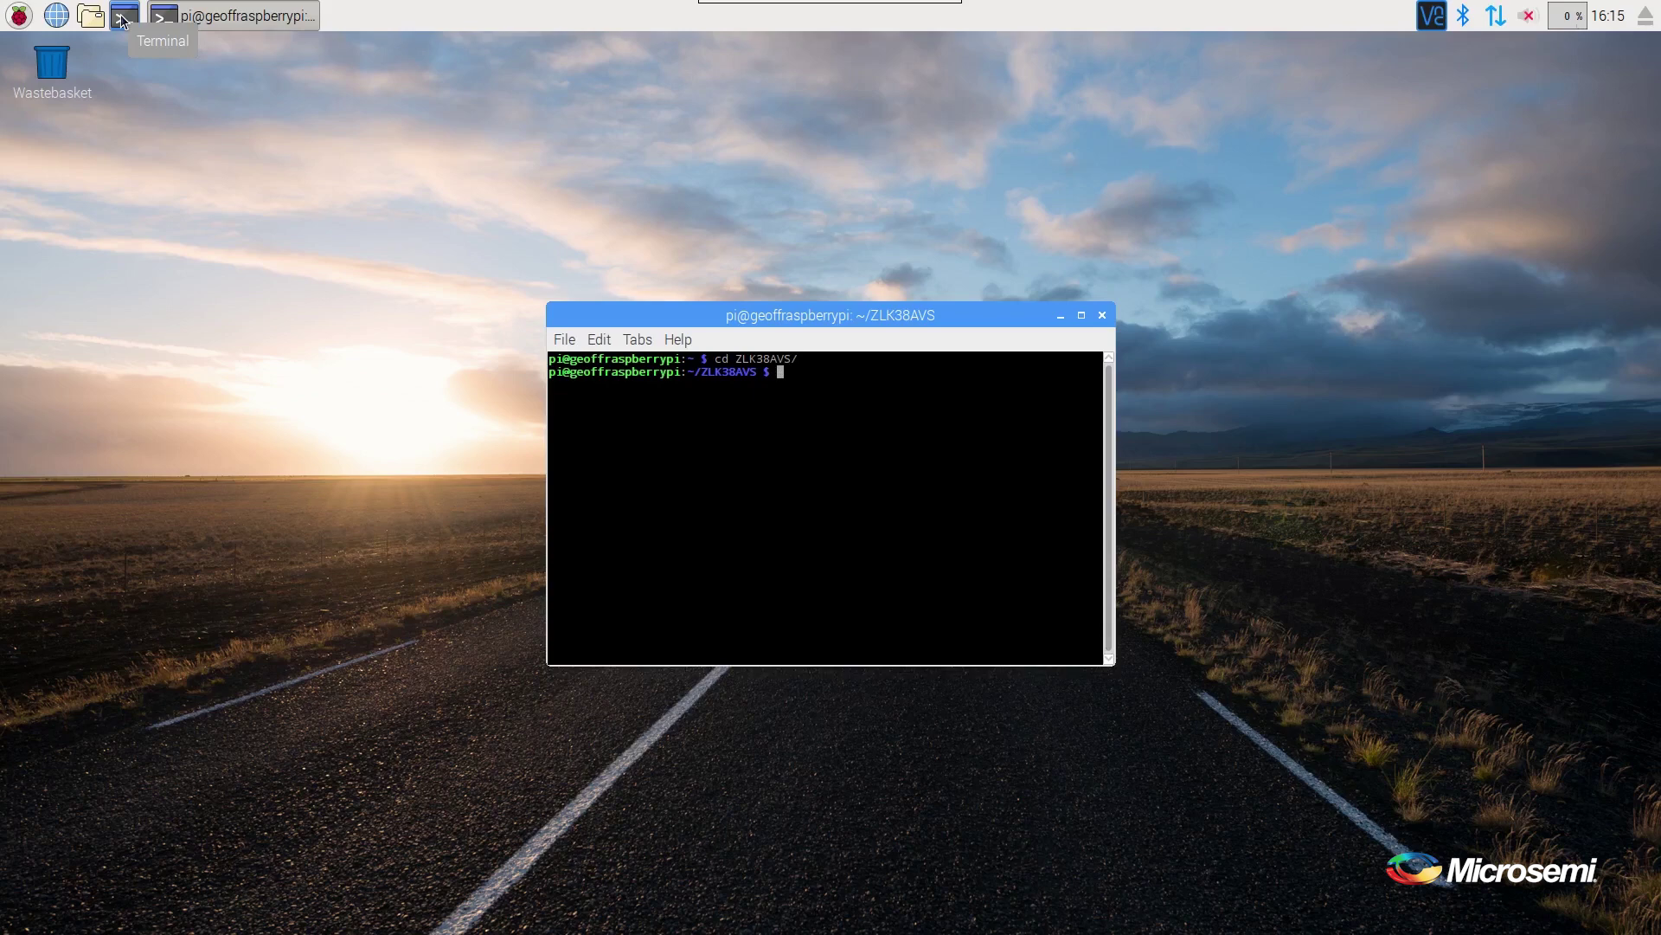
text(make alexa_exec)
key(Return)
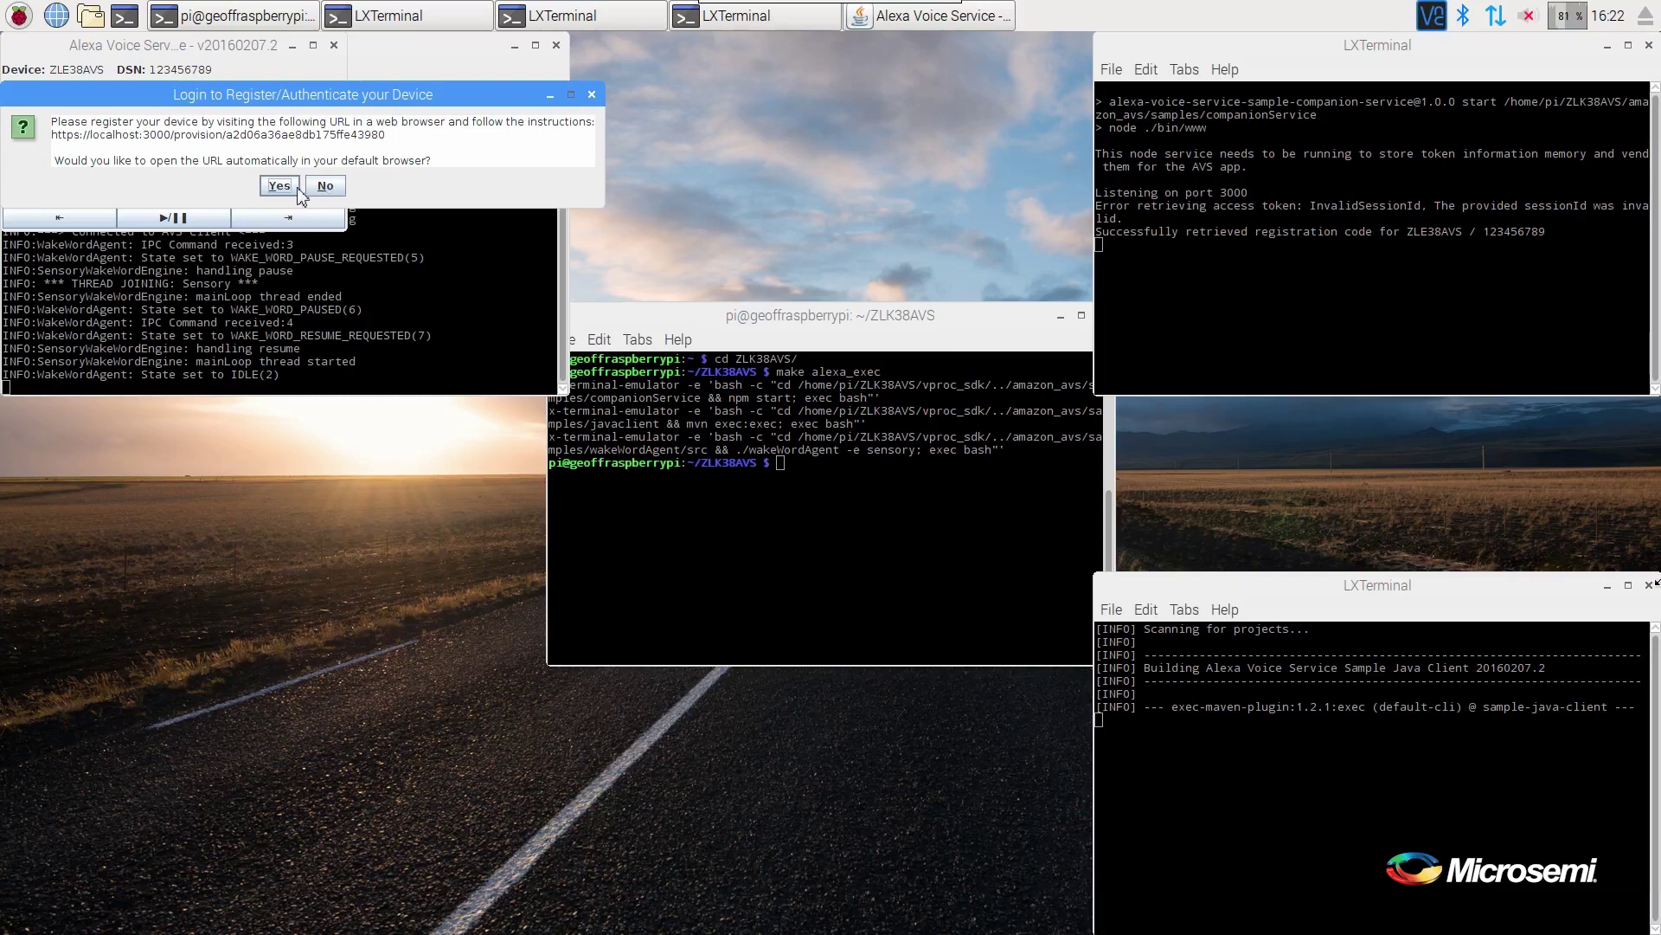
Open the registration URL, bypass the localhost certificate warning, sign in with the saved Amazon e-mail, then close Chromium.
click(298, 187)
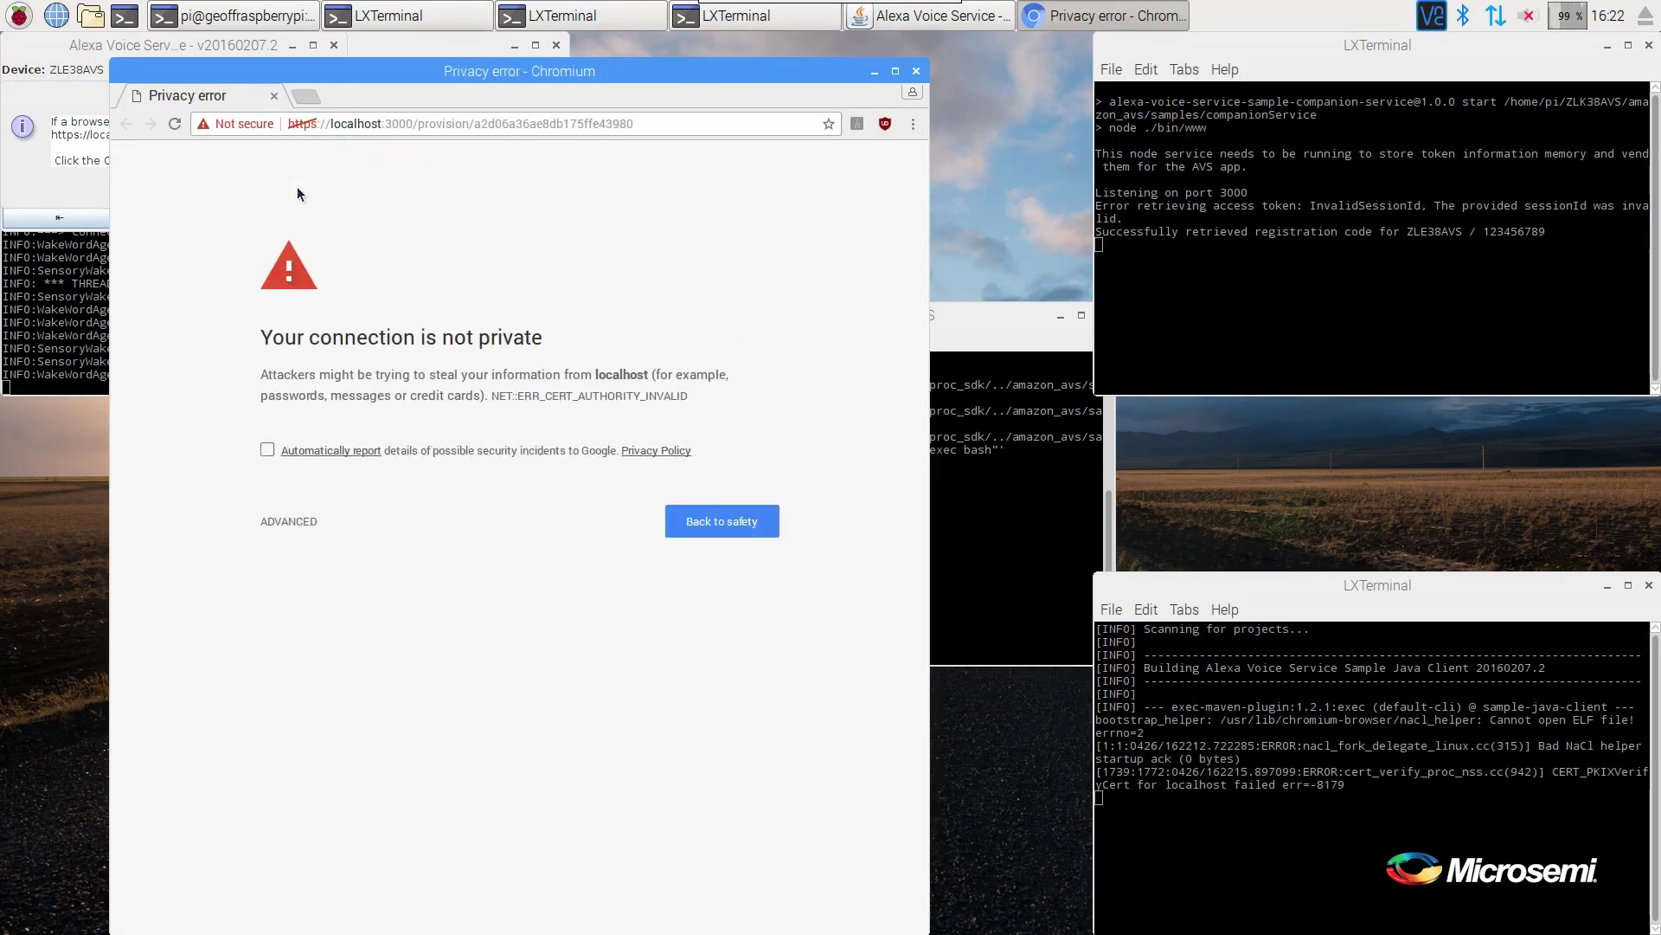
click(279, 520)
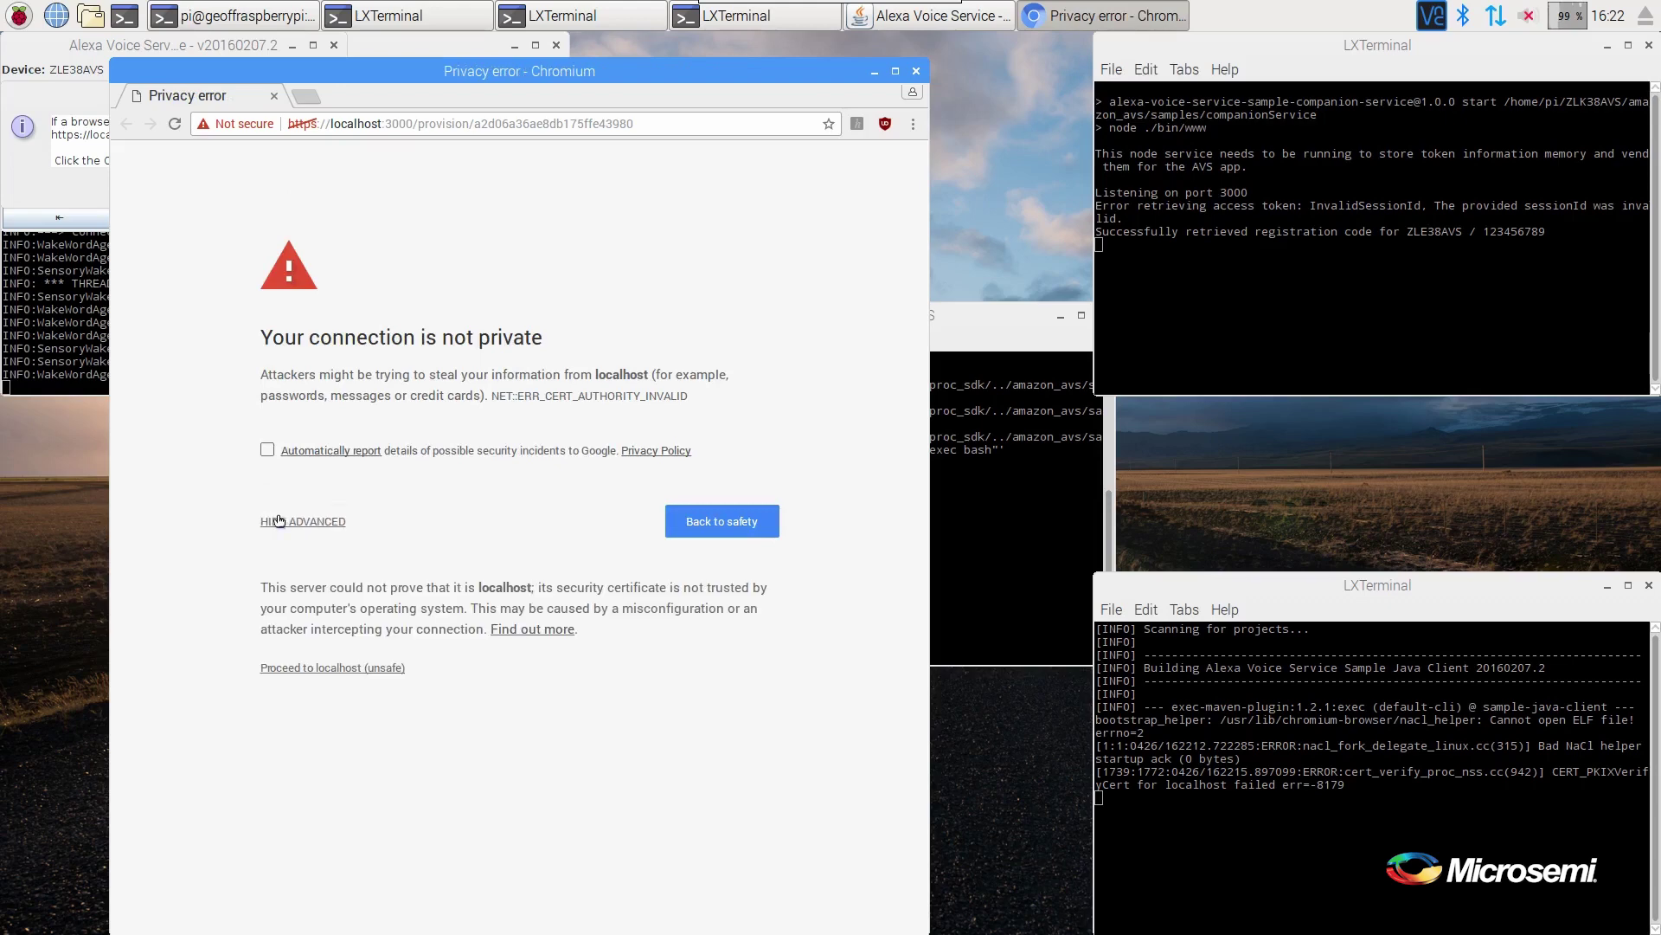
click(294, 662)
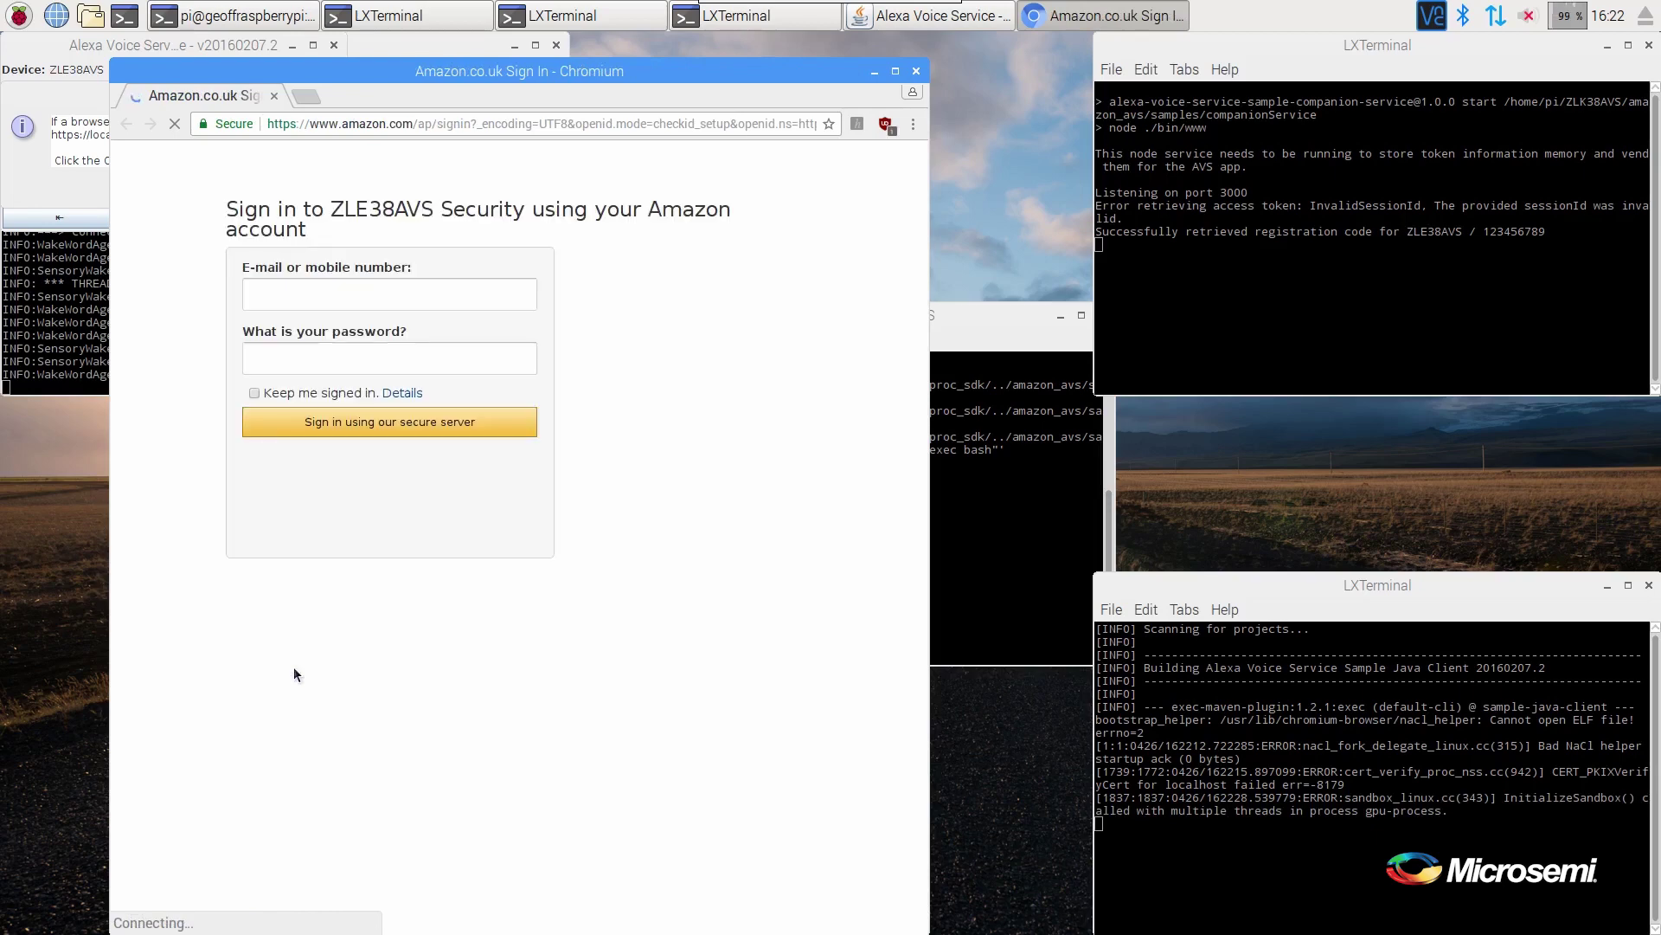
click(291, 289)
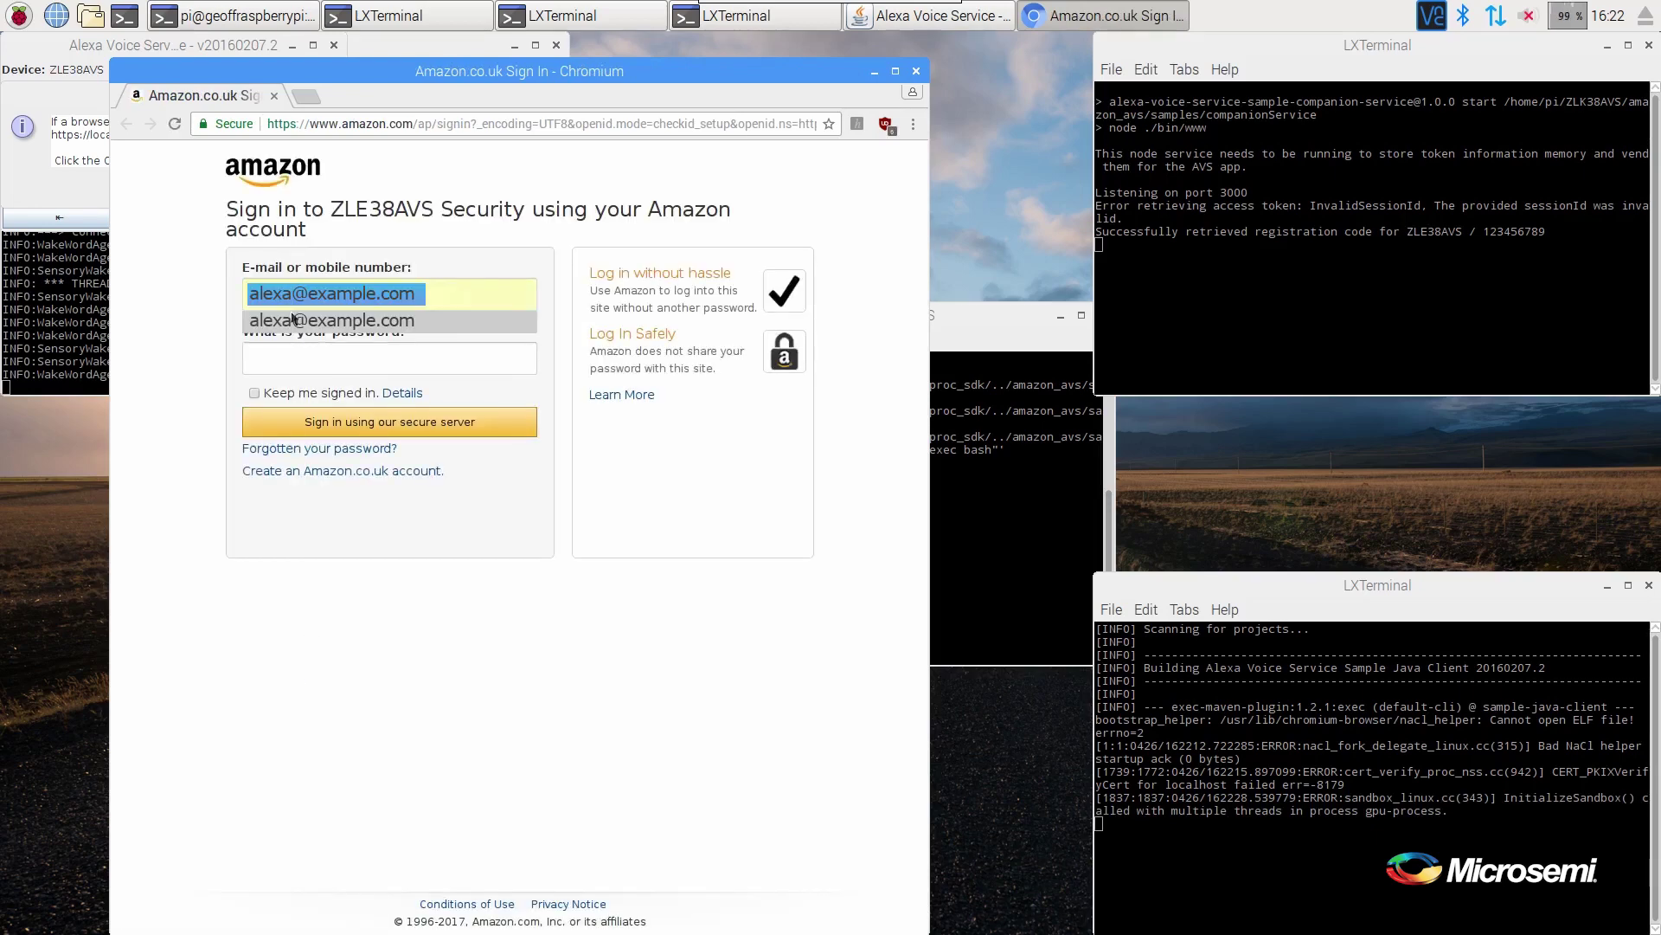
click(288, 323)
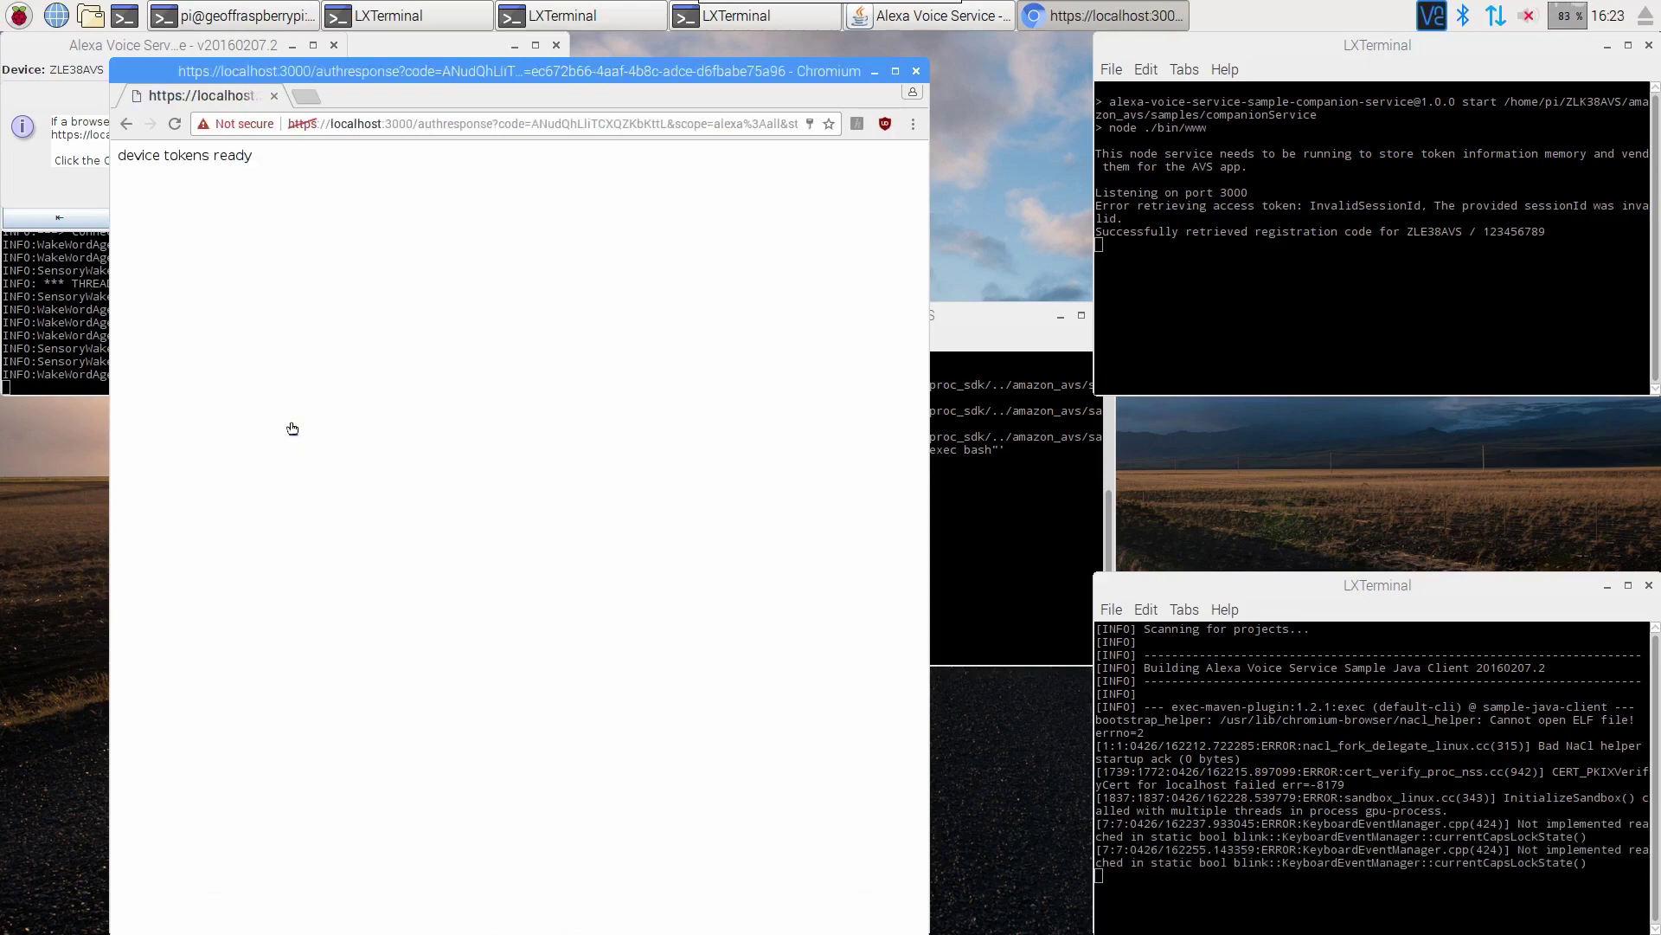
click(917, 71)
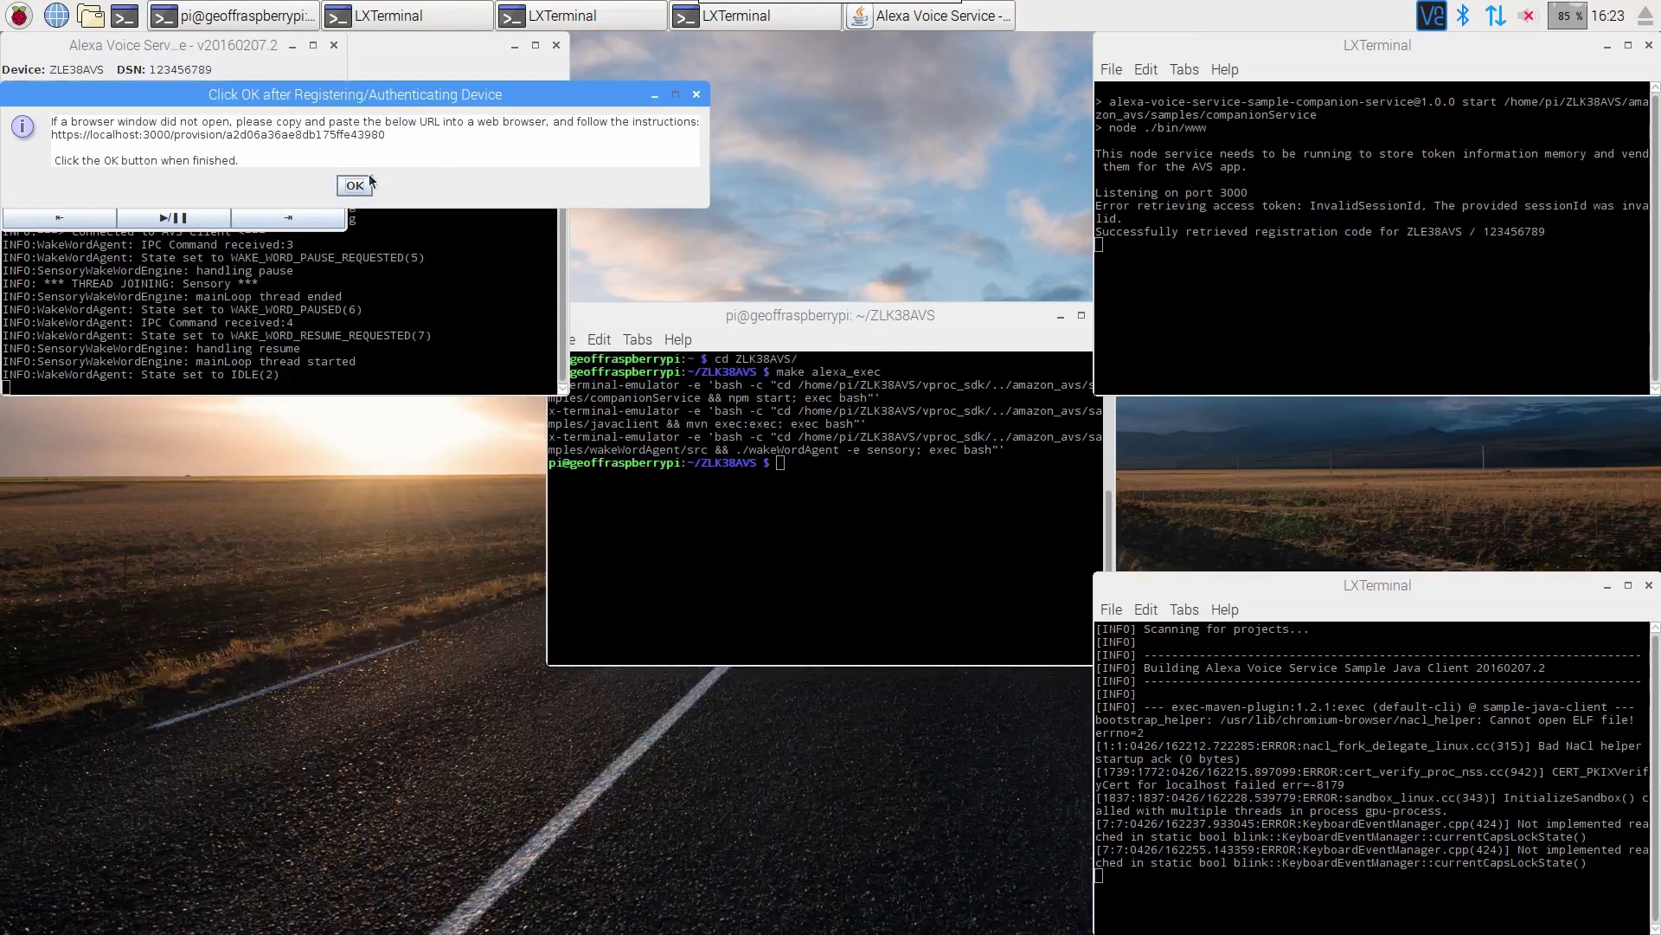
Confirm registration is complete so the ZLE38AVS client gets its token, leaving the en_US main window.
click(363, 186)
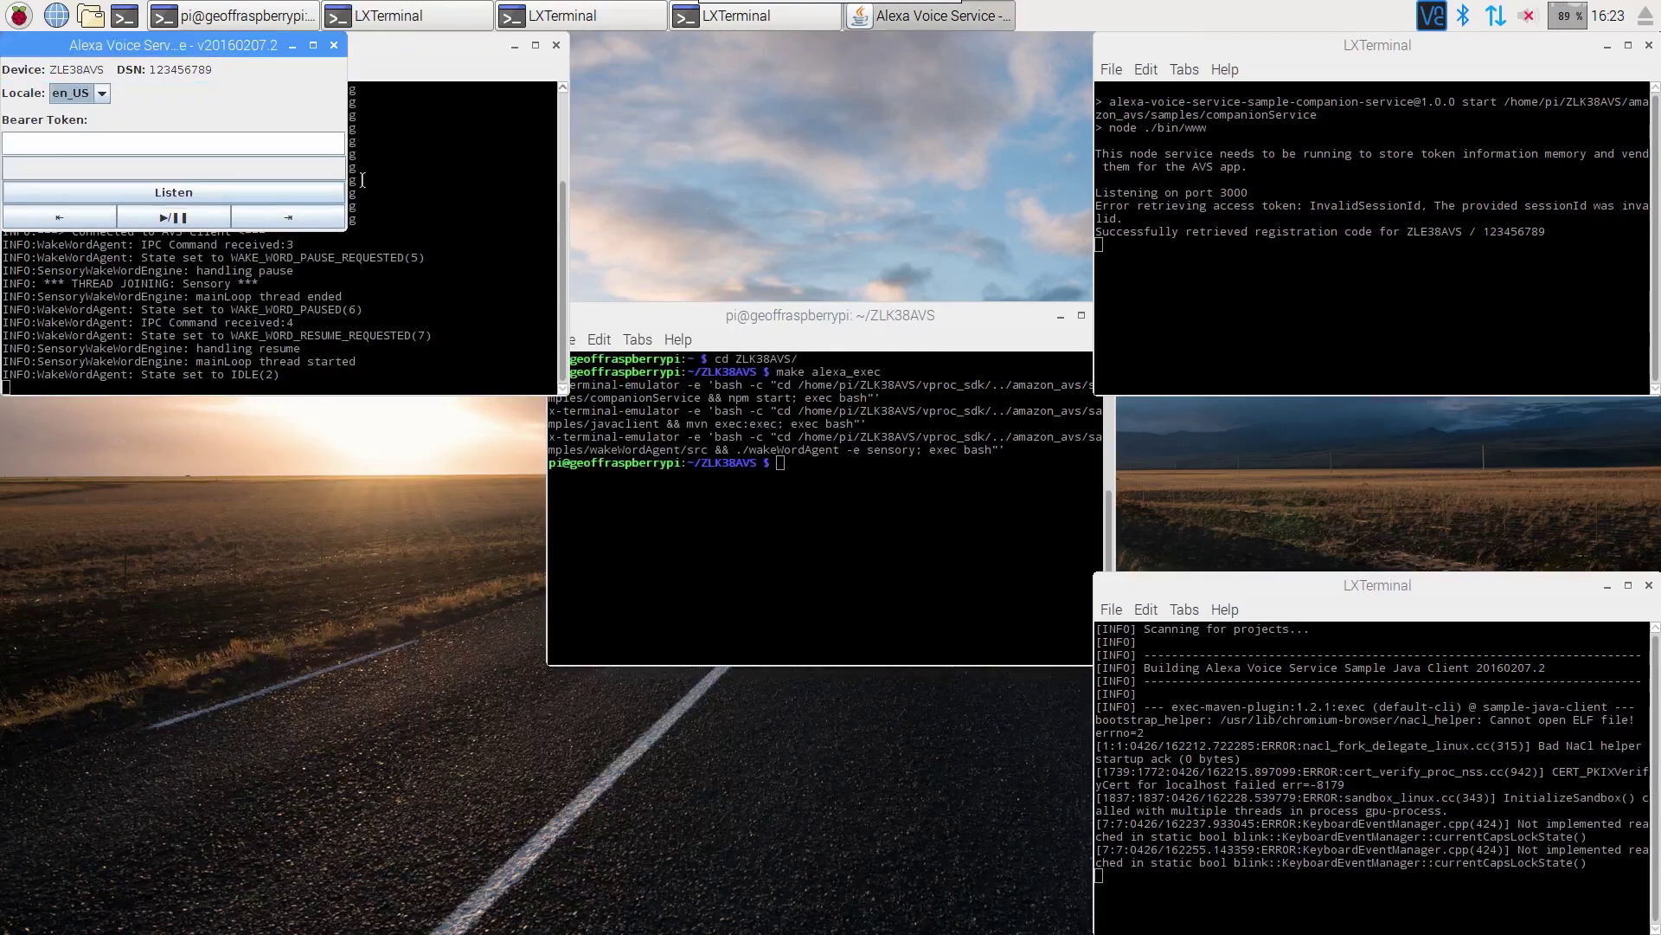